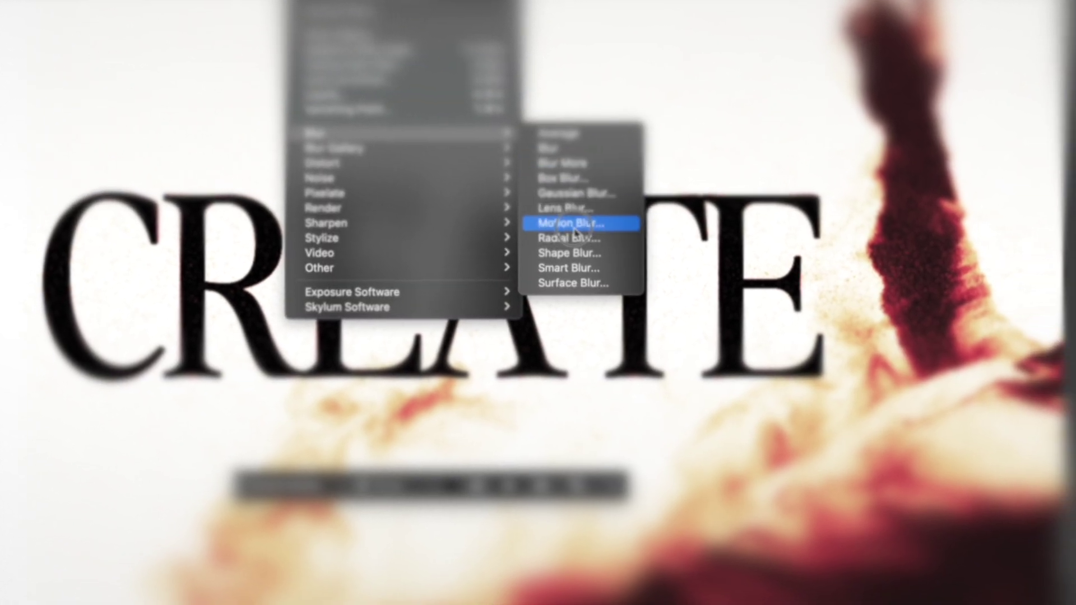
# - Choose Motion Blur for the CREATE text and bring up its settings
pyautogui.click(590, 230)
pyautogui.click(941, 288)
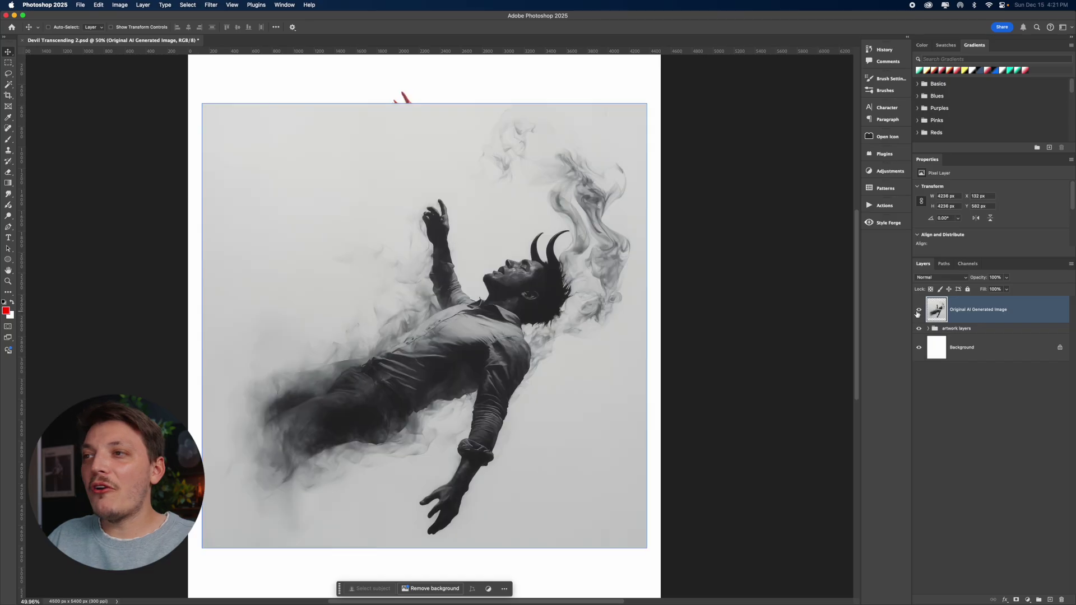
# - Hide the artwork layers group while keeping the Background layer visible
pyautogui.click(918, 348)
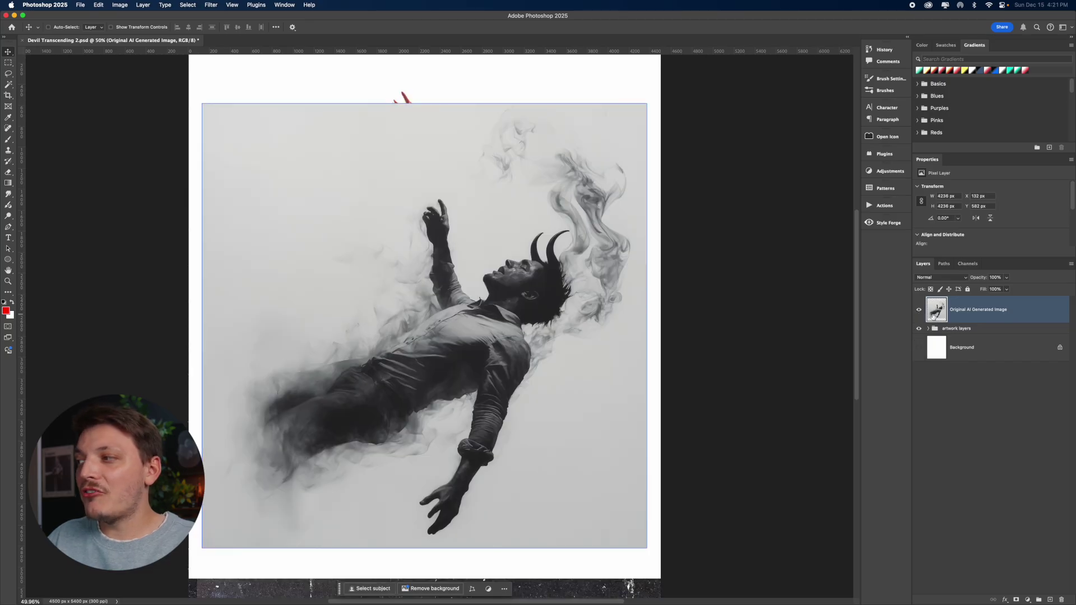
pyautogui.click(918, 329)
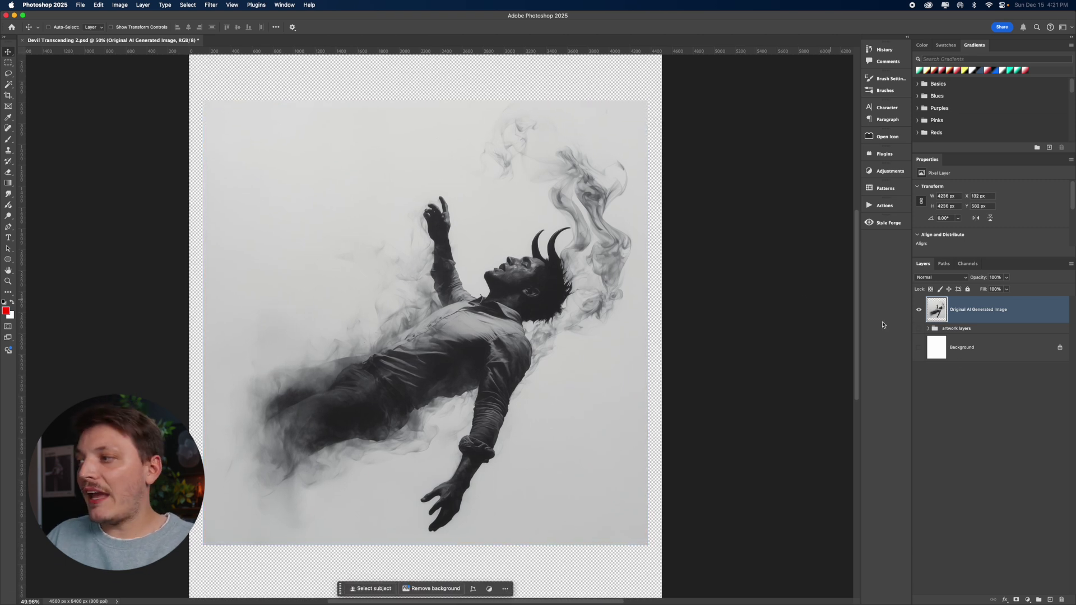
pyautogui.click(918, 348)
pyautogui.scroll(-1, 606, 282)
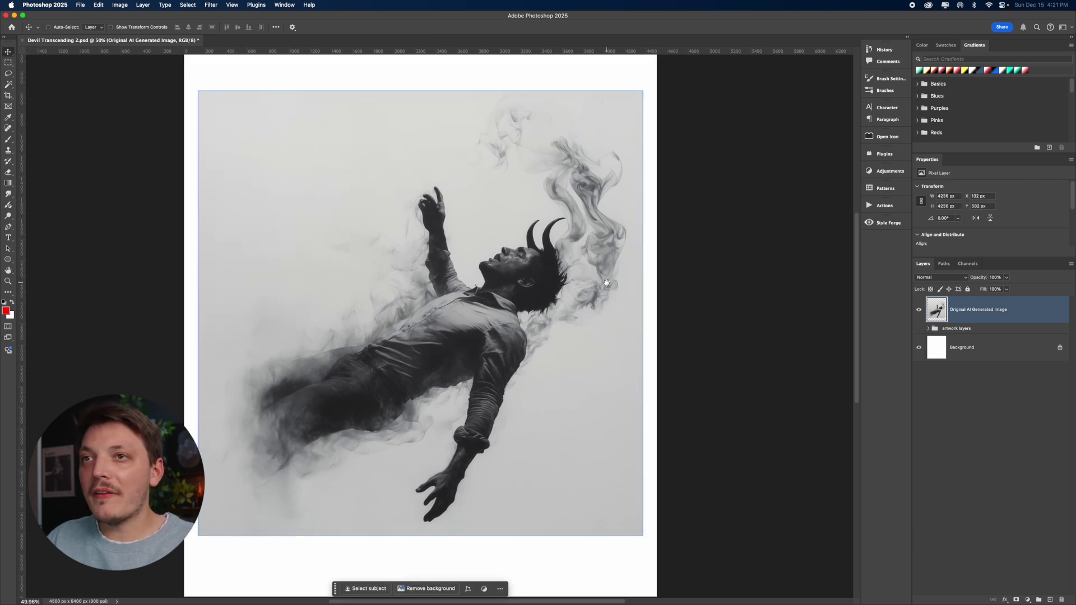
# - Write 'THE WORLD' above the figure and scale it up across the poster top
pyautogui.press('t')
pyautogui.click(289, 209)
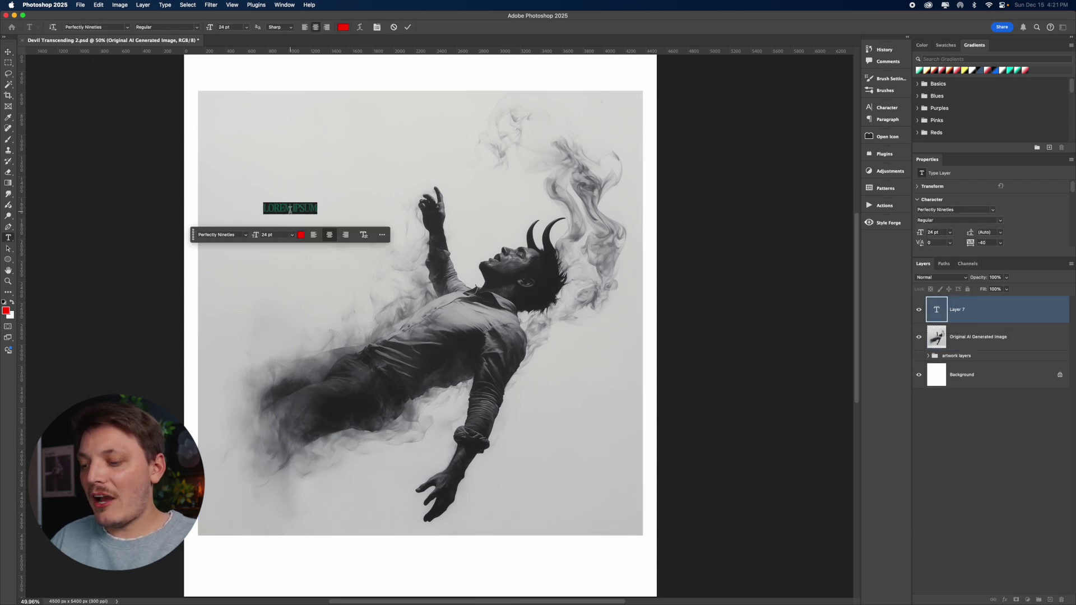
pyautogui.write('THE WORLD')
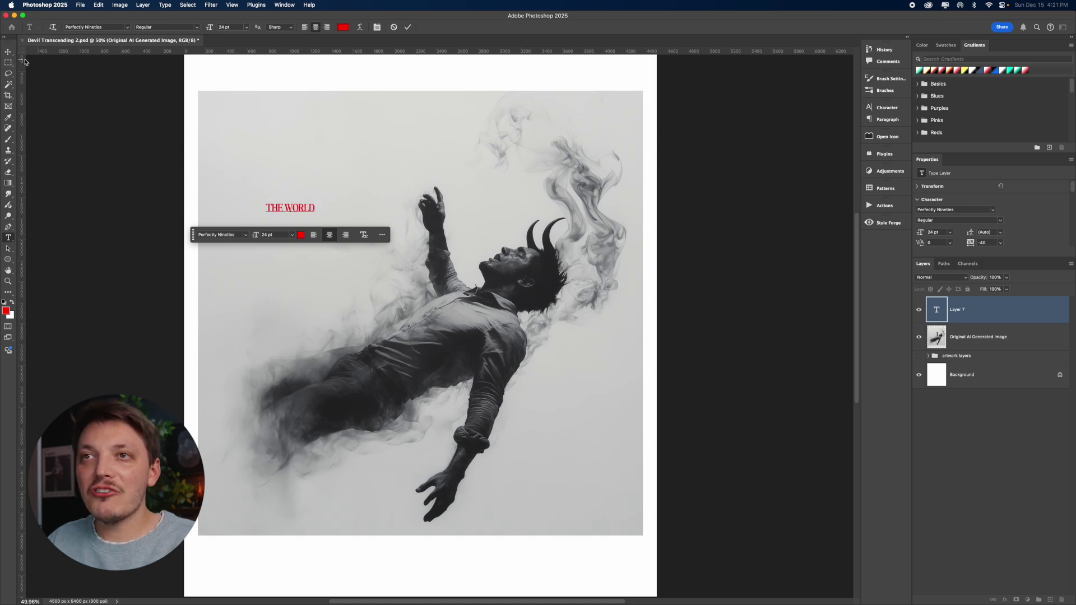
pyautogui.press('super+Return')
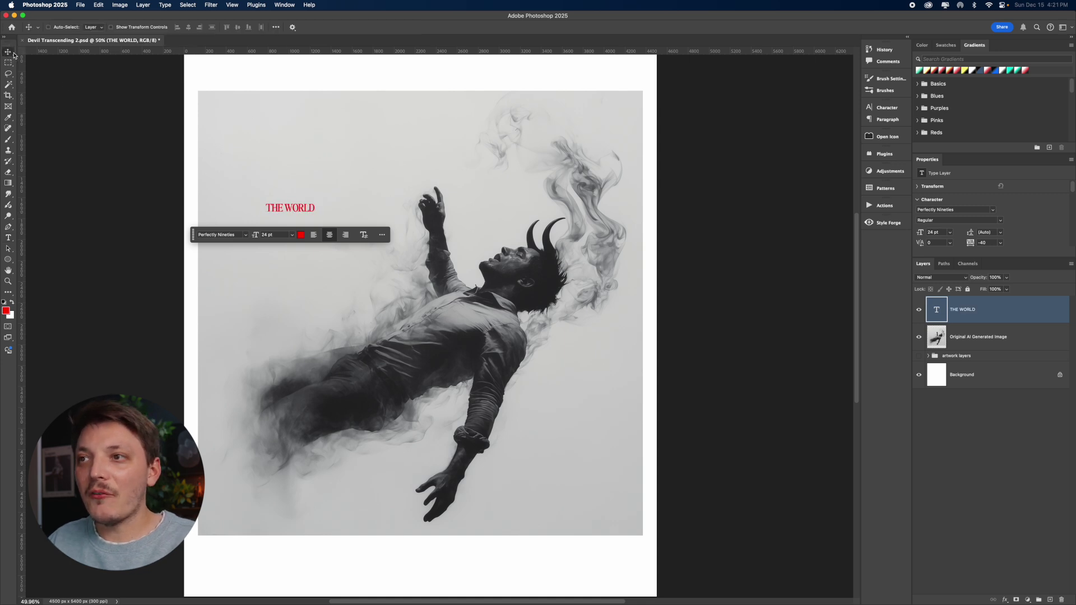
pyautogui.press('super+t')
pyautogui.moveTo(312, 200); pyautogui.dragTo(557, 116)
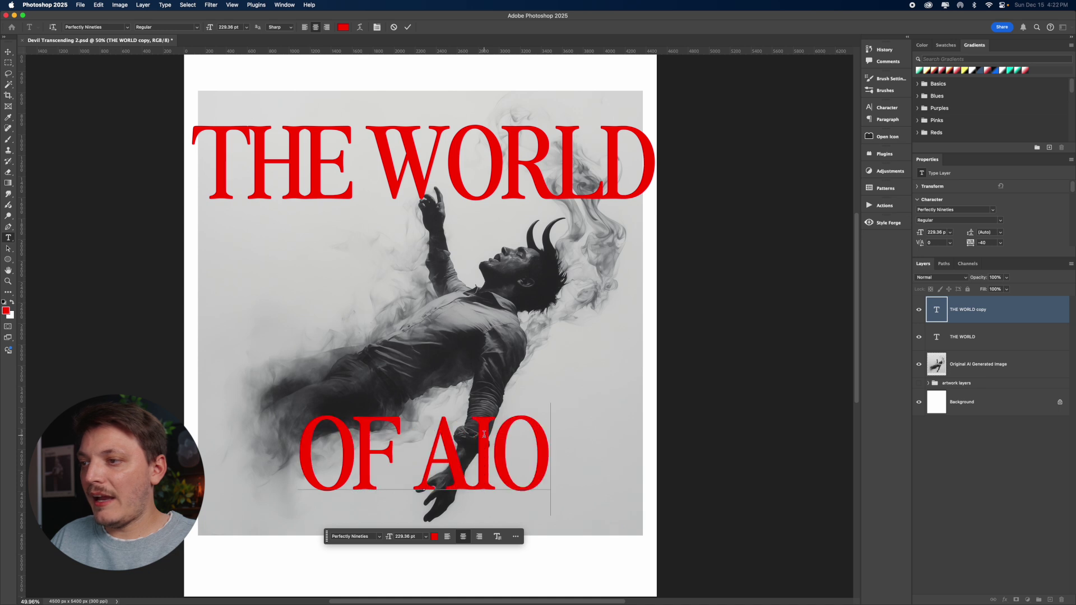
# - Edit the copied text to 'OF AI ART' and move it to the poster bottom
pyautogui.press('BackSpace')
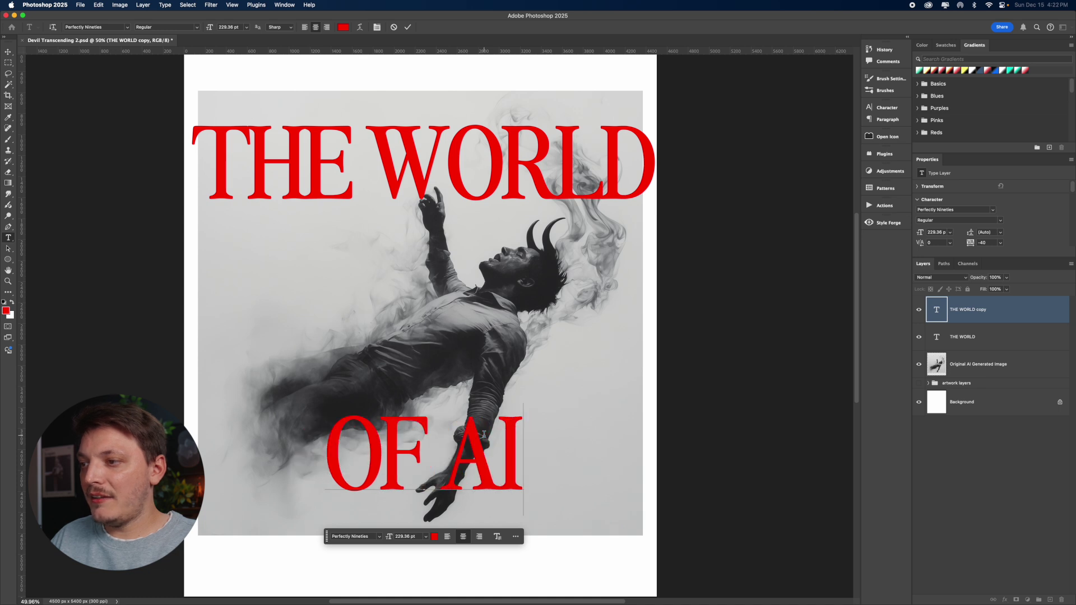
pyautogui.write('ART')
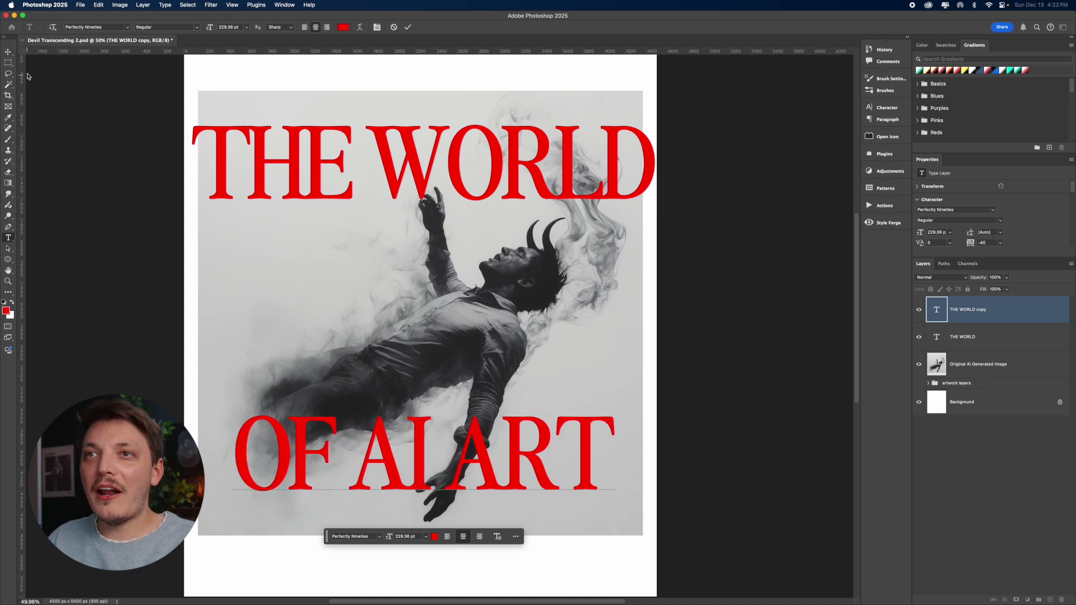
pyautogui.click(8, 51)
pyautogui.moveTo(356, 224); pyautogui.dragTo(357, 240)
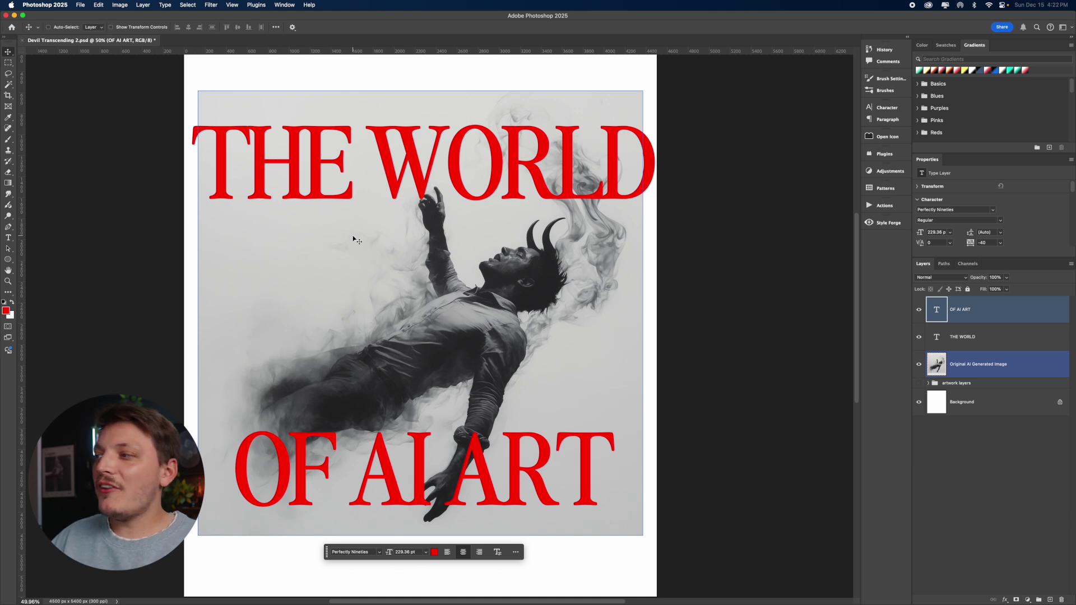
# - Move the figure image to the top, mask it to the selected subject, and shift it up
pyautogui.moveTo(986, 364); pyautogui.dragTo(986, 303)
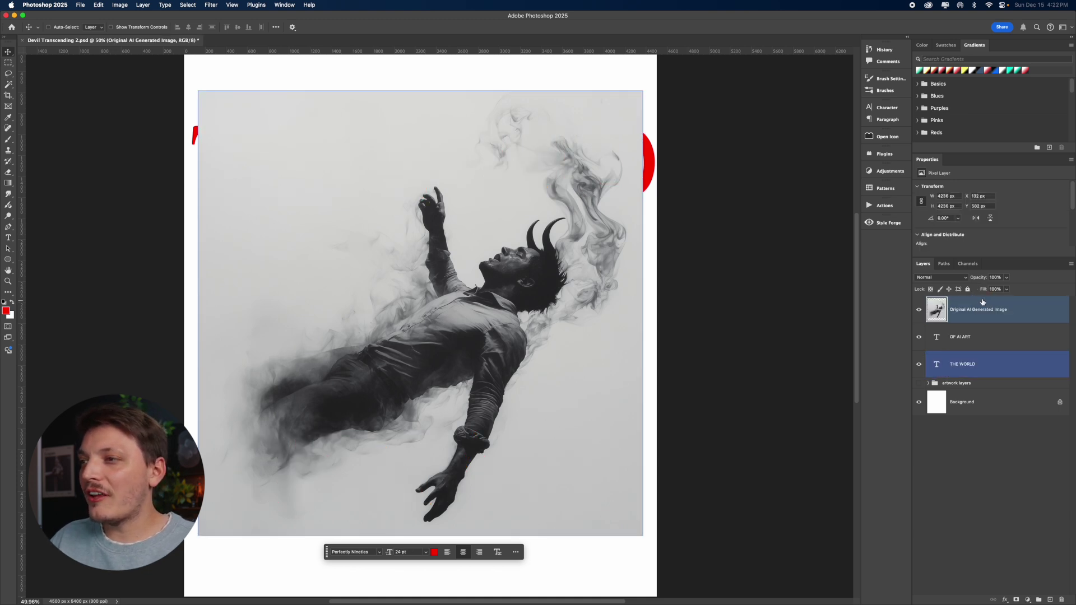
pyautogui.moveTo(536, 233); pyautogui.dragTo(536, 233)
pyautogui.click(9, 88)
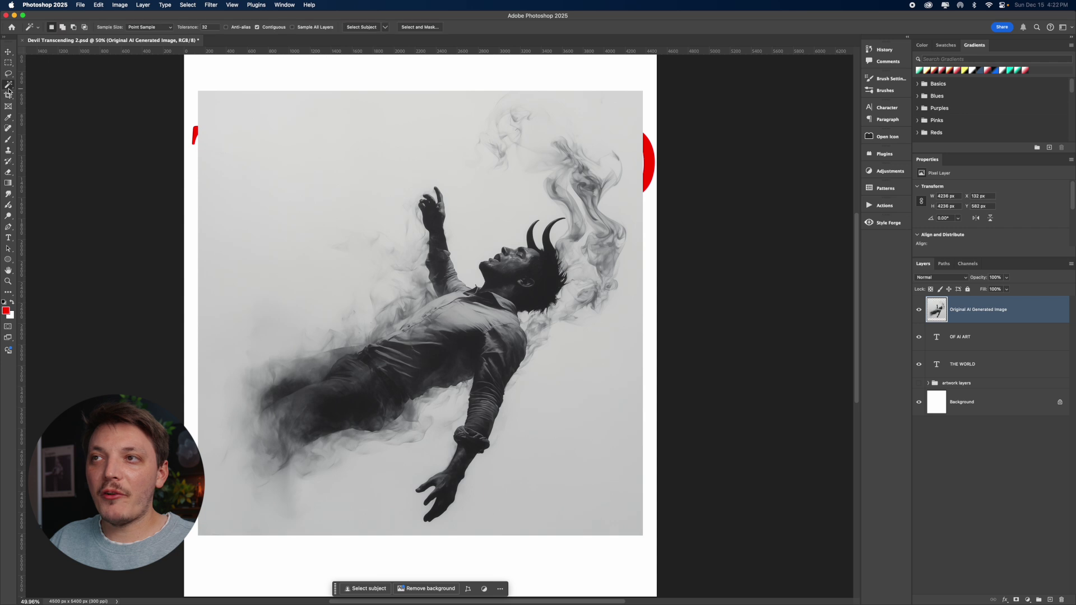
pyautogui.click(385, 28)
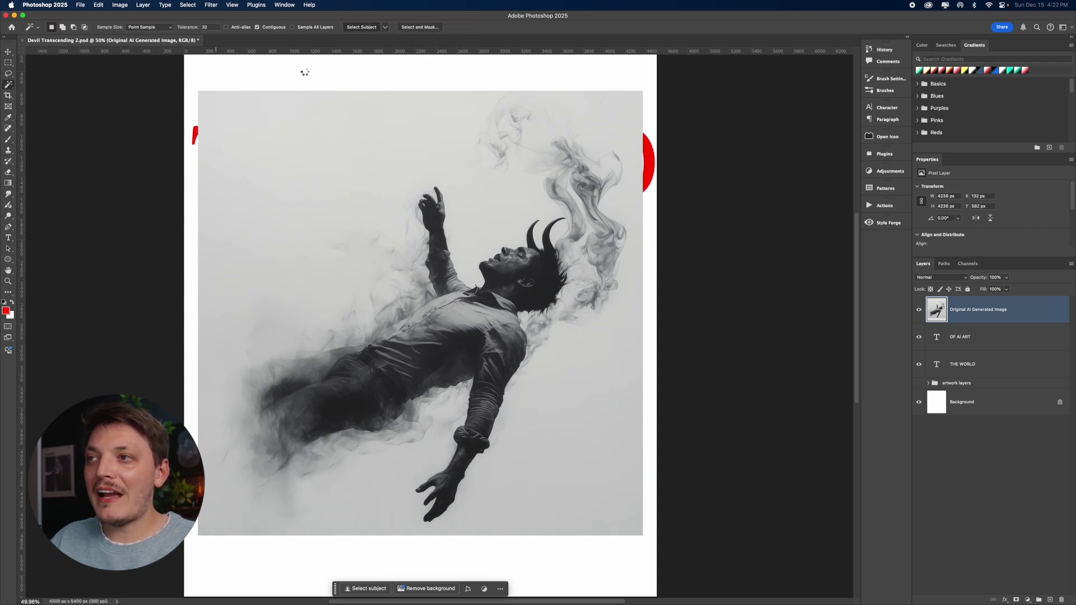
pyautogui.click(620, 235)
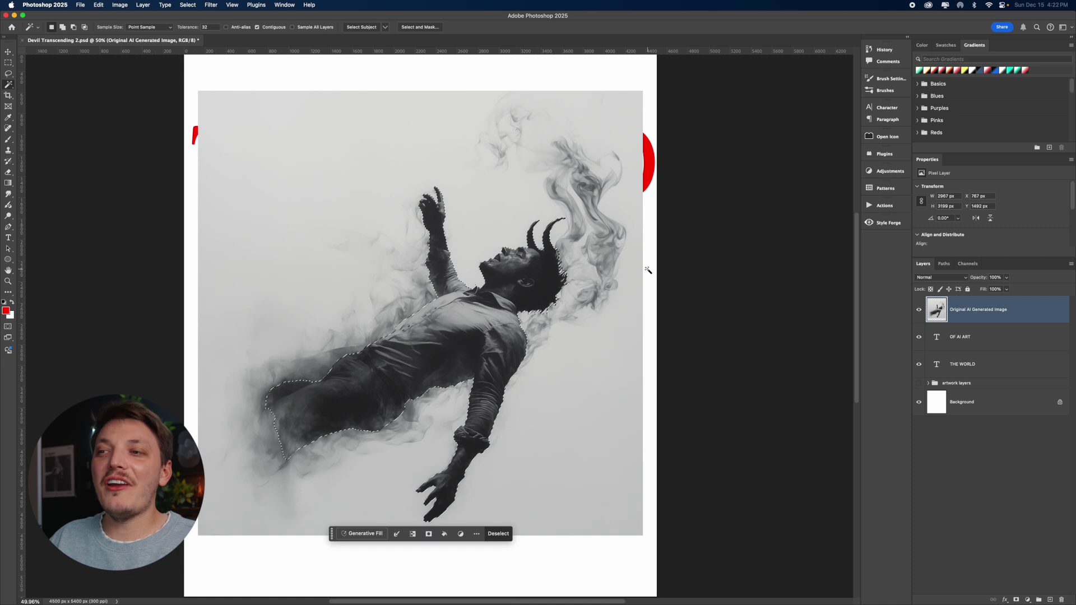
pyautogui.click(1016, 600)
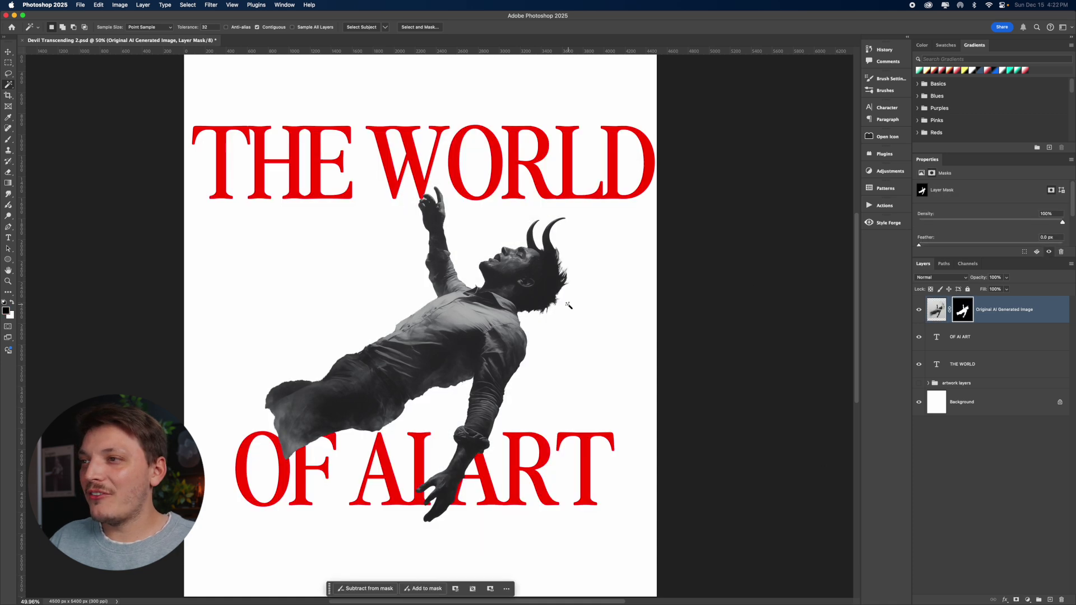
pyautogui.click(8, 51)
pyautogui.moveTo(420, 244); pyautogui.dragTo(427, 220)
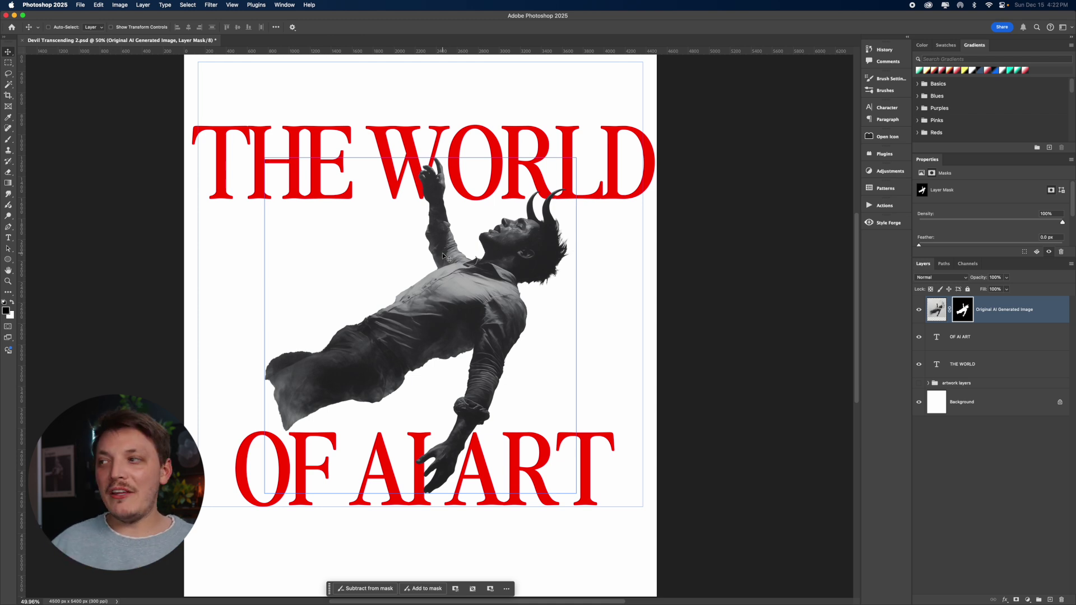
# - Fade out the figure's lower body and legs with a ~1700 px soft round brush on the mask
pyautogui.press('b')
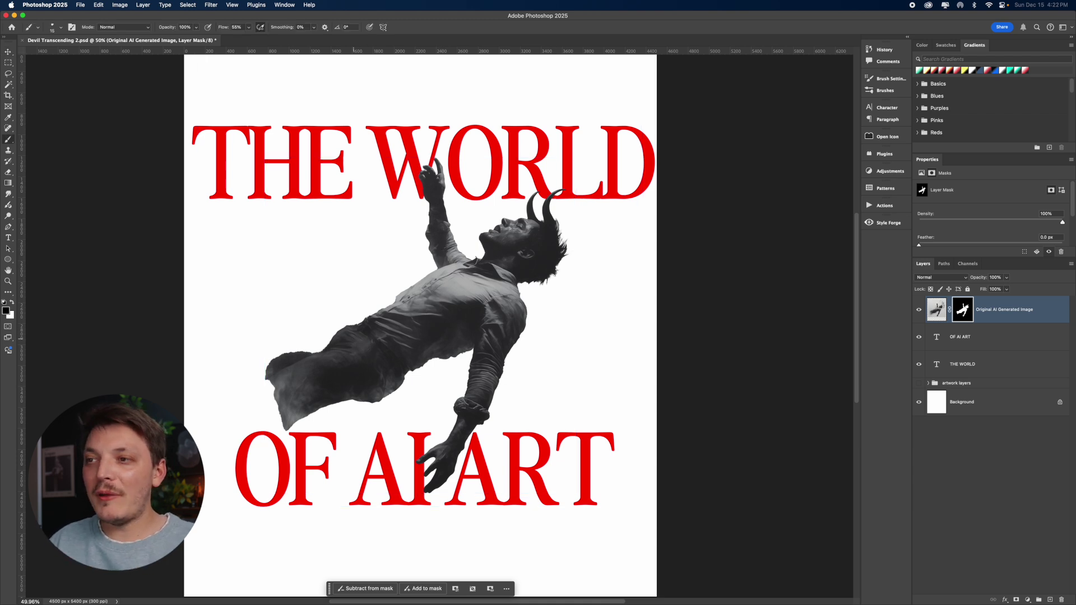
pyautogui.click(60, 27)
pyautogui.click(41, 135)
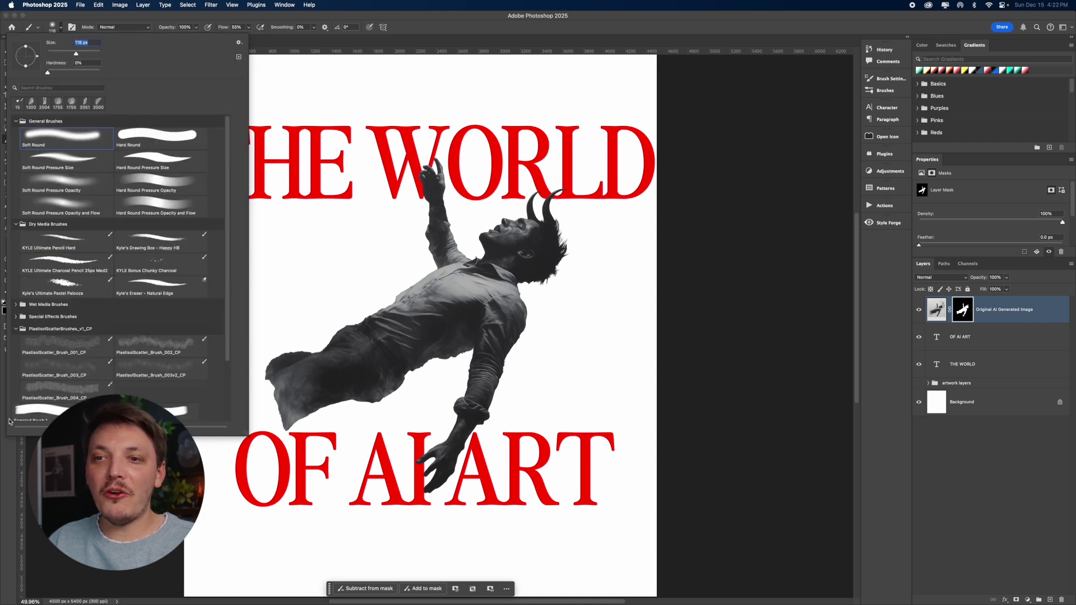
pyautogui.click(13, 447)
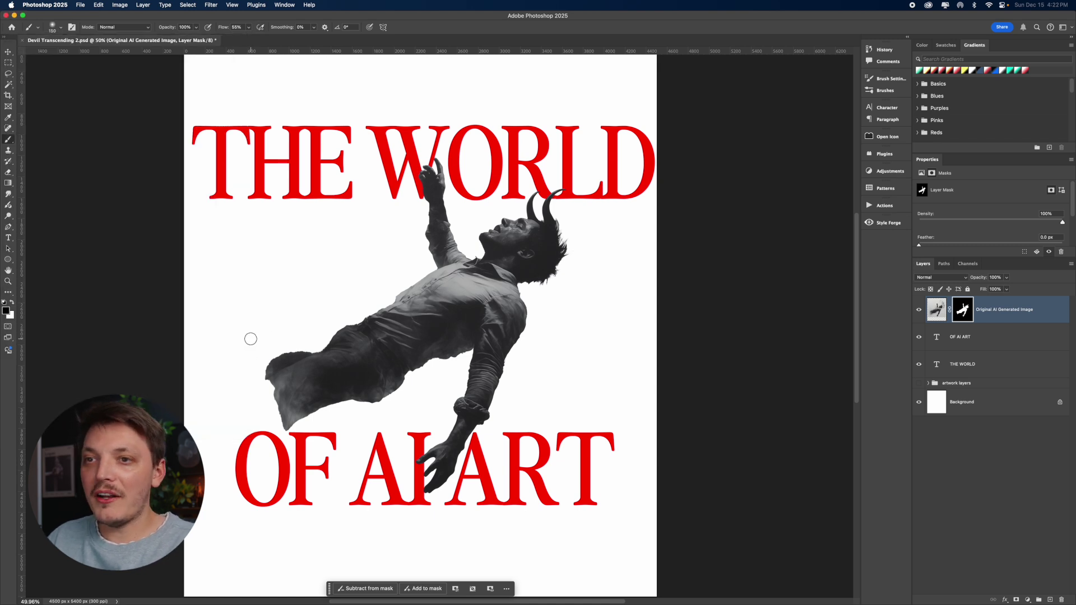
pyautogui.press(']')
pyautogui.press(']')
pyautogui.press(']')
pyautogui.press(']')
pyautogui.press(']')
pyautogui.press(']')
pyautogui.press(']')
pyautogui.press(']')
pyautogui.press(']')
pyautogui.press(']')
pyautogui.press(']')
pyautogui.press(']')
pyautogui.press(']')
pyautogui.press(']')
pyautogui.press(']')
pyautogui.press(']')
pyautogui.press(']')
pyautogui.press(']')
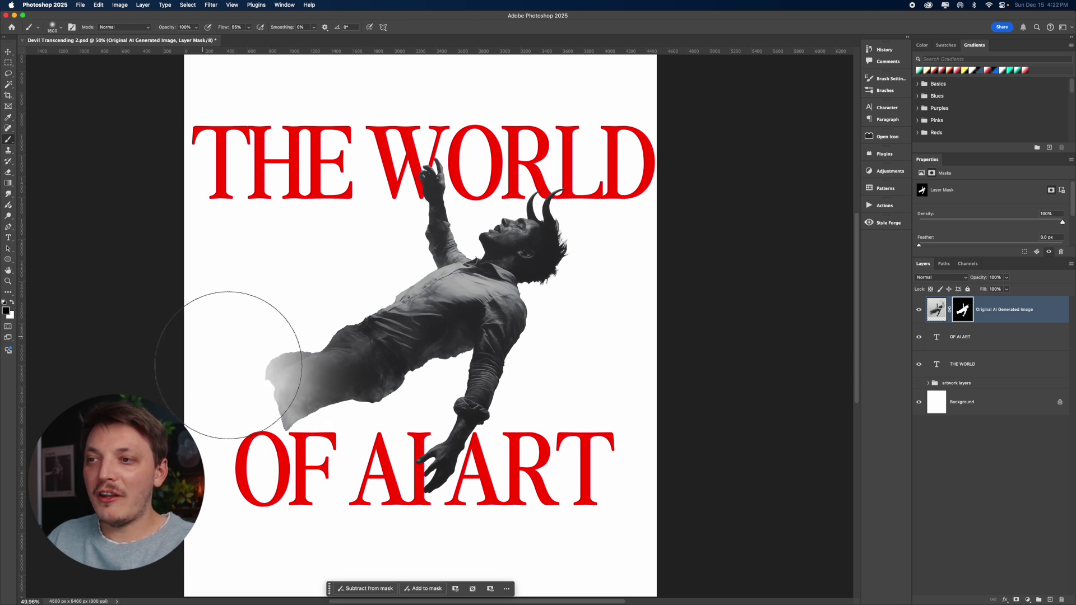
pyautogui.moveTo(228, 364)
pyautogui.mouseDown()
pyautogui.moveTo(242, 351)
pyautogui.moveTo(259, 384)
pyautogui.moveTo(283, 379)
pyautogui.moveTo(327, 428)
pyautogui.mouseUp()
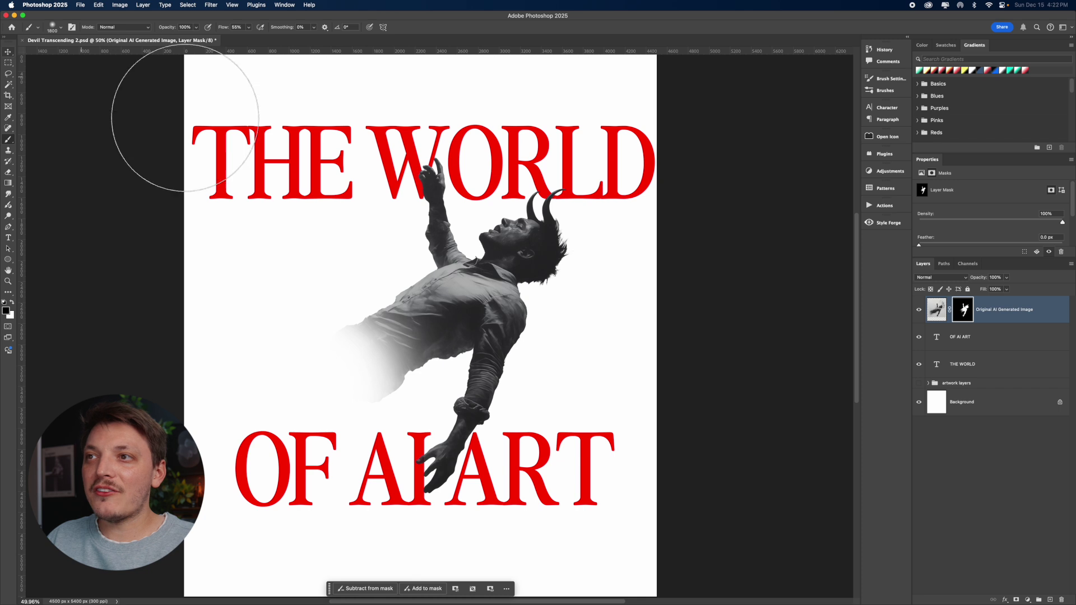
# - Rotate the figure image -60° upright and reposition it left and down
pyautogui.press('v')
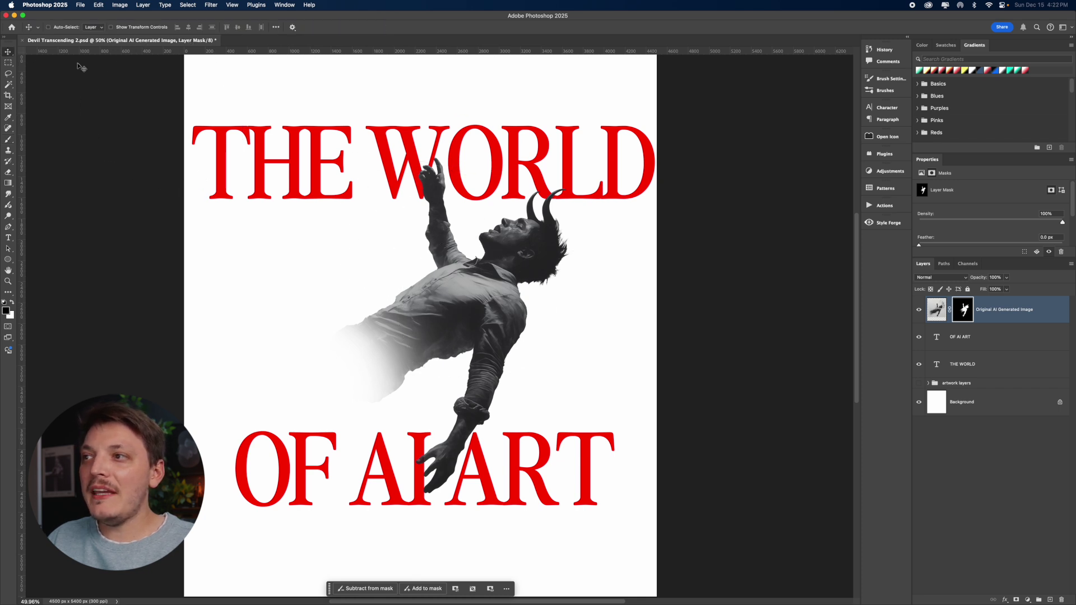
pyautogui.click(936, 309)
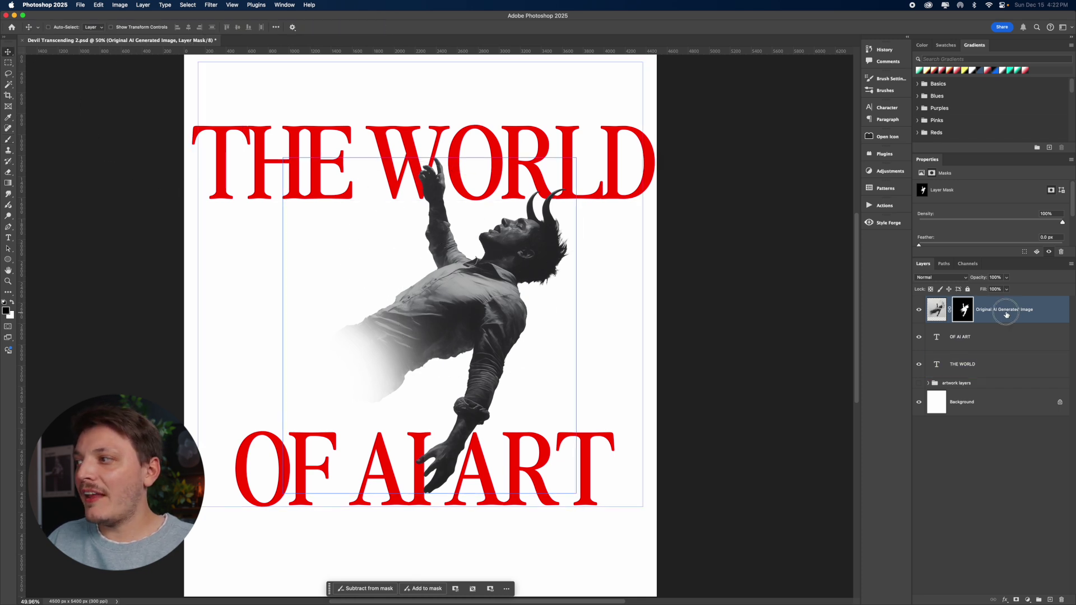
pyautogui.press('super+t')
pyautogui.moveTo(643, 147); pyautogui.dragTo(426, 92)
pyautogui.moveTo(503, 211); pyautogui.dragTo(481, 252)
pyautogui.press('Return')
pyautogui.moveTo(548, 289); pyautogui.dragTo(542, 287)
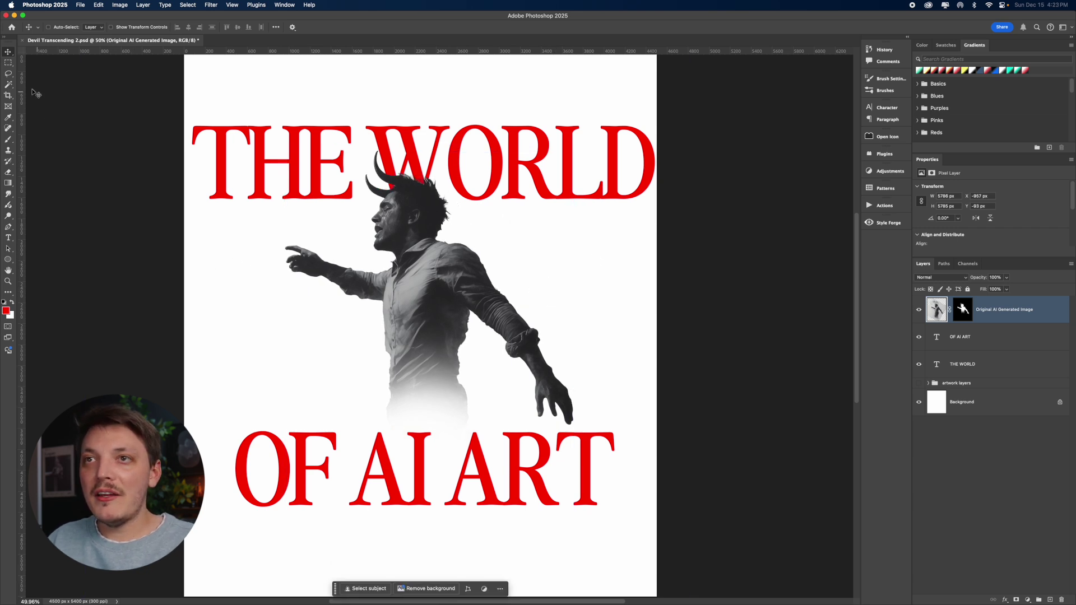
# - Lasso two empty areas beside the figure and generative-fill them with 'clouds'
pyautogui.click(8, 73)
pyautogui.moveTo(560, 216); pyautogui.dragTo(535, 227)
pyautogui.moveTo(274, 292); pyautogui.dragTo(241, 302)
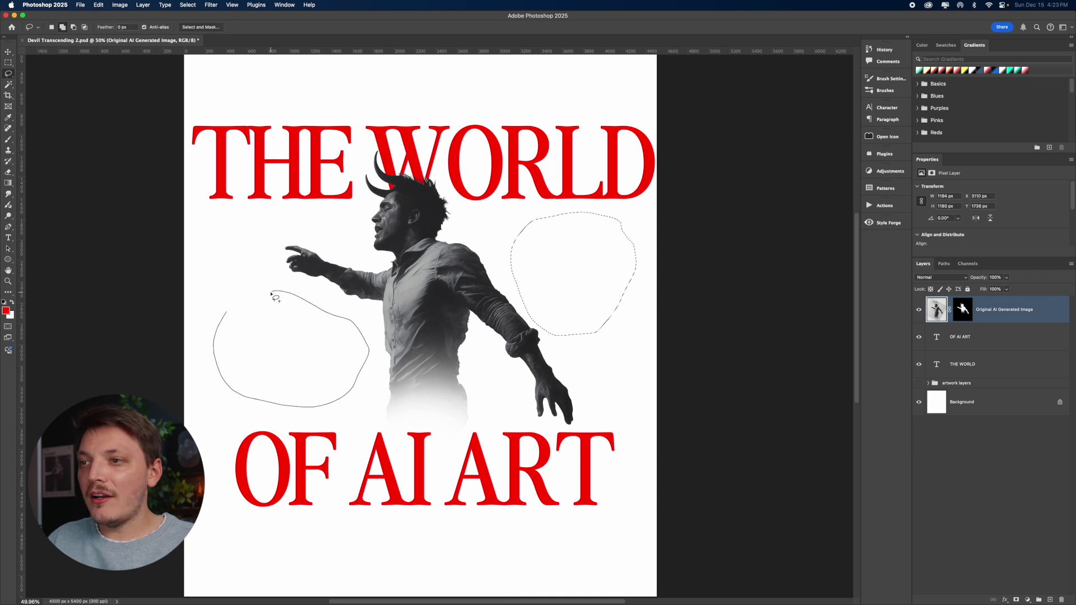
pyautogui.click(374, 419)
pyautogui.write('clouds')
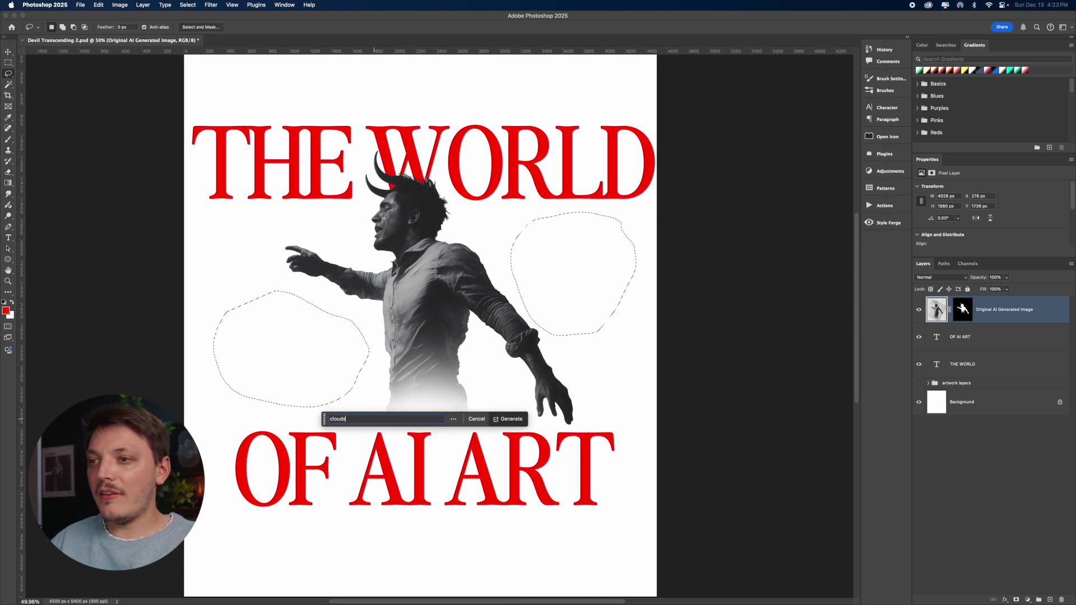
pyautogui.press('Return')
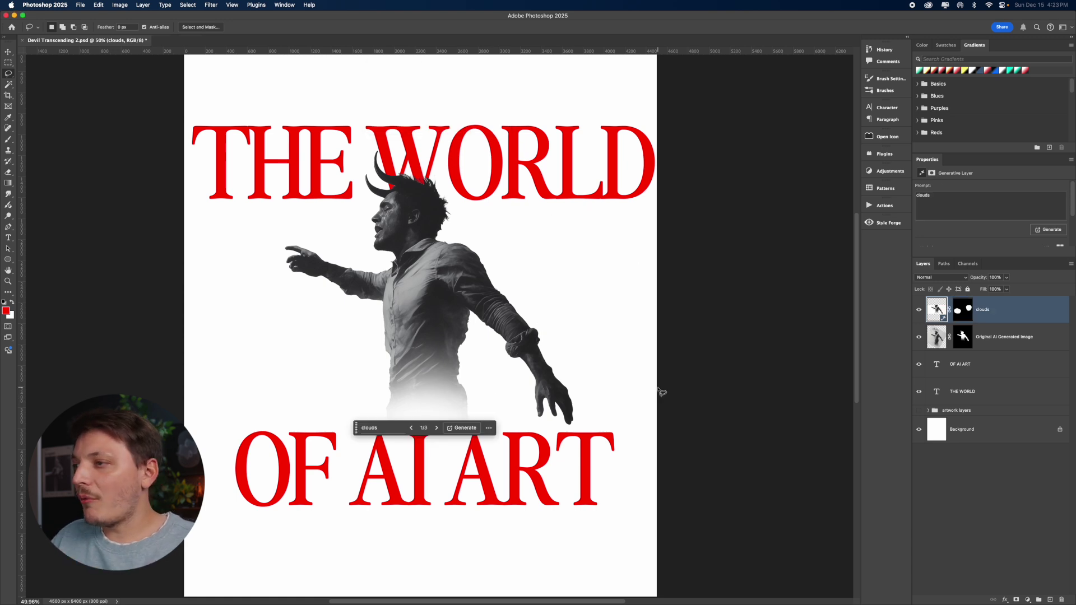
# - View the third cloud variation, delete the clouds layer, and hide the figure and title layers
pyautogui.click(436, 428)
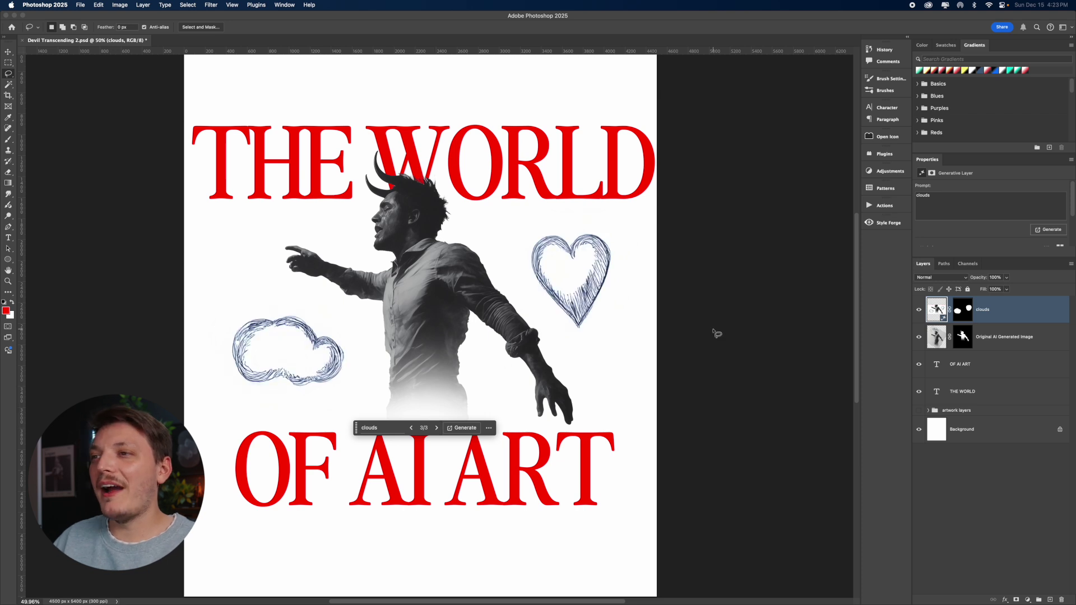
pyautogui.press('BackSpace')
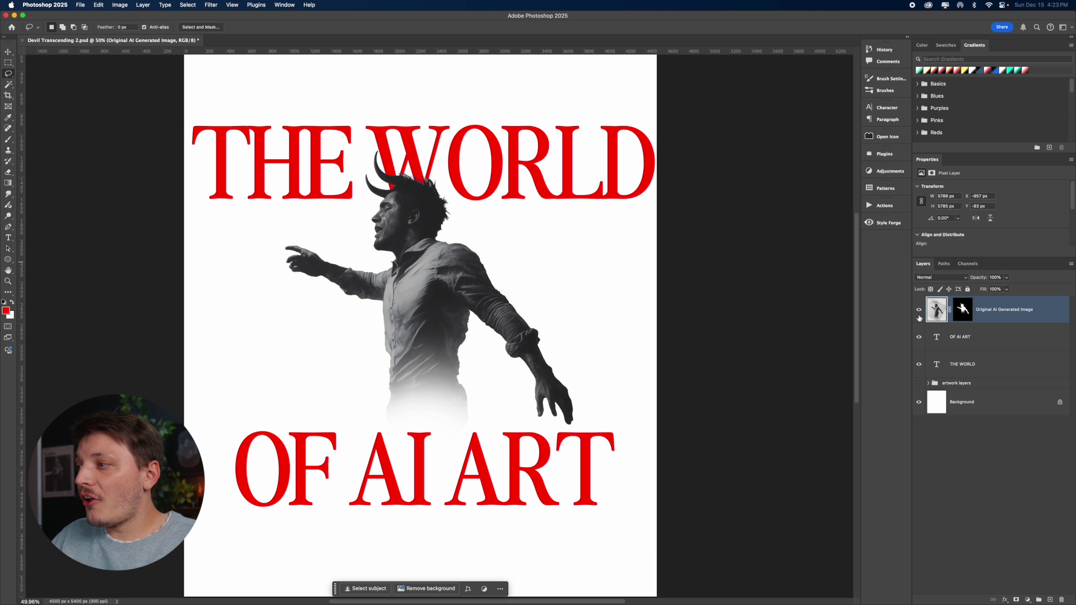
pyautogui.moveTo(920, 312); pyautogui.dragTo(915, 388)
# - Show the artwork layers group and expand it in the Layers panel
pyautogui.click(915, 387)
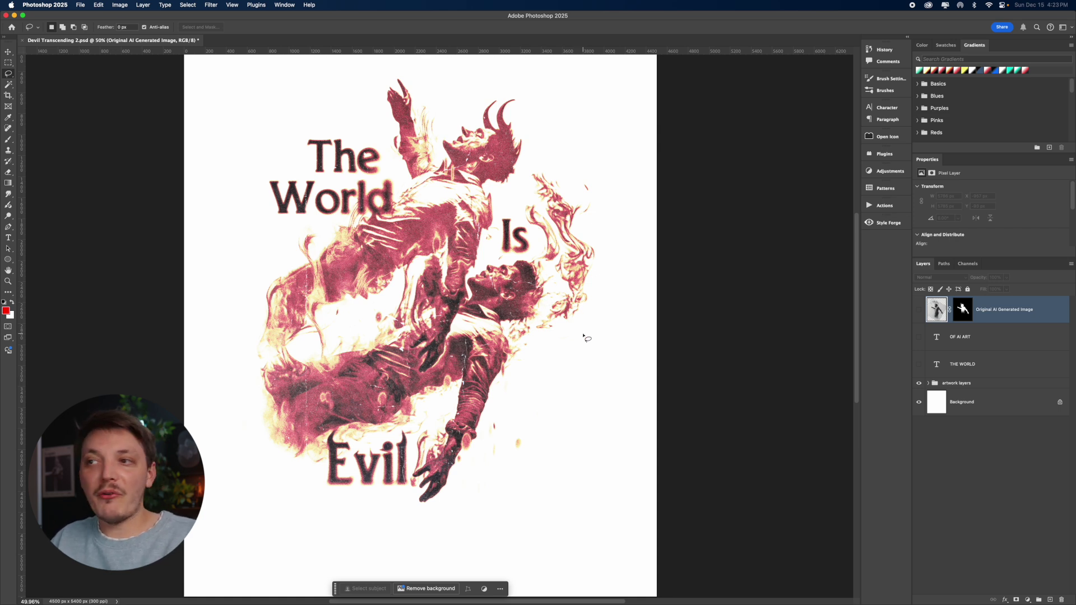
pyautogui.scroll(2, 511, 270)
pyautogui.hscroll(-1, 511, 270)
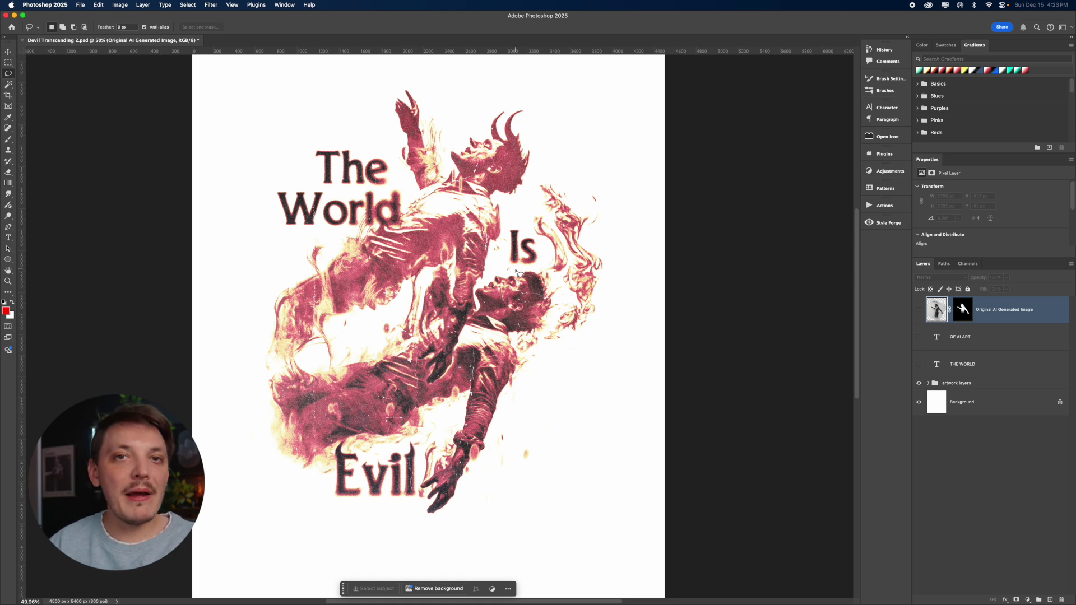
pyautogui.click(956, 382)
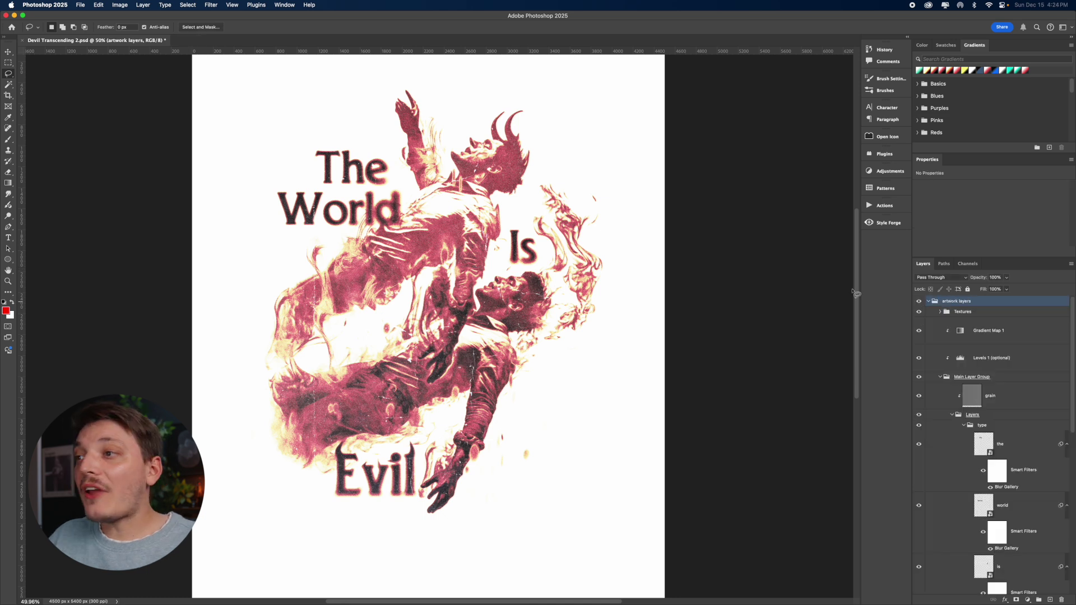
# - Zoom to 66.7% and pan around the artwork, then collapse the group
pyautogui.press('z')
pyautogui.click(479, 215)
pyautogui.click(479, 216)
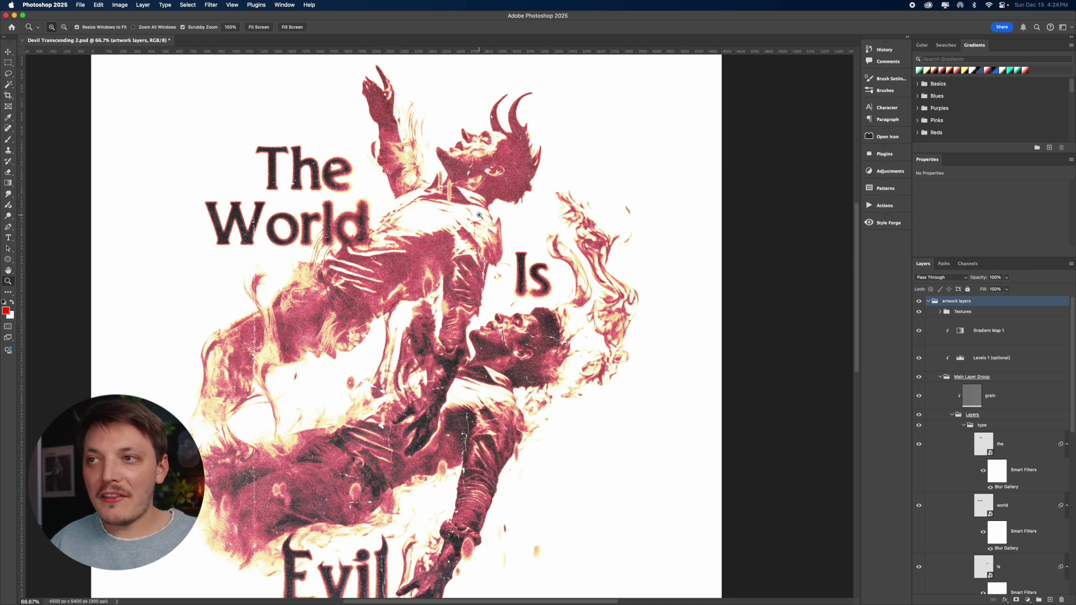
pyautogui.moveTo(474, 250); pyautogui.dragTo(460, 190)
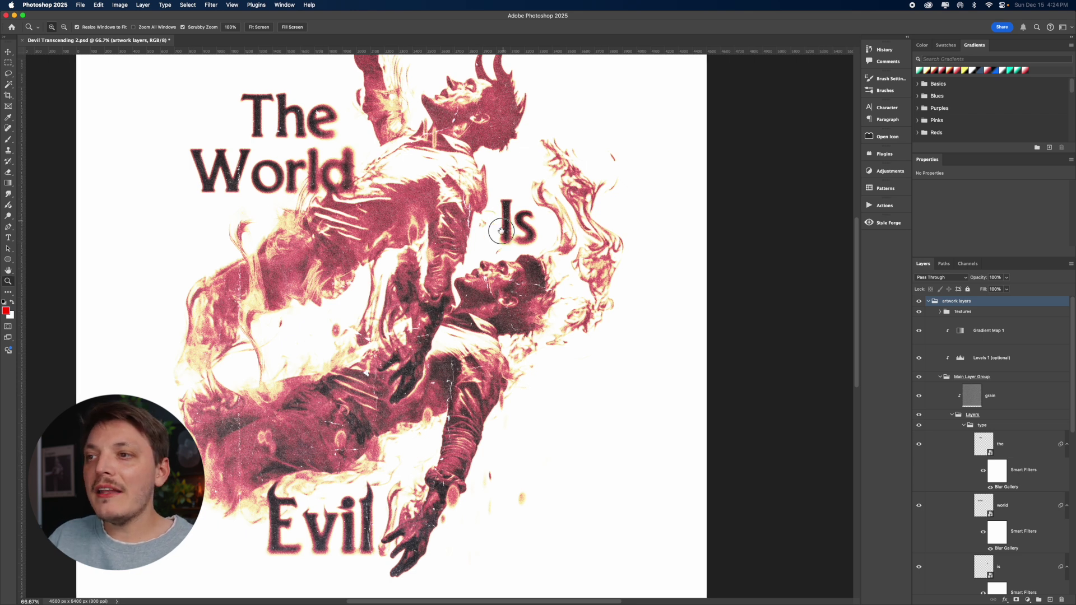
pyautogui.scroll(2, 457, 236)
pyautogui.moveTo(474, 203); pyautogui.dragTo(475, 202)
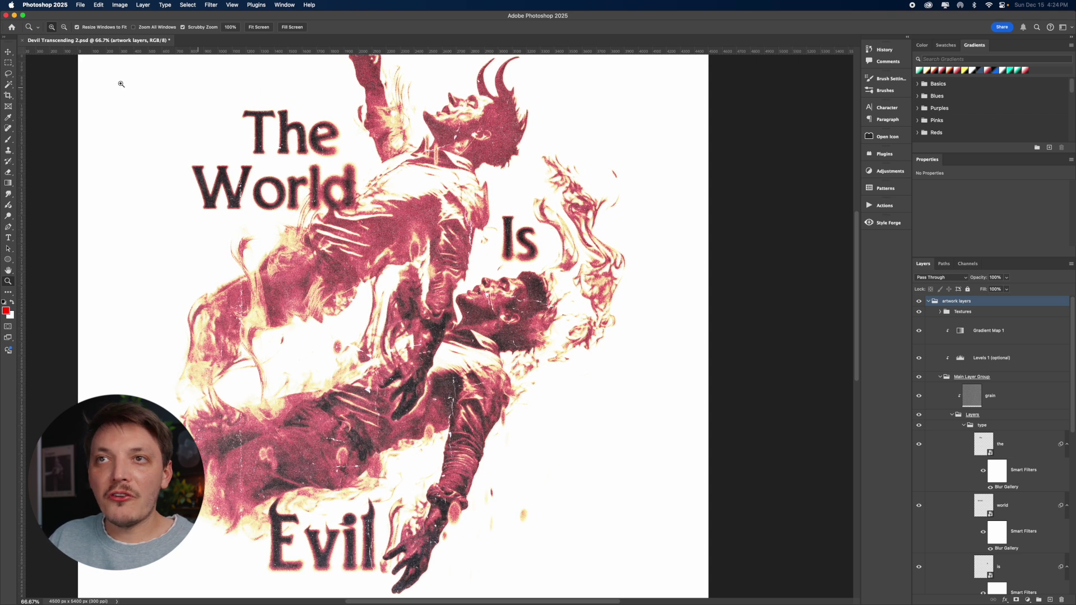
pyautogui.press('v')
pyautogui.moveTo(416, 164); pyautogui.dragTo(419, 166)
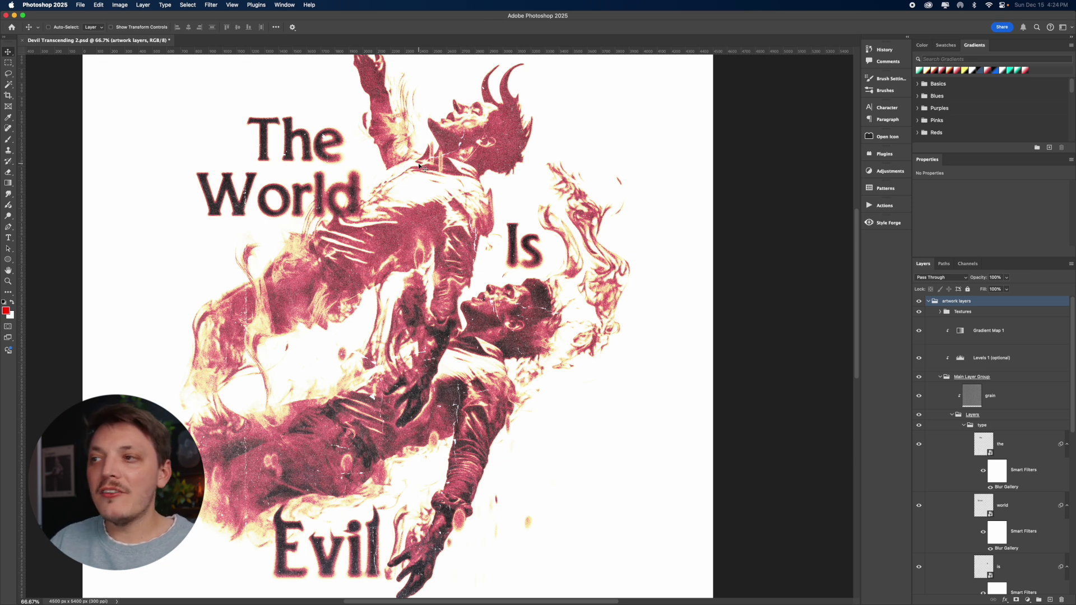
pyautogui.moveTo(424, 177); pyautogui.dragTo(427, 179)
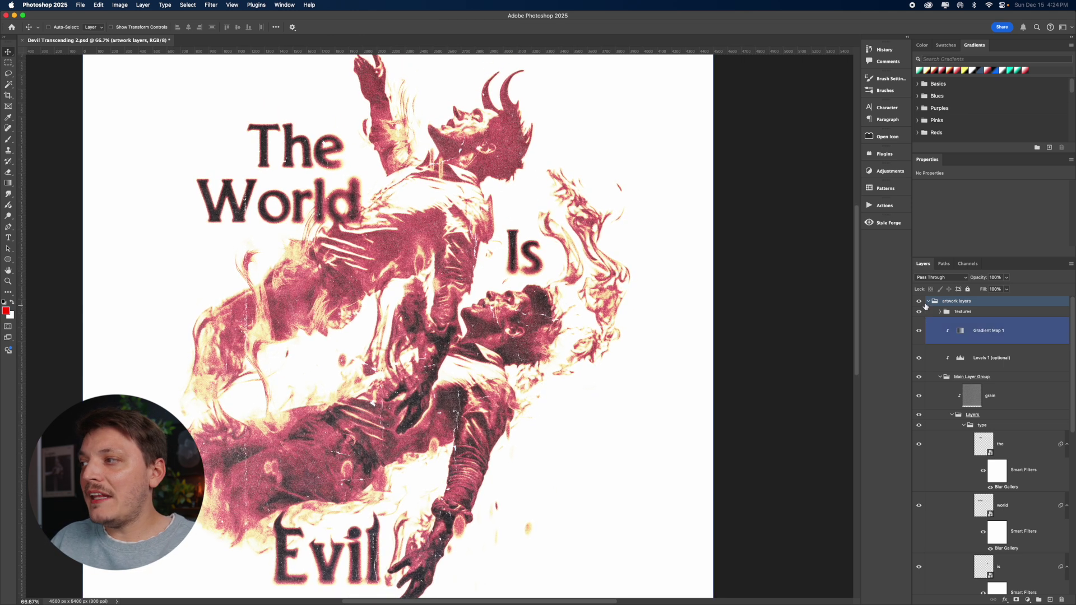
pyautogui.click(929, 303)
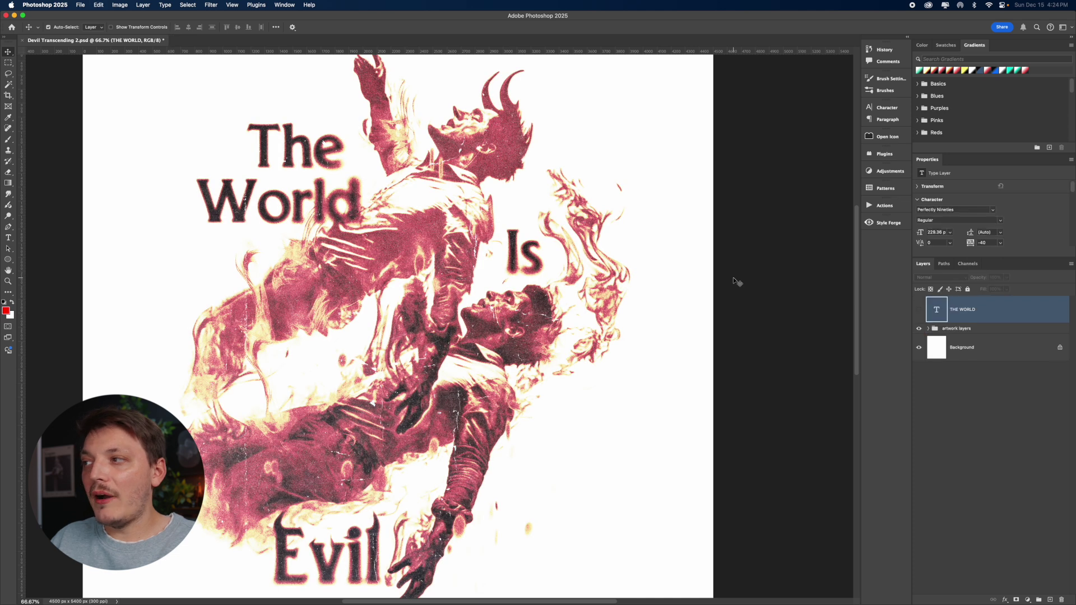
# - Move both title text layers into the artwork group, hide it, and show the Original AI Generated Image
pyautogui.moveTo(860, 308); pyautogui.dragTo(952, 305)
pyautogui.click(966, 343)
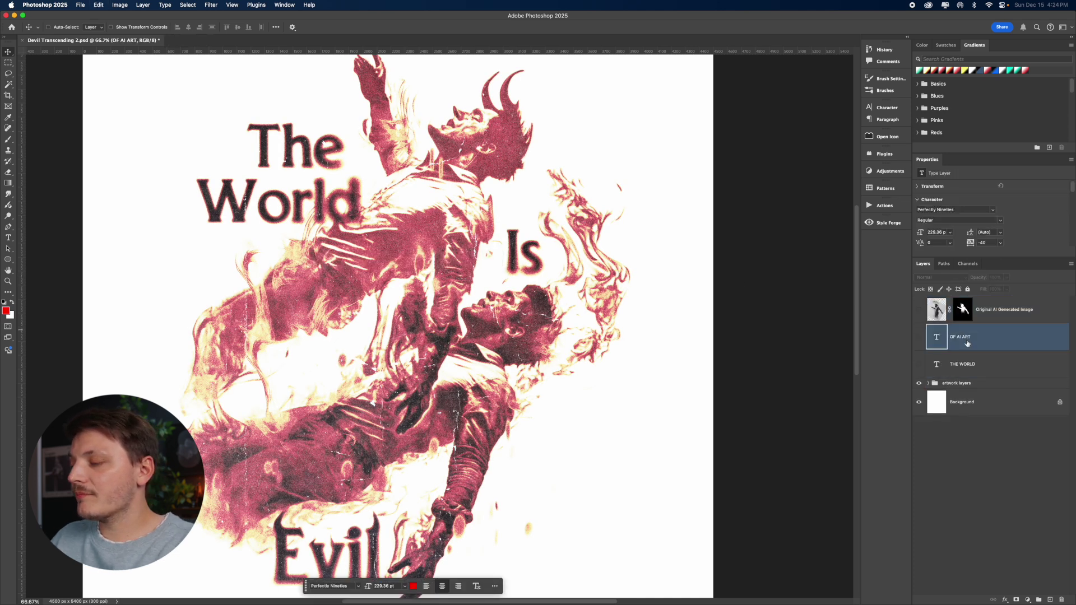
pyautogui.keyDown('shift'); pyautogui.click(961, 364); pyautogui.keyUp('shift')
pyautogui.moveTo(962, 364); pyautogui.dragTo(956, 383)
pyautogui.click(1003, 310)
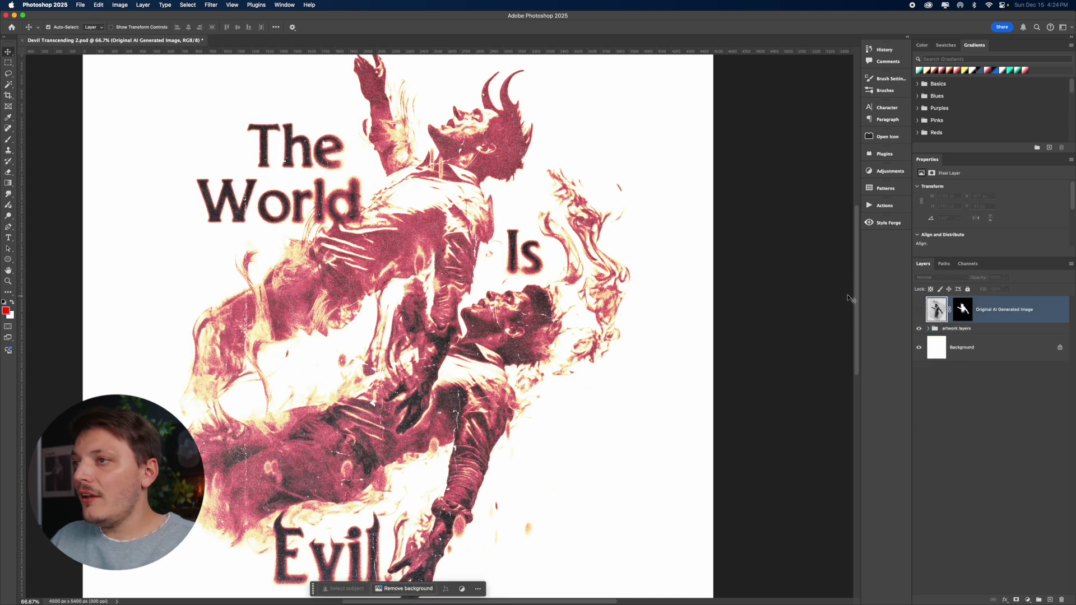
pyautogui.click(919, 329)
pyautogui.click(919, 310)
# - Rotate the figure 90° onto his side, duplicate the layer, and hide the original
pyautogui.hotkey('ctrl', 't')
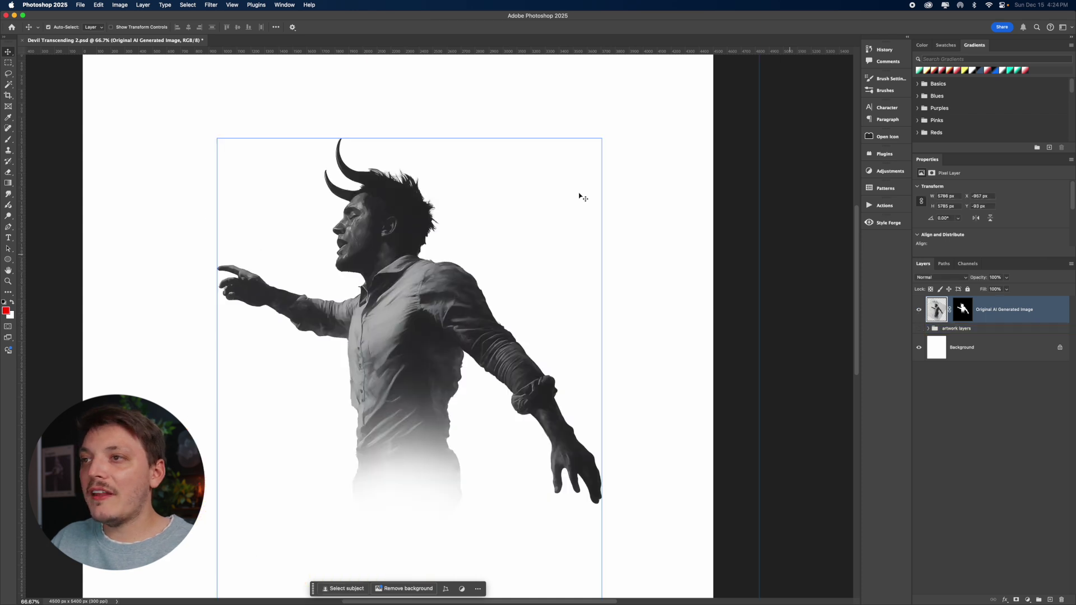
pyautogui.moveTo(770, 384); pyautogui.dragTo(409, 566)
pyautogui.moveTo(441, 453); pyautogui.dragTo(463, 318)
pyautogui.press('Return')
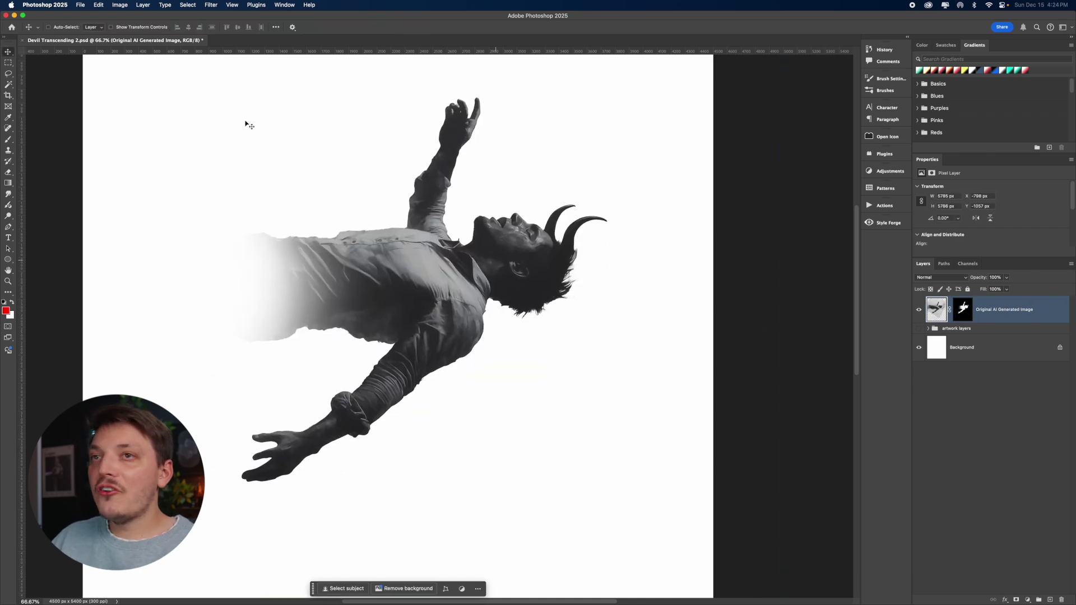
pyautogui.hotkey('ctrl', 'j')
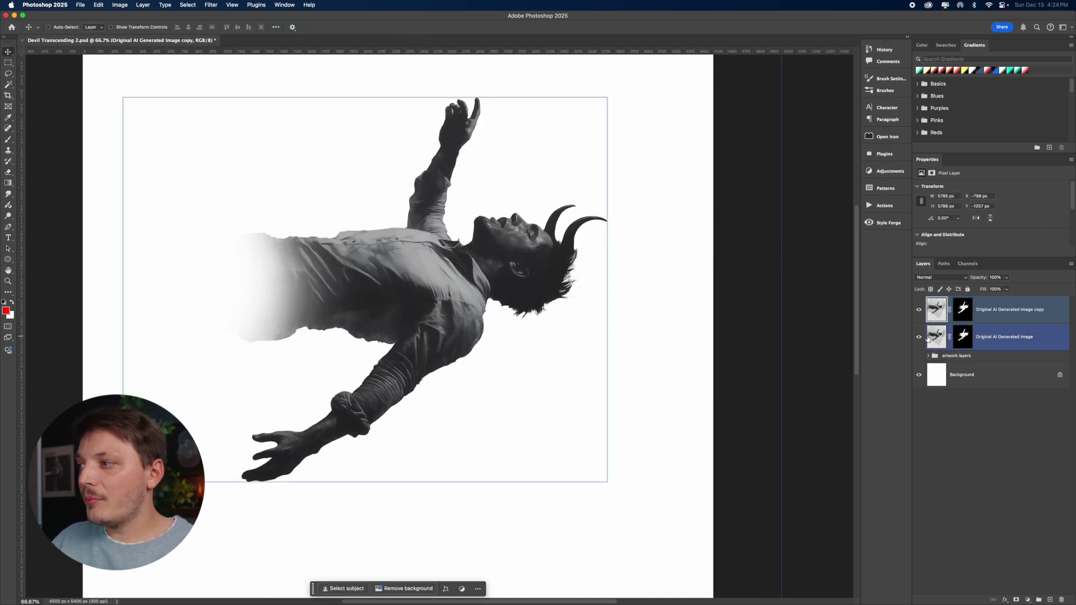
pyautogui.click(918, 336)
# - Zoom to 200% on the duplicated figure's head and horns
pyautogui.press('z')
pyautogui.click(514, 218)
pyautogui.click(570, 198)
pyautogui.moveTo(570, 198); pyautogui.dragTo(468, 152)
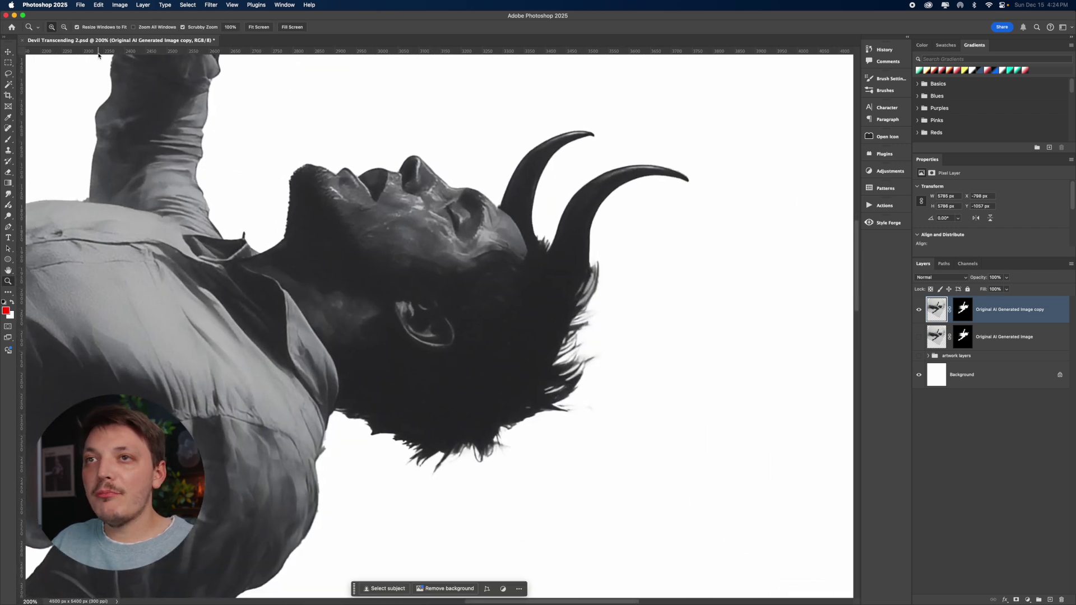
# - Lasso around both horns, try filling the mask with black, then undo to keep the selection
pyautogui.press('l')
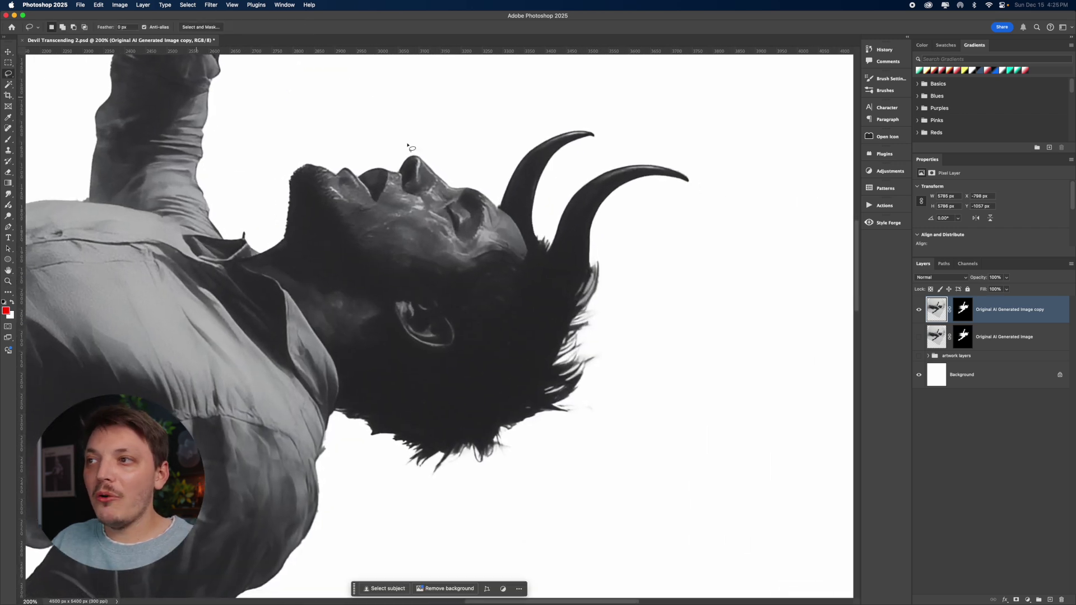
pyautogui.click(500, 208)
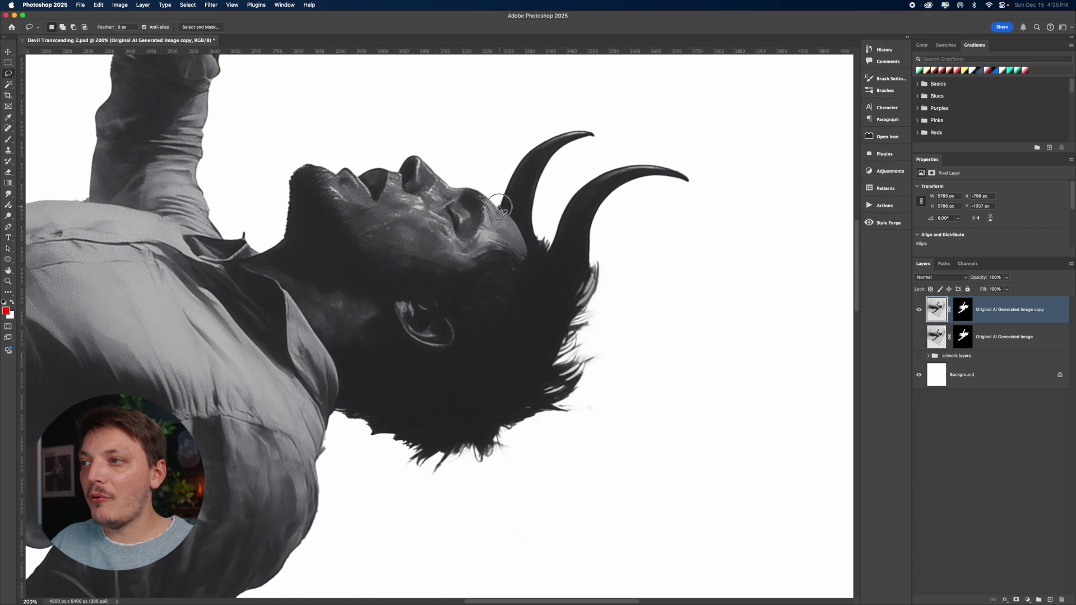
pyautogui.moveTo(500, 208)
pyautogui.mouseDown()
pyautogui.moveTo(577, 276)
pyautogui.moveTo(756, 244)
pyautogui.moveTo(668, 96)
pyautogui.moveTo(491, 132)
pyautogui.mouseUp()
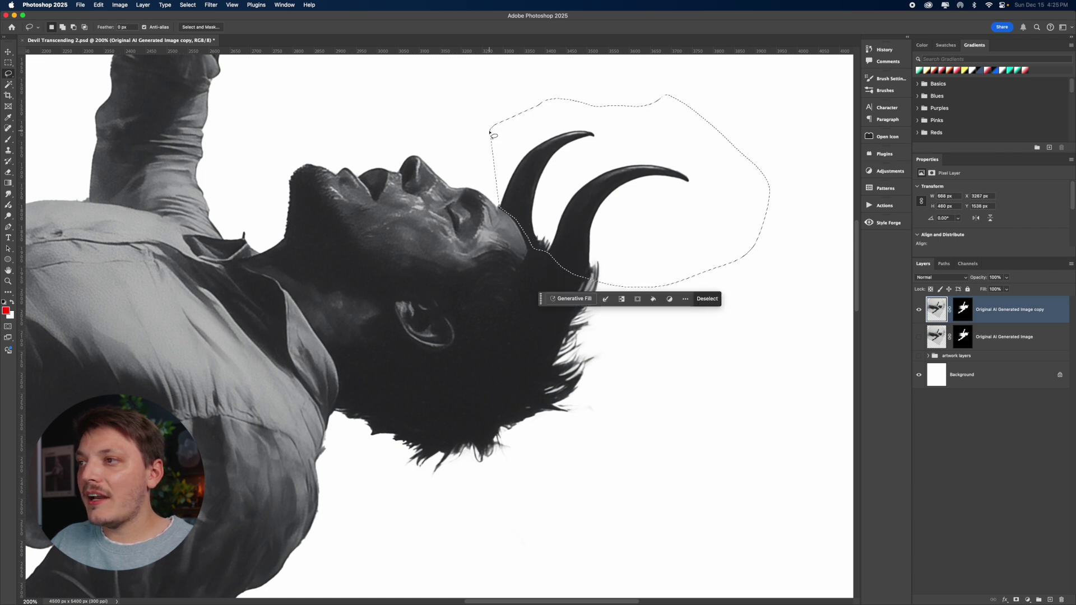
pyautogui.click(962, 309)
pyautogui.hotkey('shift', 'BackSpace')
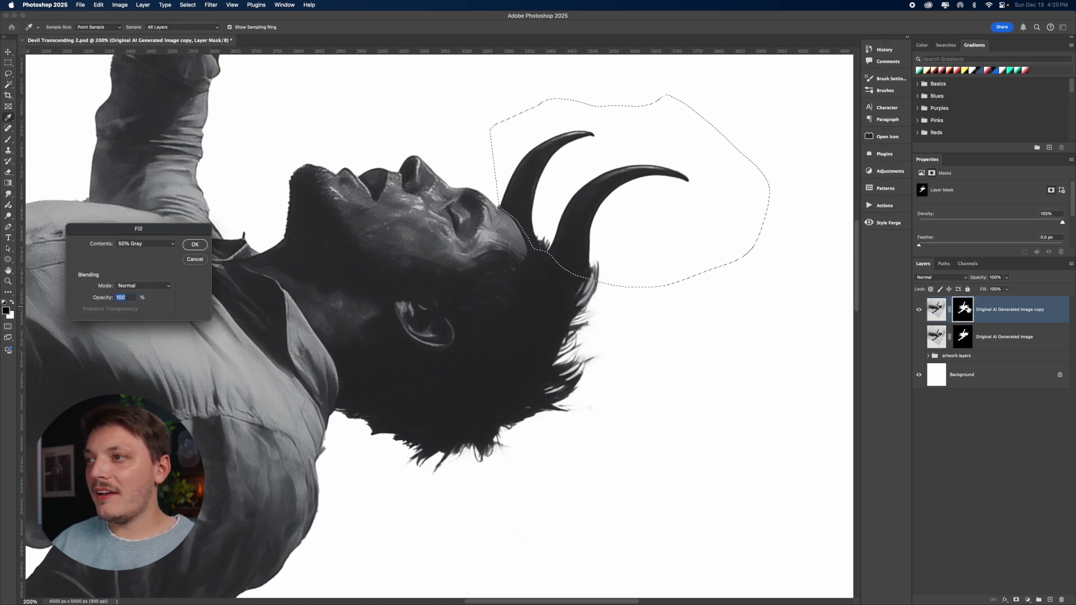
pyautogui.click(157, 244)
pyautogui.click(140, 235)
pyautogui.click(195, 244)
pyautogui.hotkey('ctrl', 'd')
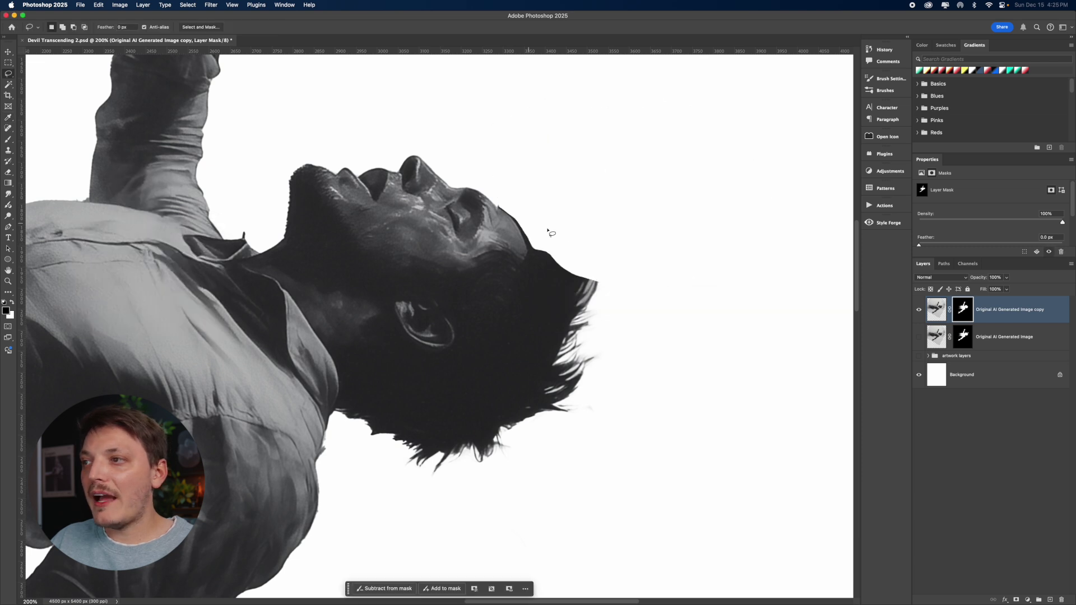
pyautogui.hotkey('ctrl', 'z')
pyautogui.hotkey('ctrl', 'z')
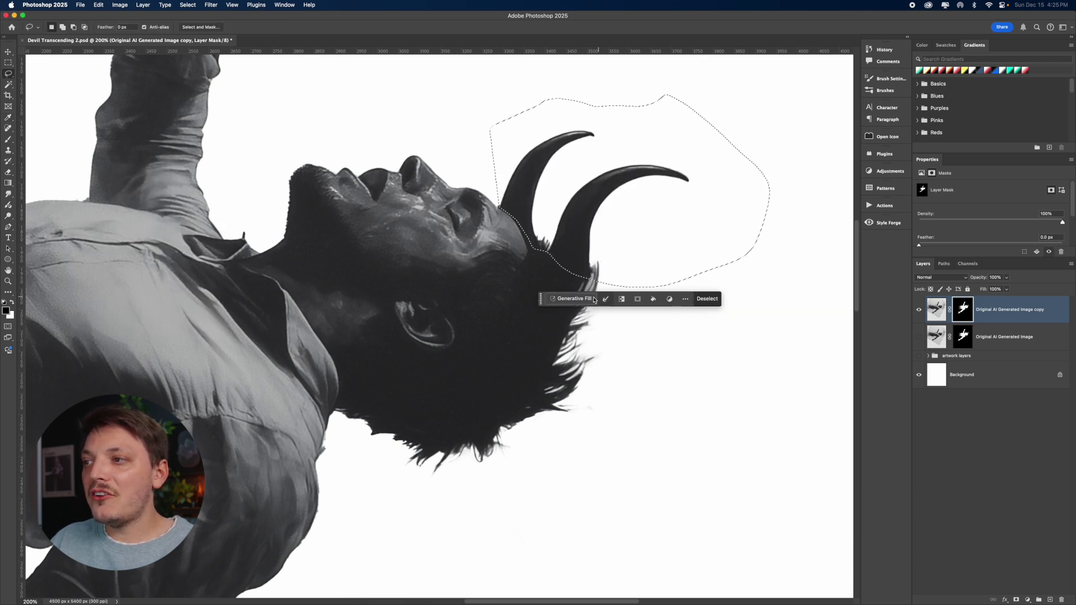
# - Run Generative Fill with an empty prompt over the horns and view the result at 100%
pyautogui.click(595, 299)
pyautogui.click(715, 299)
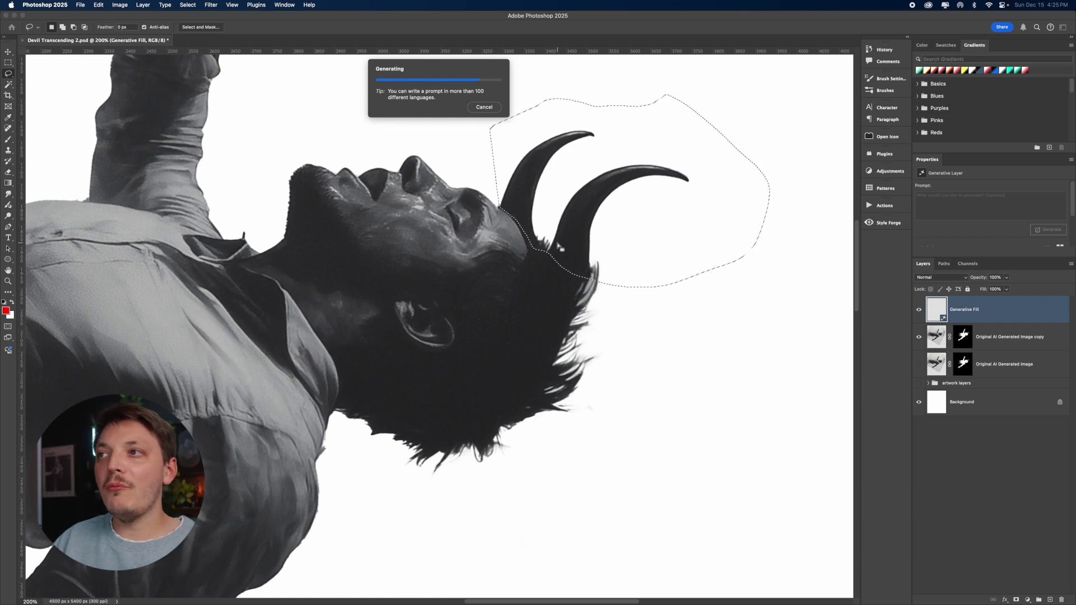
pyautogui.press('z')
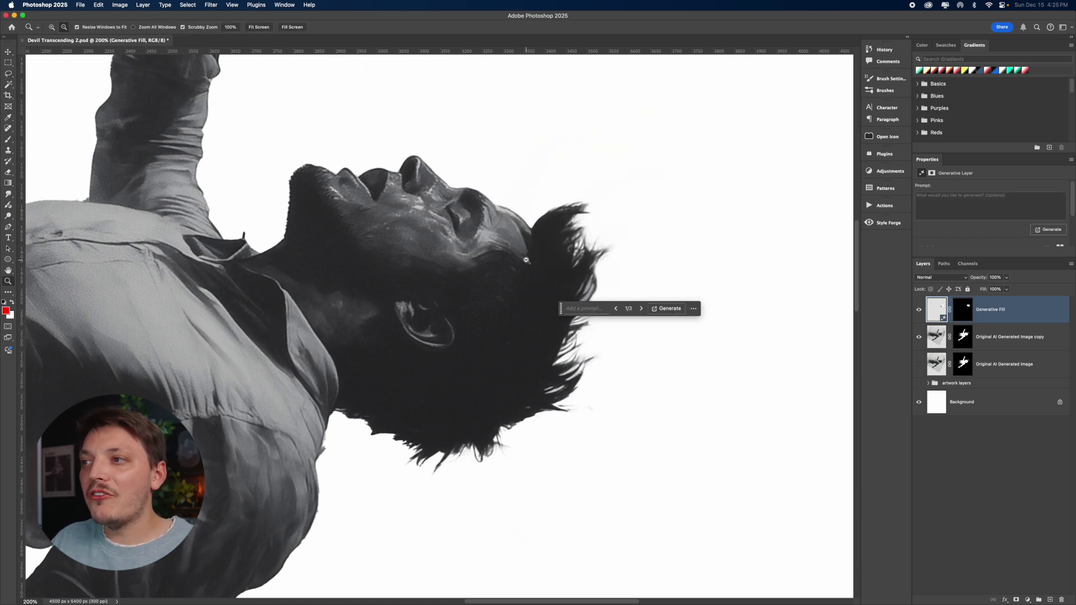
pyautogui.keyDown('alt'); pyautogui.click(553, 238); pyautogui.keyUp('alt')
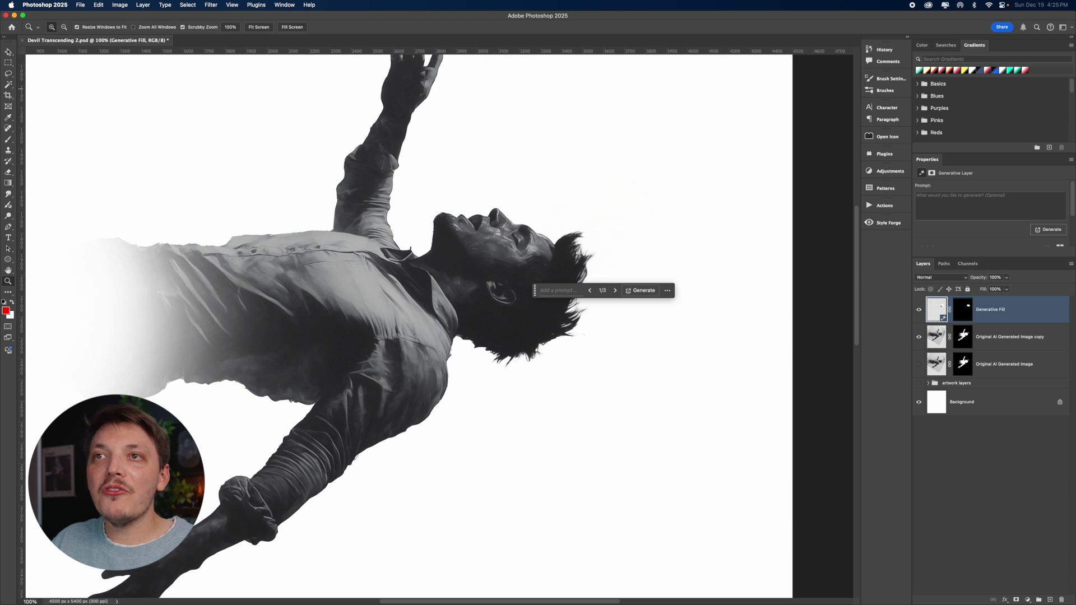
# - Check the generated hair, undo the test move, and zoom out to 66.7%
pyautogui.press('v')
pyautogui.moveTo(558, 289)
pyautogui.mouseDown()
pyautogui.moveTo(551, 315)
pyautogui.moveTo(635, 322)
pyautogui.moveTo(558, 289)
pyautogui.mouseUp()
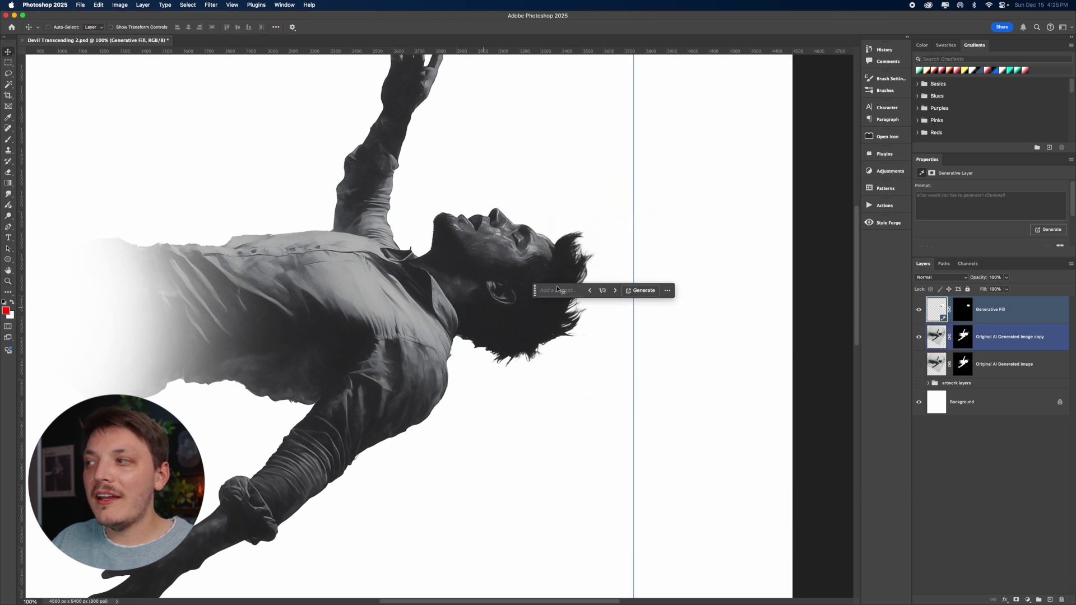
pyautogui.hotkey('ctrl', 'z')
pyautogui.press('z')
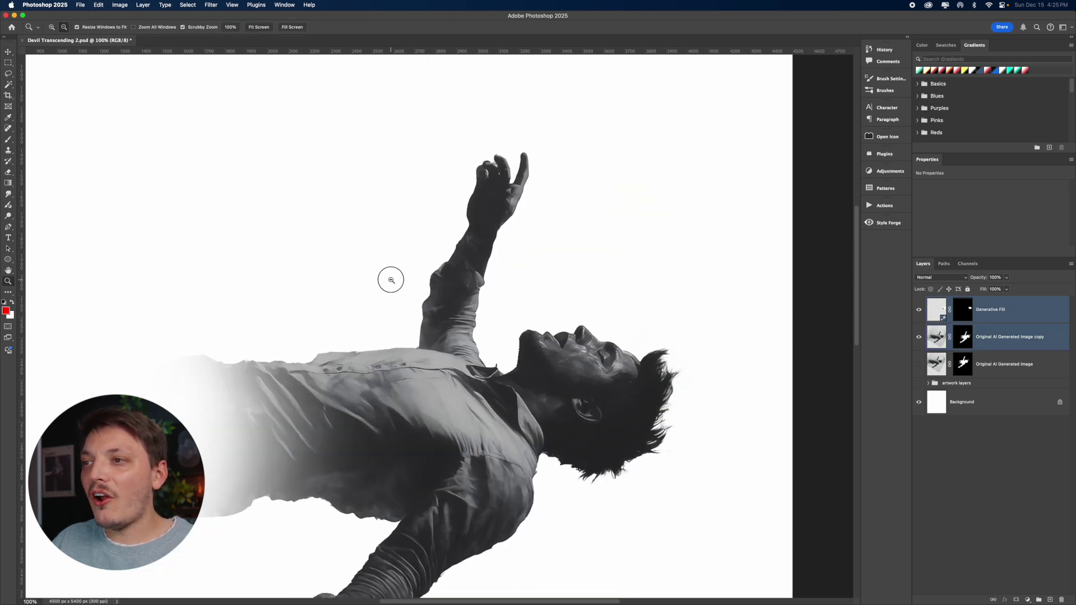
pyautogui.keyDown('alt'); pyautogui.click(391, 280); pyautogui.keyUp('alt')
# - Duplicate the figure upward, merge down the generated fill, and delete the practice figure layers
pyautogui.click(8, 52)
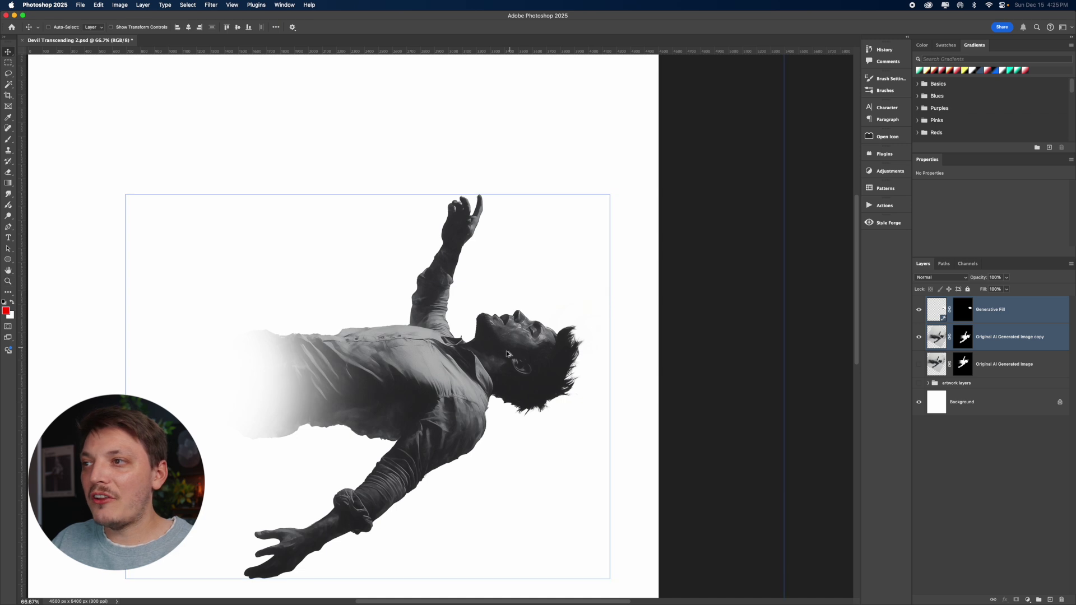
pyautogui.moveTo(639, 382); pyautogui.dragTo(639, 245)
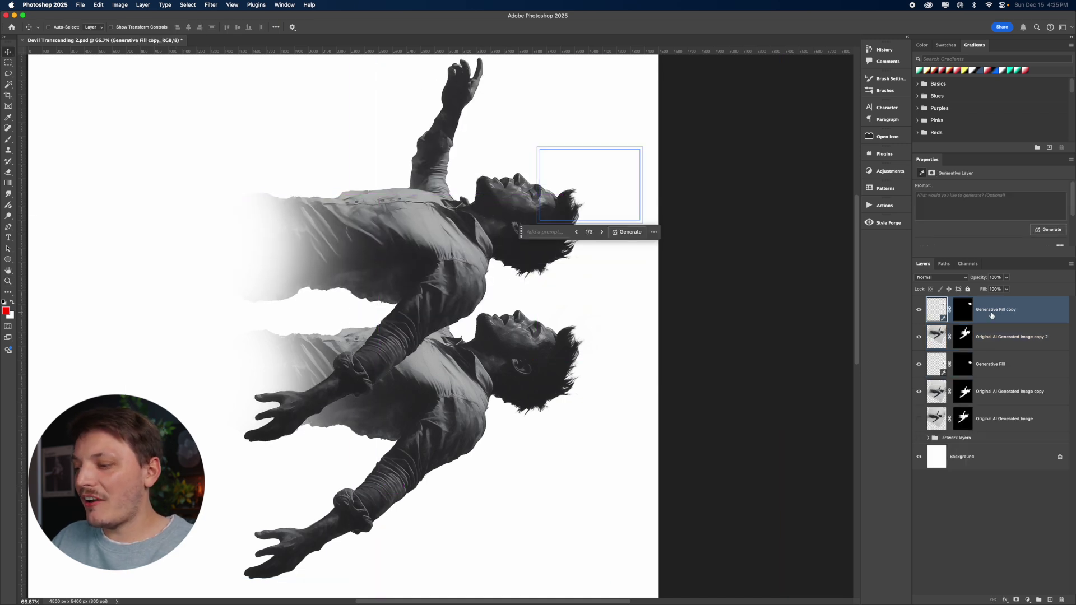
pyautogui.hotkey('ctrl', 'e')
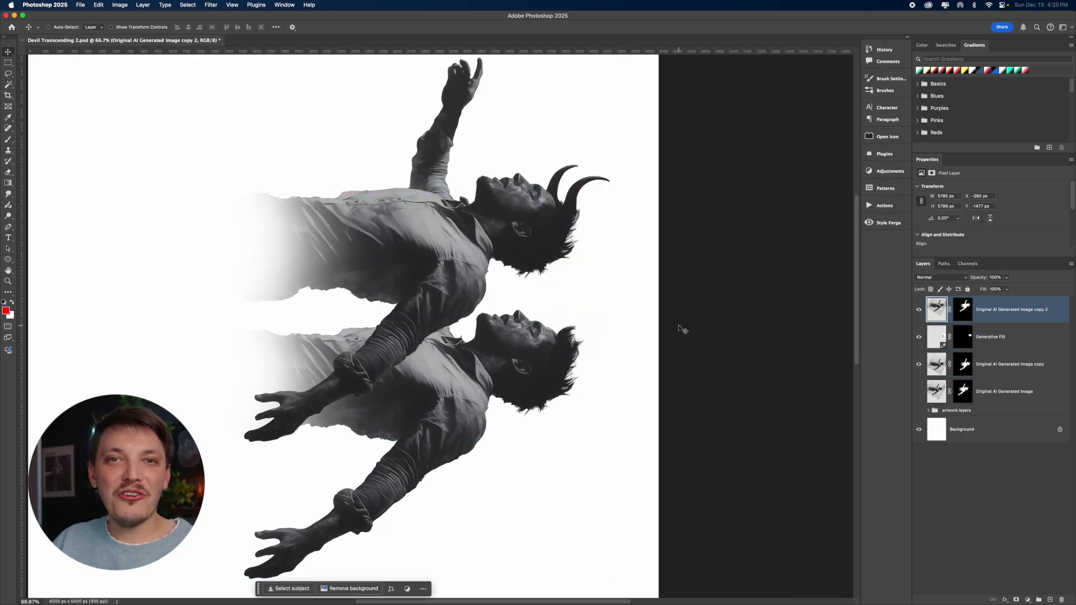
pyautogui.keyDown('shift'); pyautogui.click(1008, 338); pyautogui.keyUp('shift')
pyautogui.press('BackSpace')
pyautogui.press('BackSpace')
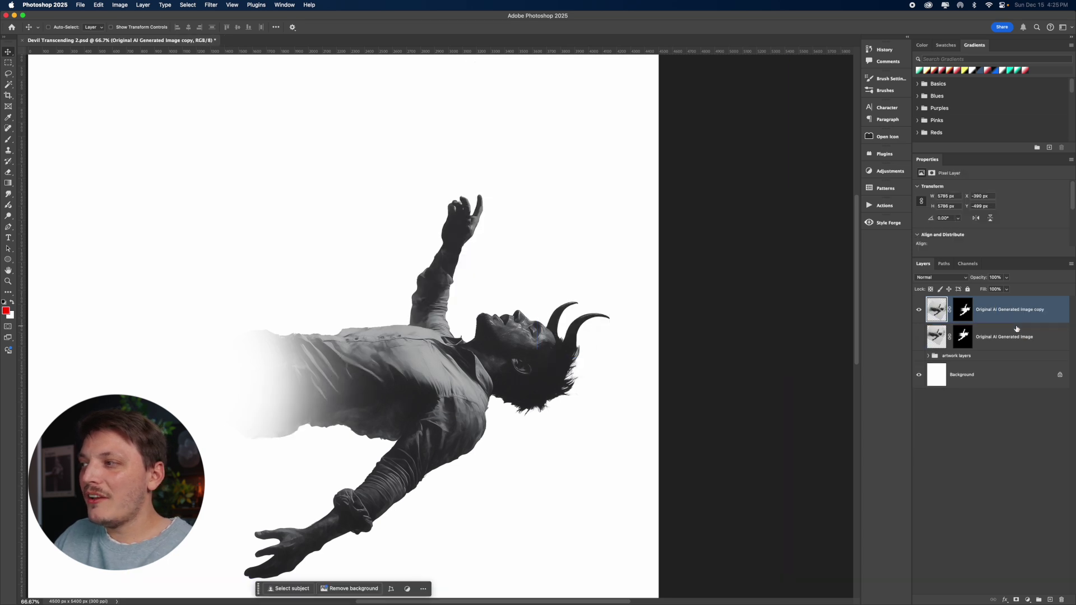
# - Show and expand the artwork layers group, checking the poster at 100% zoom
pyautogui.click(918, 301)
pyautogui.click(927, 302)
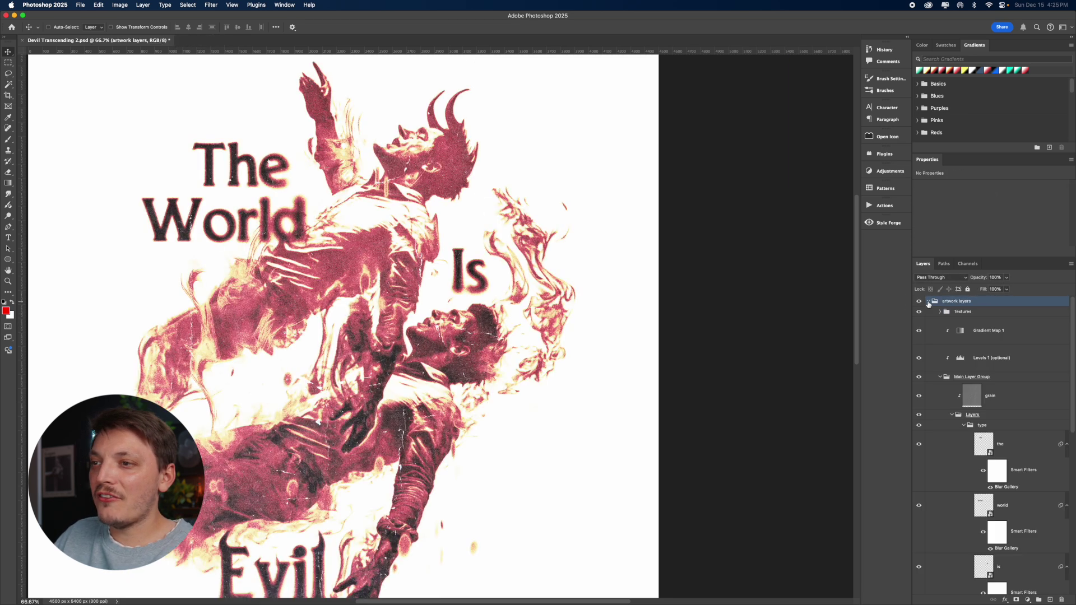
pyautogui.moveTo(579, 281); pyautogui.dragTo(597, 253)
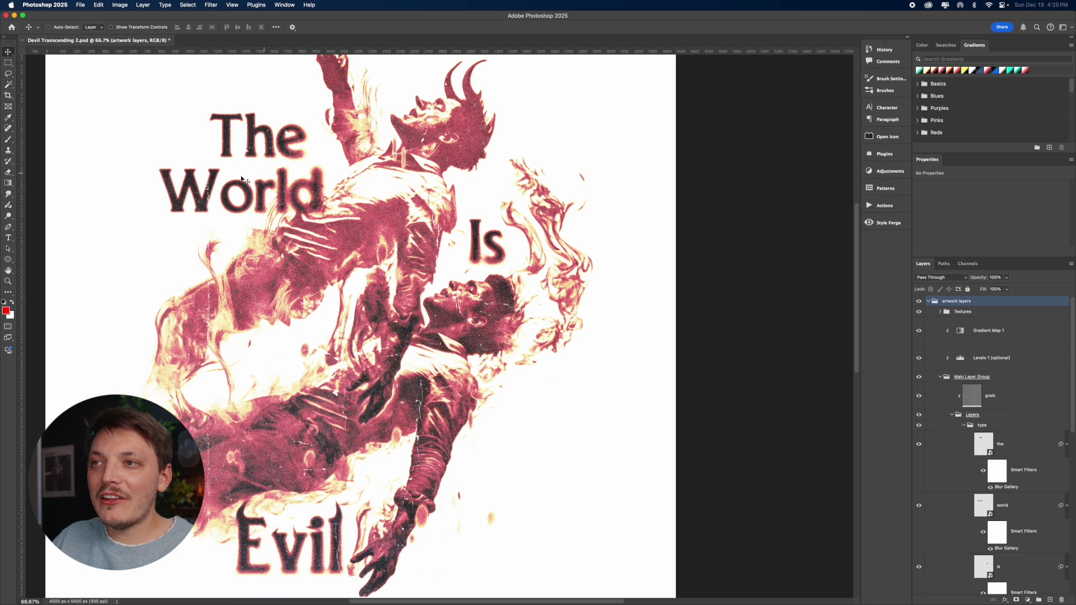
pyautogui.press('z')
pyautogui.click(325, 215)
pyautogui.keyDown('alt'); pyautogui.click(326, 218); pyautogui.keyUp('alt')
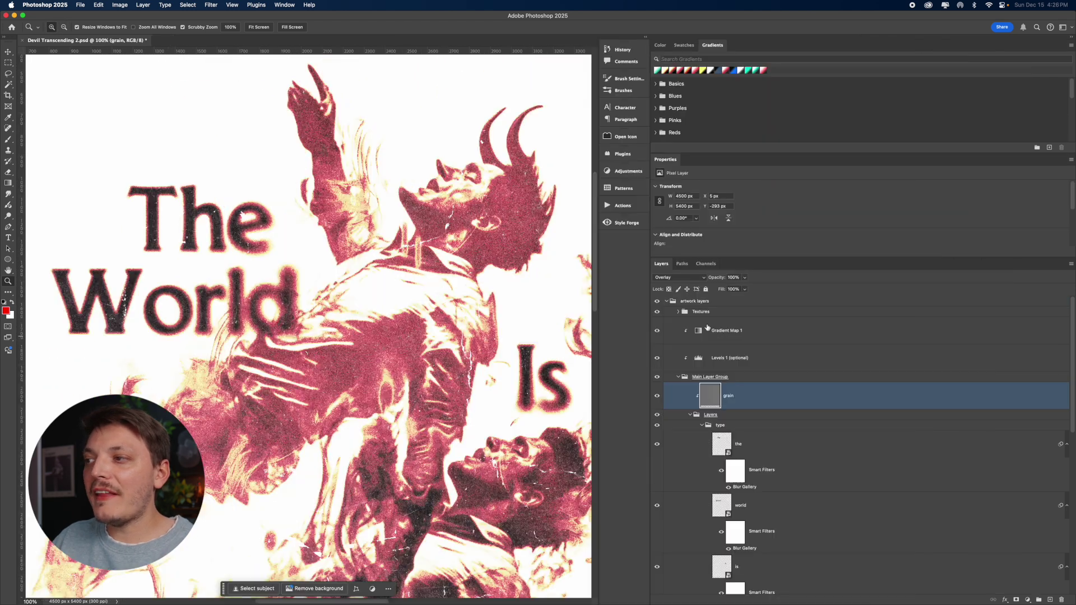
# - Hide the Textures group and toggle Gradient Map 1 to compare the greyscale
pyautogui.click(707, 312)
pyautogui.click(656, 311)
pyautogui.moveTo(495, 294); pyautogui.dragTo(502, 266)
pyautogui.click(657, 332)
pyautogui.click(656, 331)
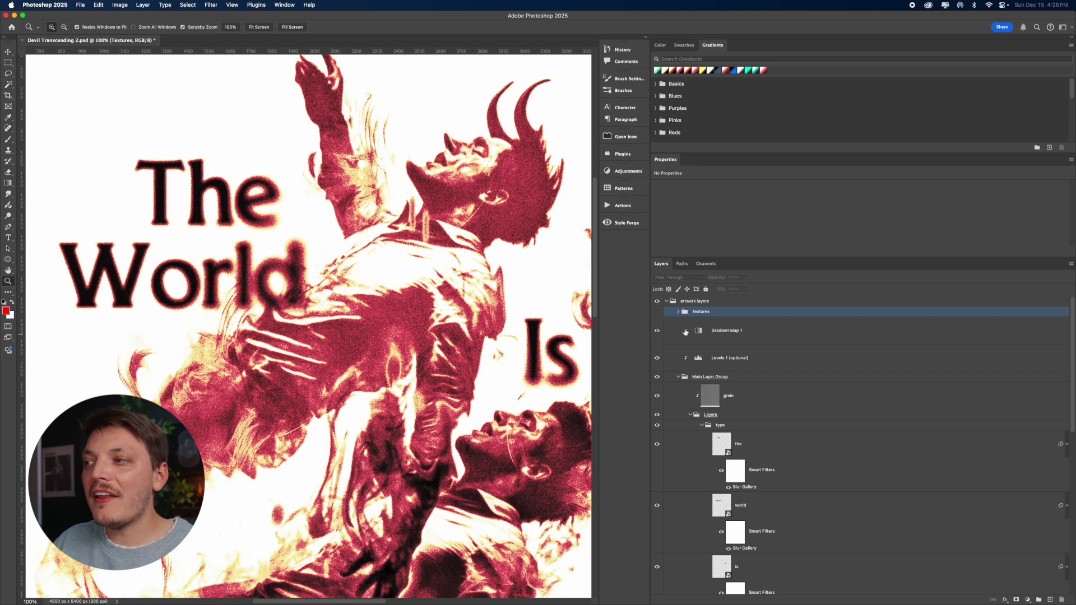
# - Shift the red colour stop in Gradient Map 1's Gradient Editor and confirm
pyautogui.click(699, 332)
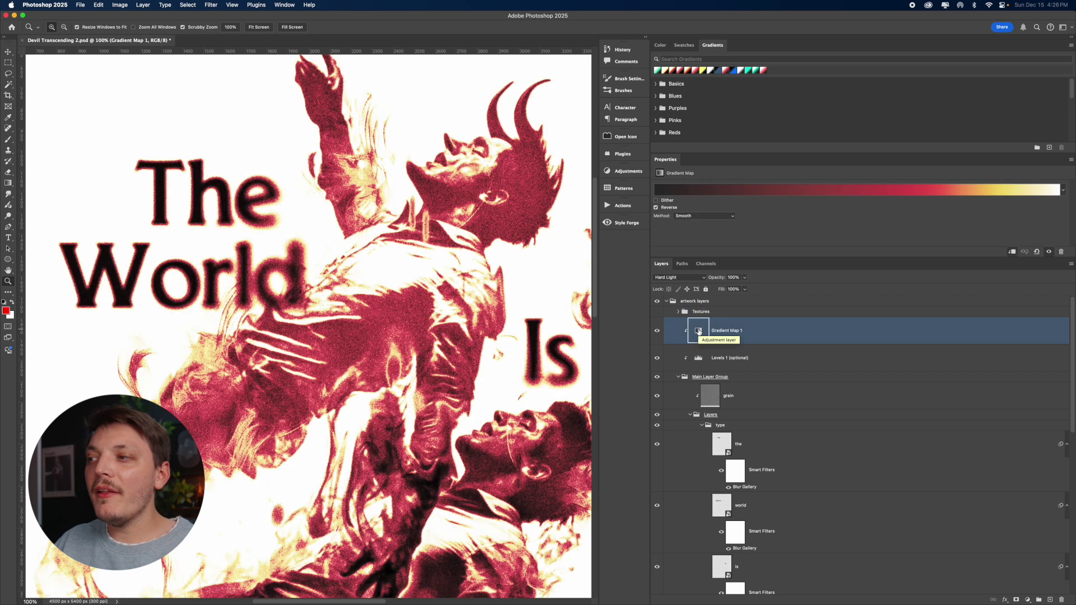
pyautogui.click(710, 189)
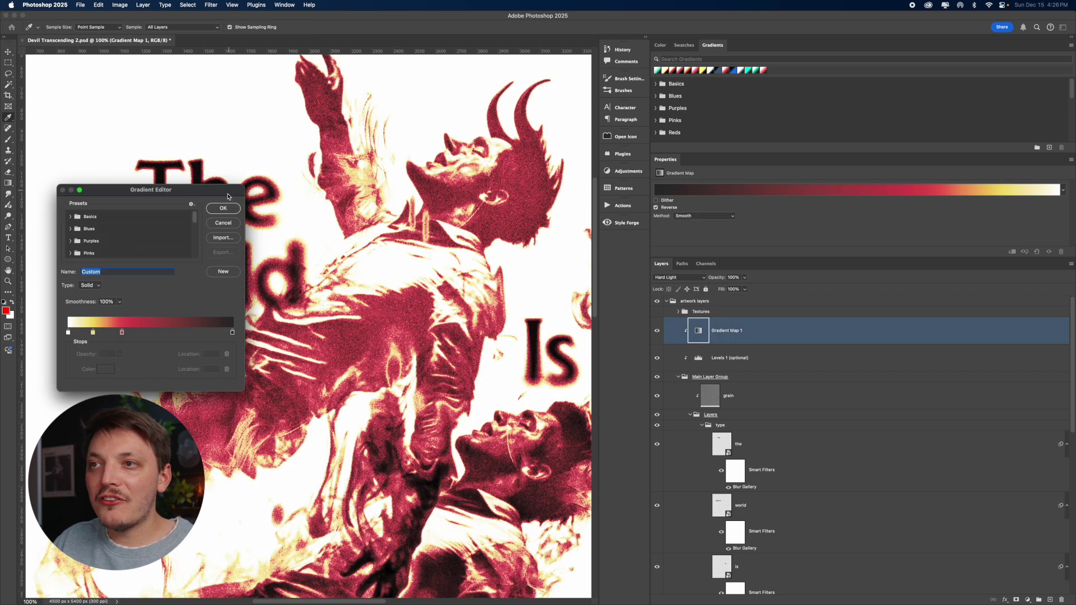
pyautogui.moveTo(228, 196); pyautogui.dragTo(351, 101)
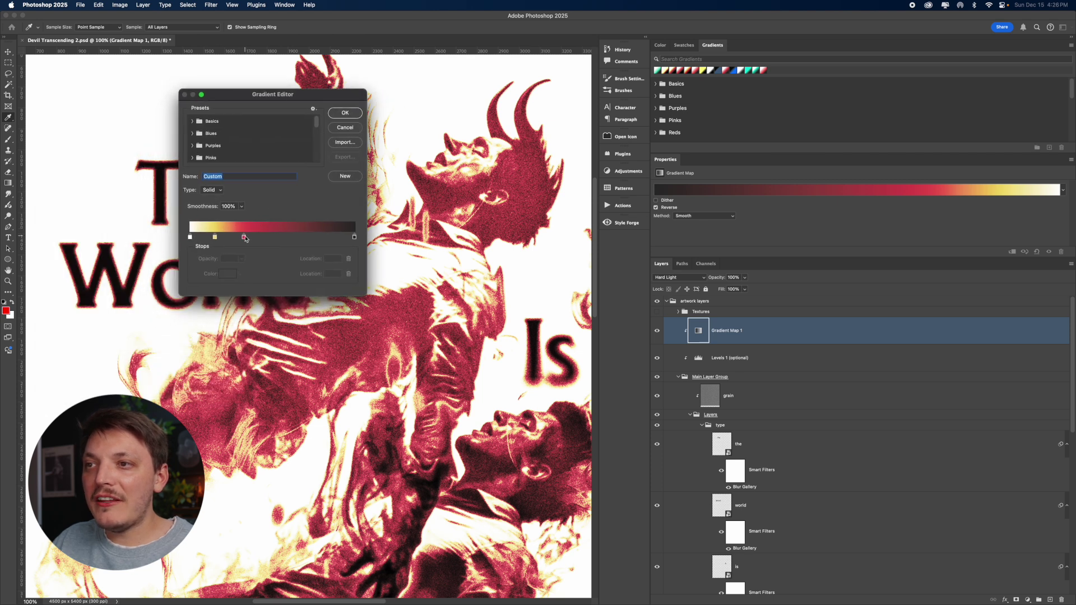
pyautogui.moveTo(245, 238)
pyautogui.mouseDown()
pyautogui.moveTo(294, 238)
pyautogui.moveTo(238, 238)
pyautogui.mouseUp()
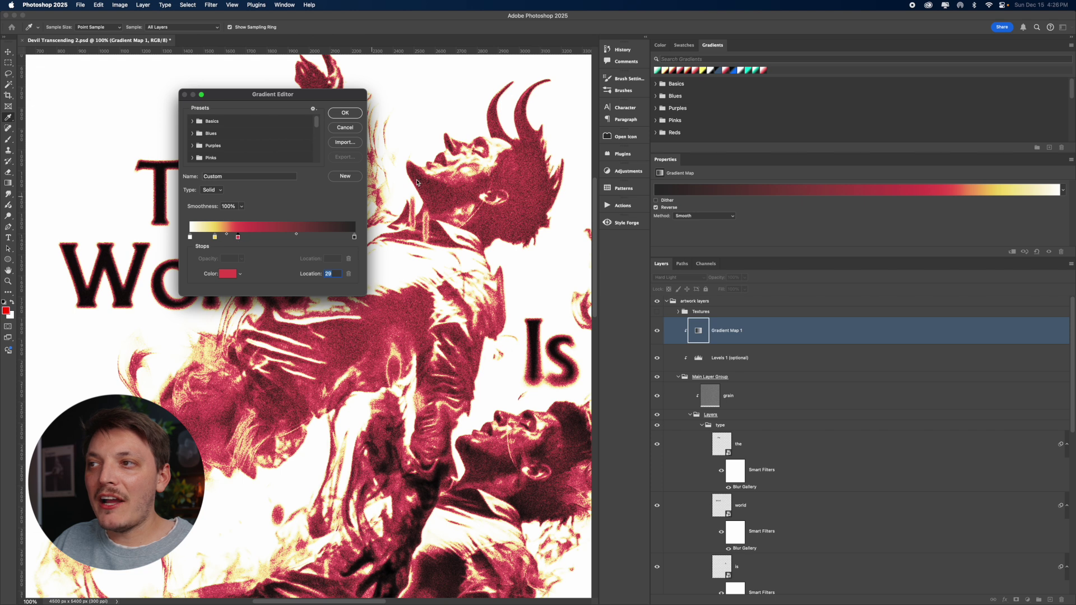
pyautogui.press('Return')
pyautogui.press('z')
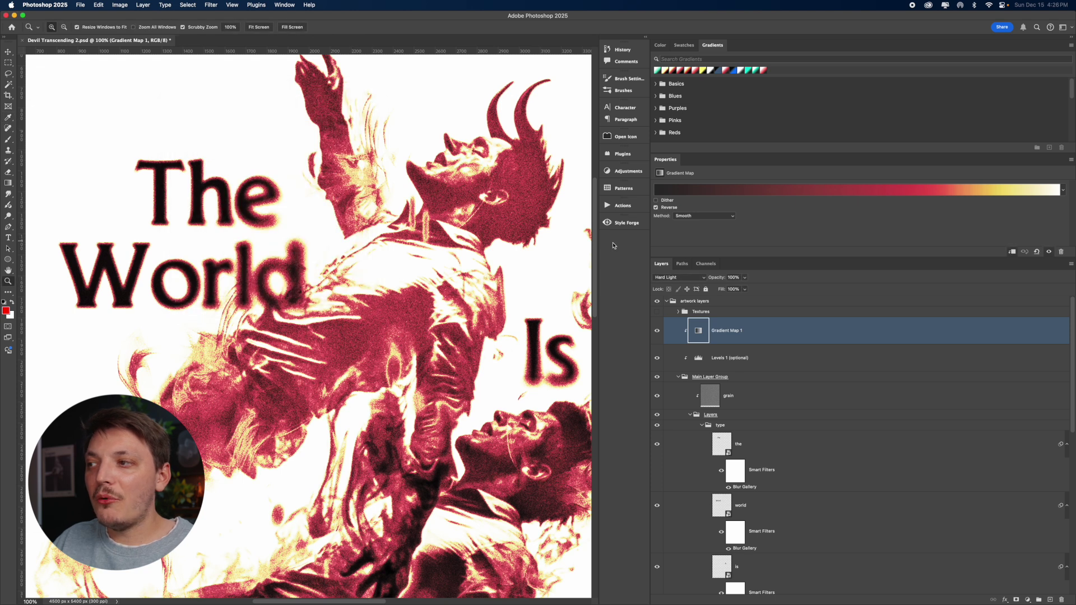
pyautogui.click(677, 377)
pyautogui.click(701, 383)
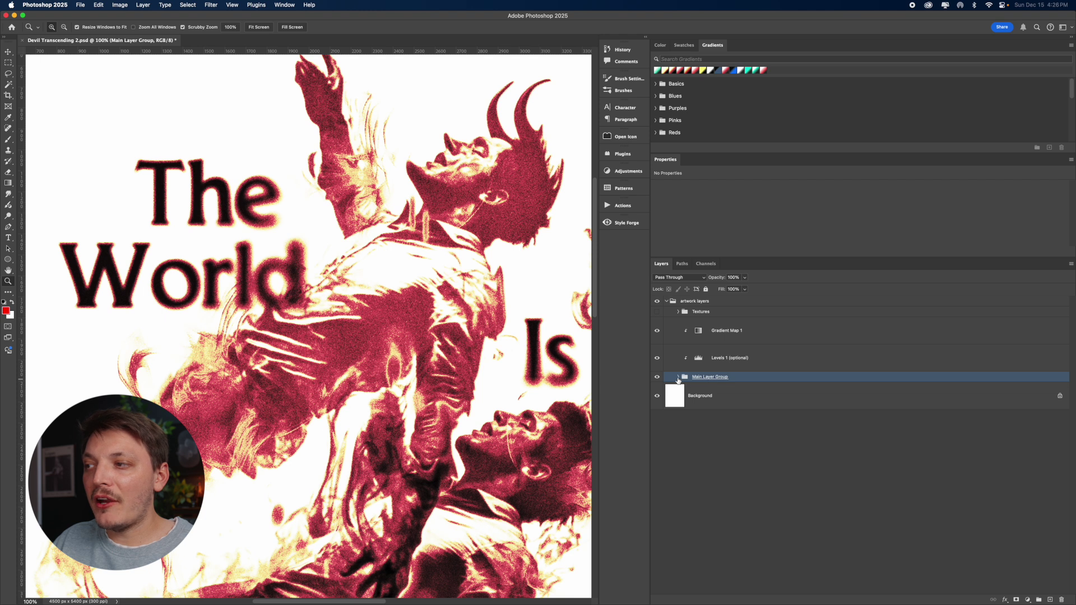
# - Try the Levels 1 (optional) black-point and midtone sliders, then revert to 0, 1.00, 255
pyautogui.click(678, 377)
pyautogui.click(723, 341)
pyautogui.click(710, 366)
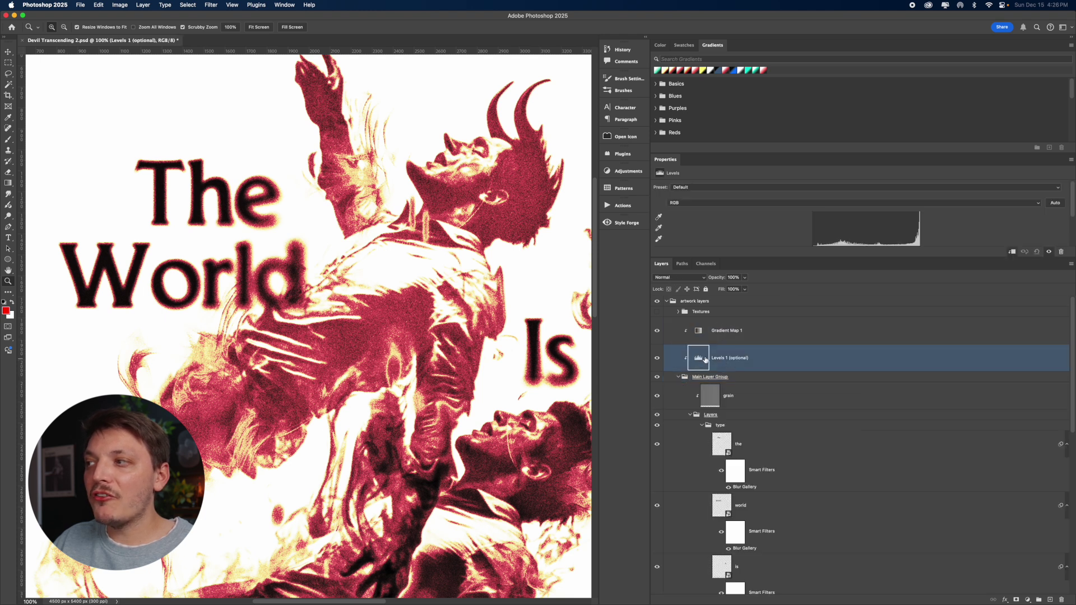
pyautogui.moveTo(817, 260); pyautogui.dragTo(820, 328)
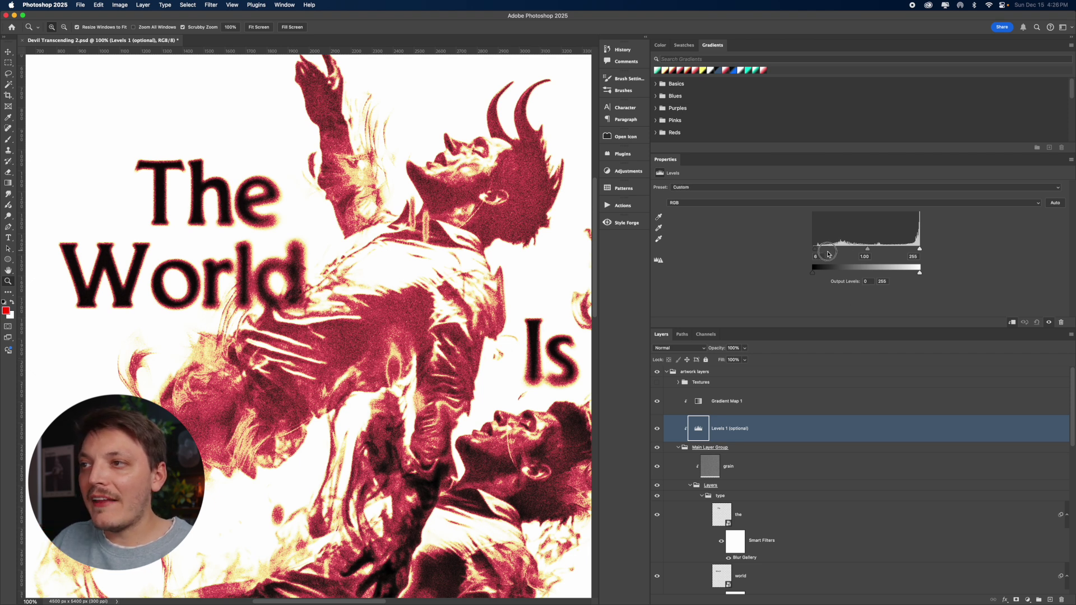
pyautogui.moveTo(813, 248)
pyautogui.mouseDown()
pyautogui.moveTo(885, 254)
pyautogui.moveTo(796, 250)
pyautogui.mouseUp()
pyautogui.moveTo(867, 251)
pyautogui.mouseDown()
pyautogui.moveTo(840, 250)
pyautogui.moveTo(919, 251)
pyautogui.moveTo(880, 251)
pyautogui.mouseUp()
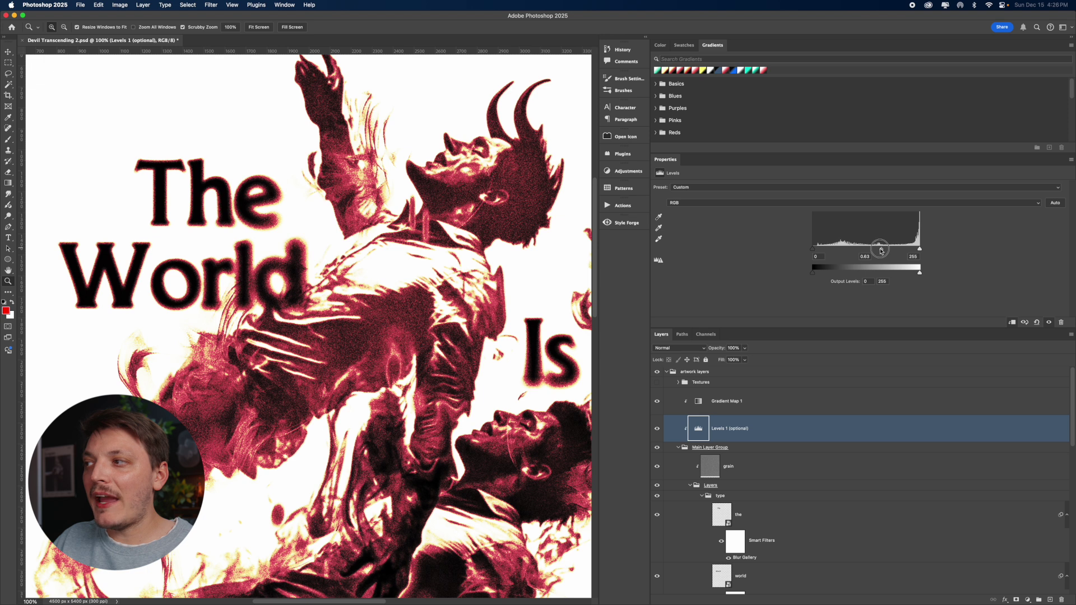
pyautogui.hotkey('ctrl', 'z')
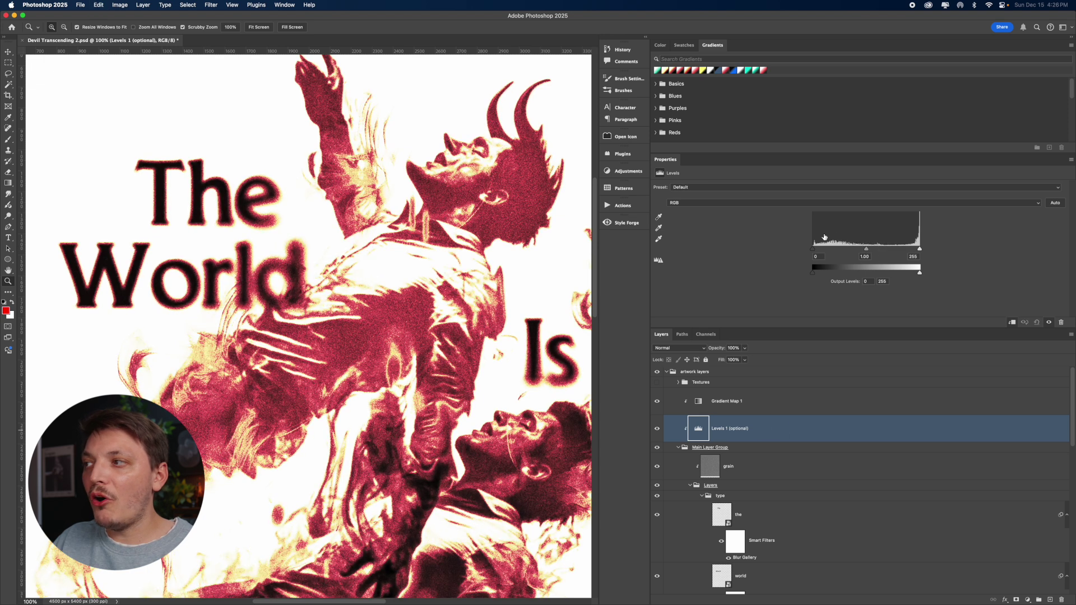
pyautogui.scroll(-2, 757, 428)
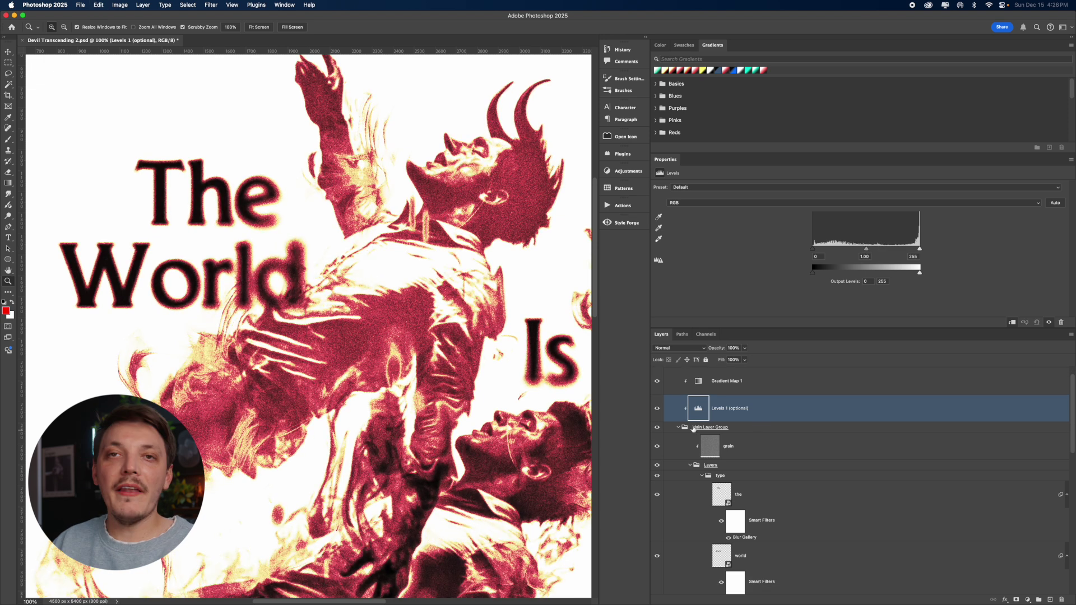
pyautogui.scroll(-2, 745, 442)
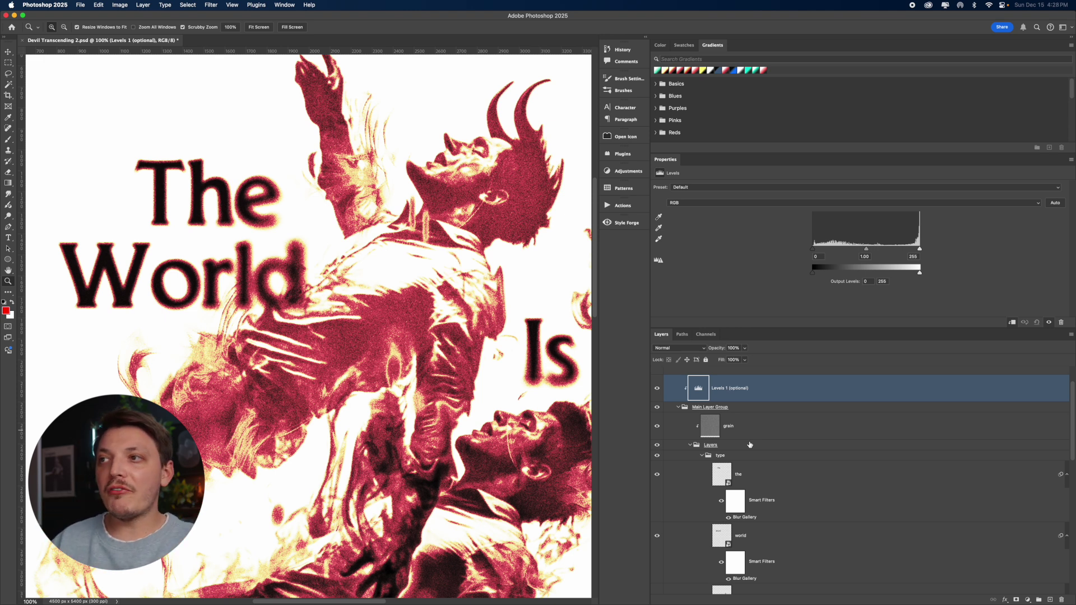
# - Add a new layer above grain and set up a white brush at 15% flow
pyautogui.scroll(-1, 377, 271)
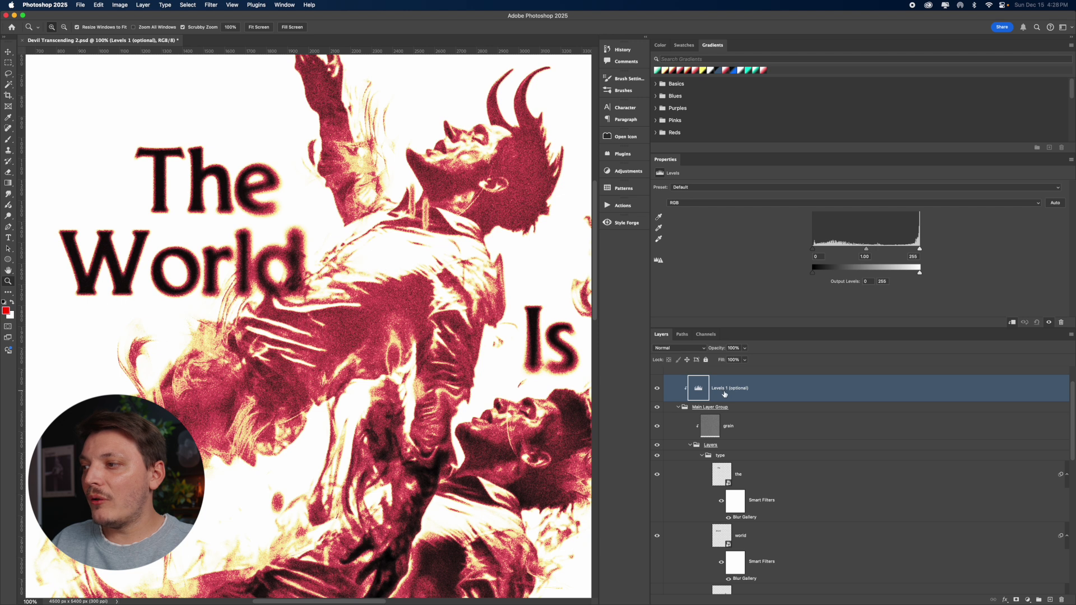
pyautogui.click(743, 426)
pyautogui.scroll(3, 743, 427)
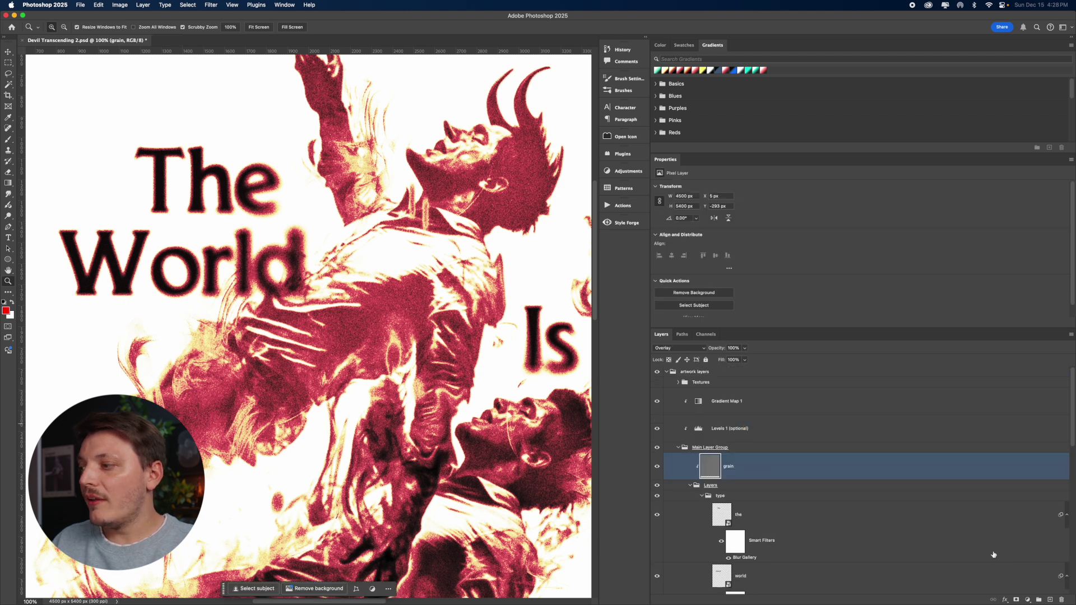
pyautogui.click(1050, 600)
pyautogui.press('b')
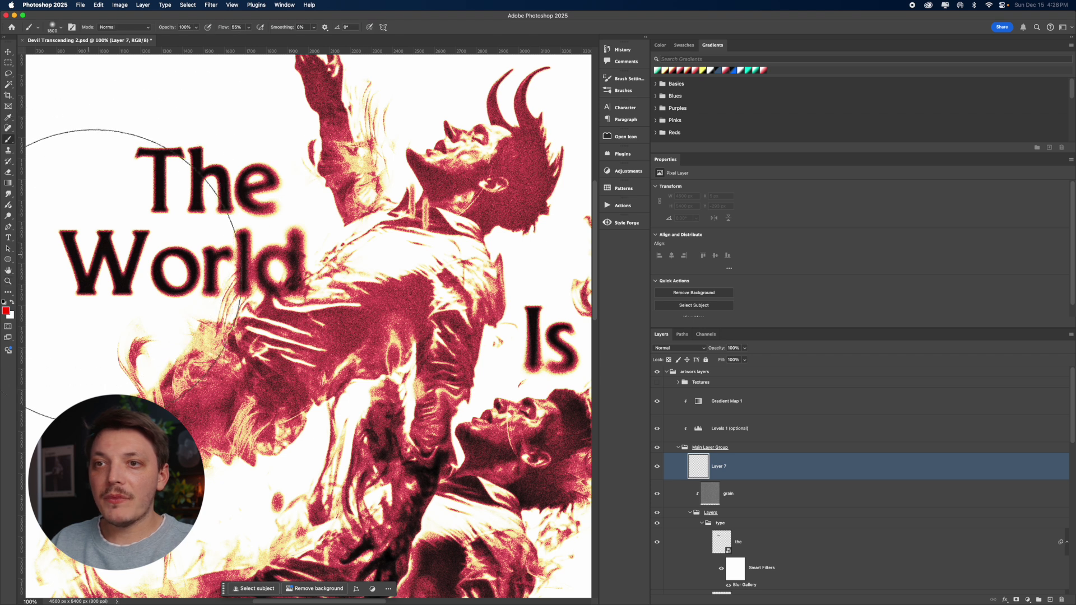
pyautogui.press('x')
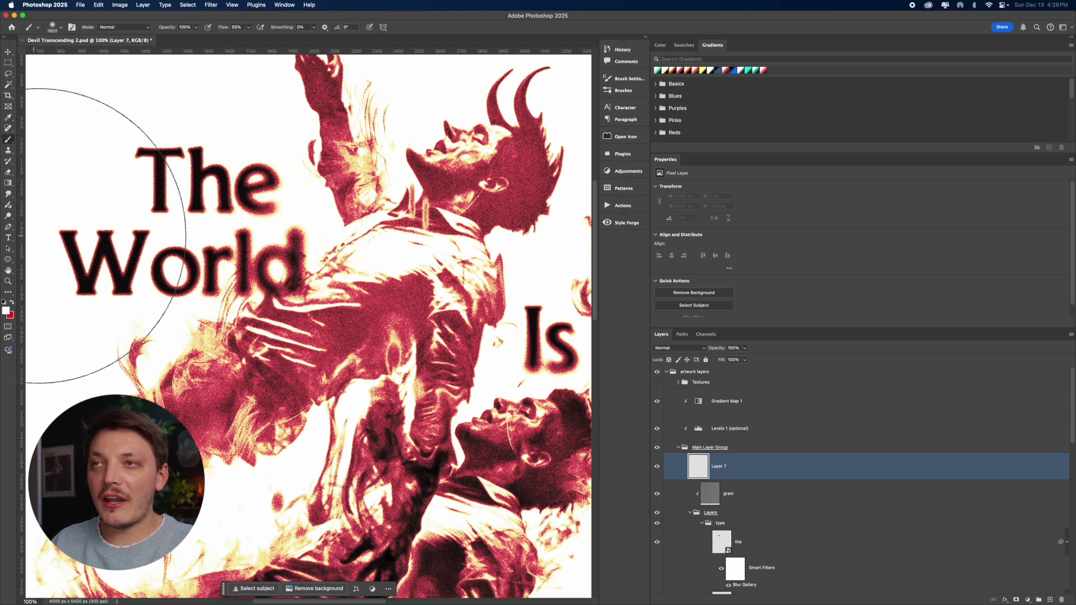
pyautogui.moveTo(249, 27); pyautogui.dragTo(235, 39)
# - Softly paint white over 'The' on the new layer, undoing the stroke over the raised arm
pyautogui.scroll(3, 372, 168)
pyautogui.moveTo(372, 168)
pyautogui.mouseDown()
pyautogui.moveTo(398, 162)
pyautogui.moveTo(385, 192)
pyautogui.moveTo(315, 180)
pyautogui.moveTo(281, 192)
pyautogui.moveTo(314, 199)
pyautogui.mouseUp()
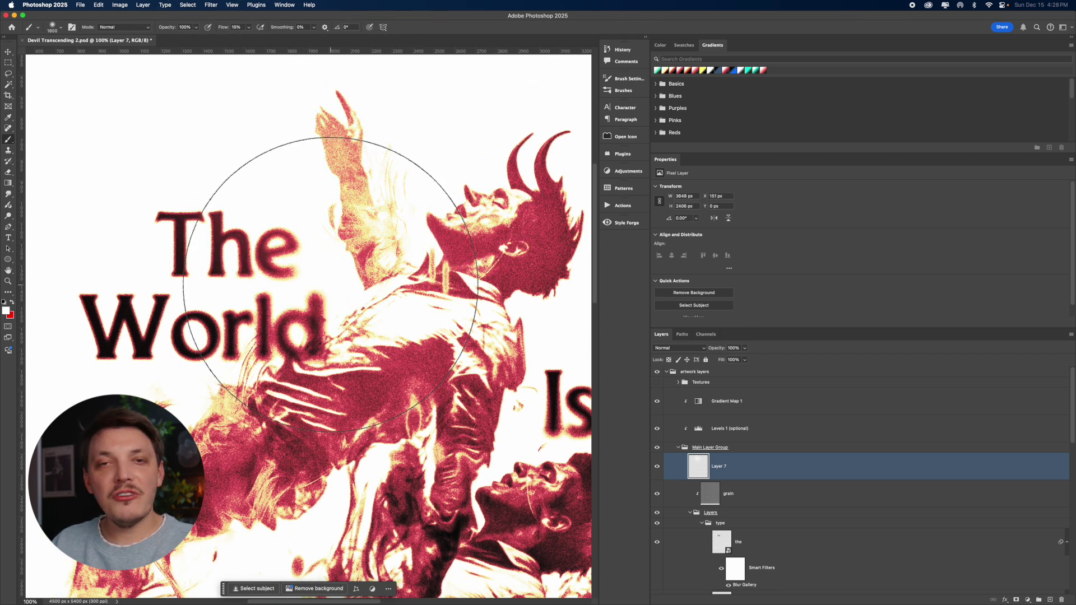
pyautogui.moveTo(307, 235)
pyautogui.mouseDown()
pyautogui.moveTo(180, 188)
pyautogui.moveTo(264, 202)
pyautogui.mouseUp()
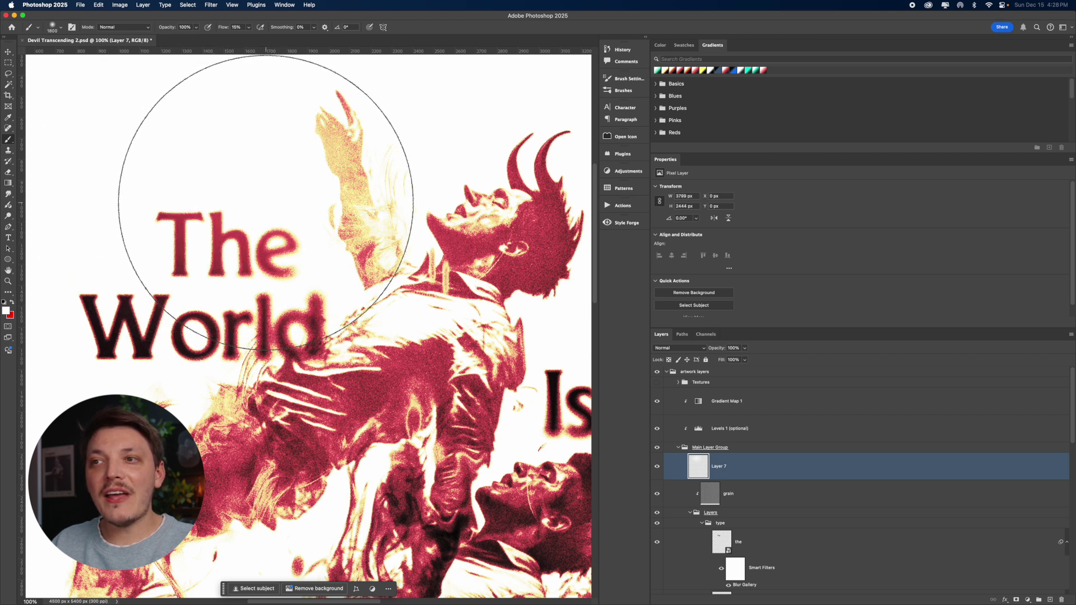
pyautogui.moveTo(360, 180); pyautogui.dragTo(419, 125)
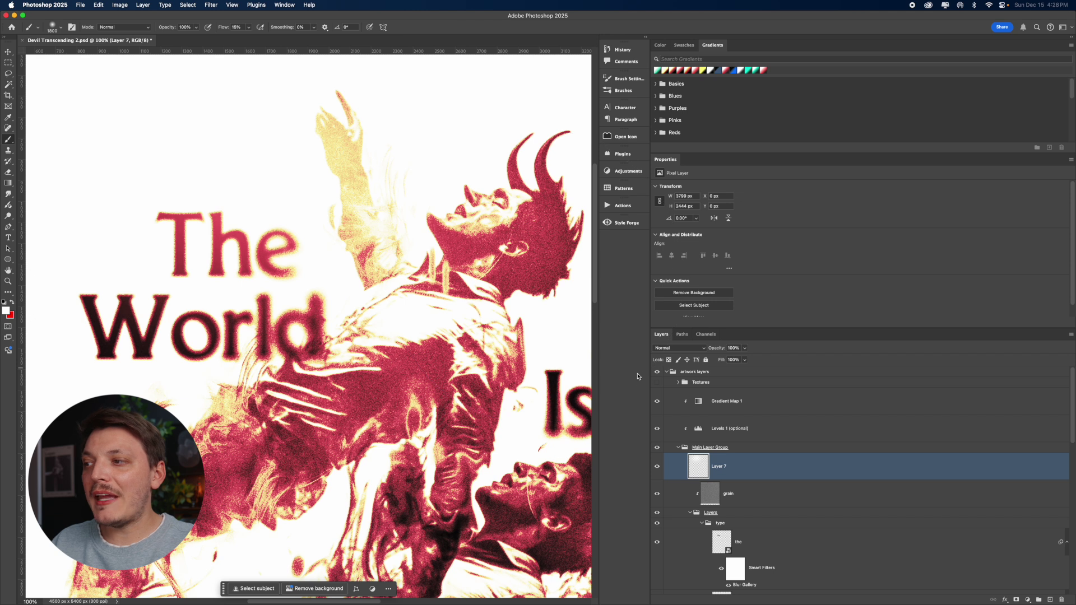
pyautogui.press('super+z')
pyautogui.click(683, 400)
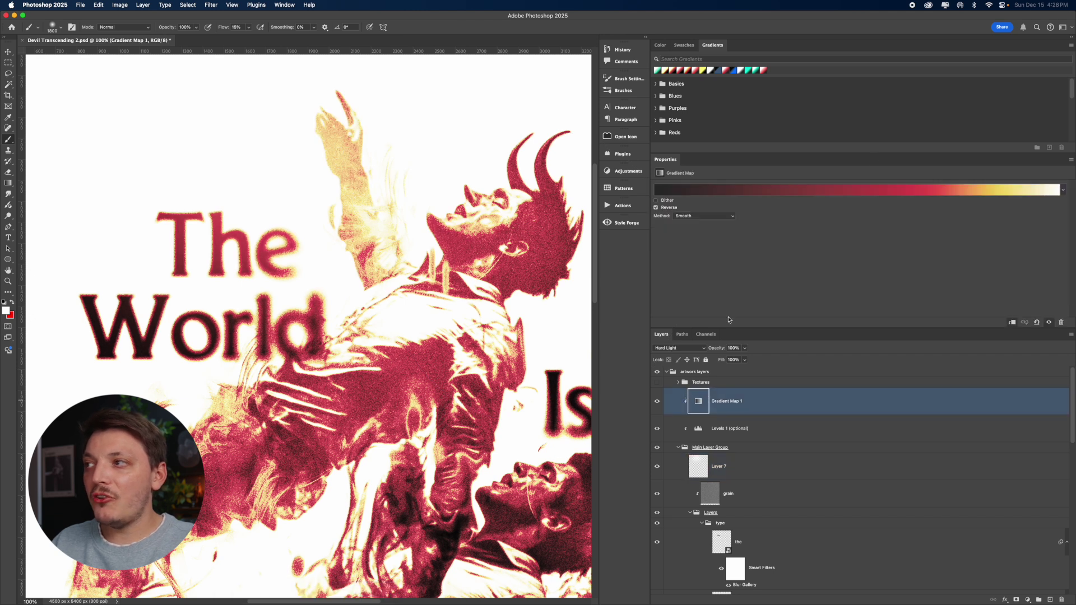
# - Close the gradient editor without changes and toggle the gradient map's Reverse off and back on
pyautogui.click(776, 193)
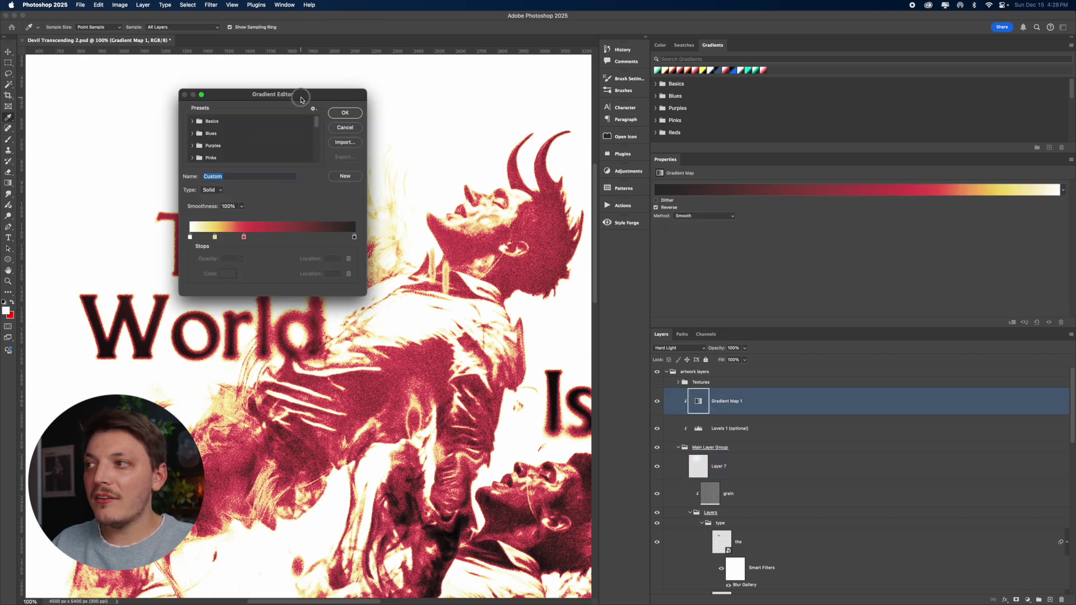
pyautogui.moveTo(300, 95); pyautogui.dragTo(395, 113)
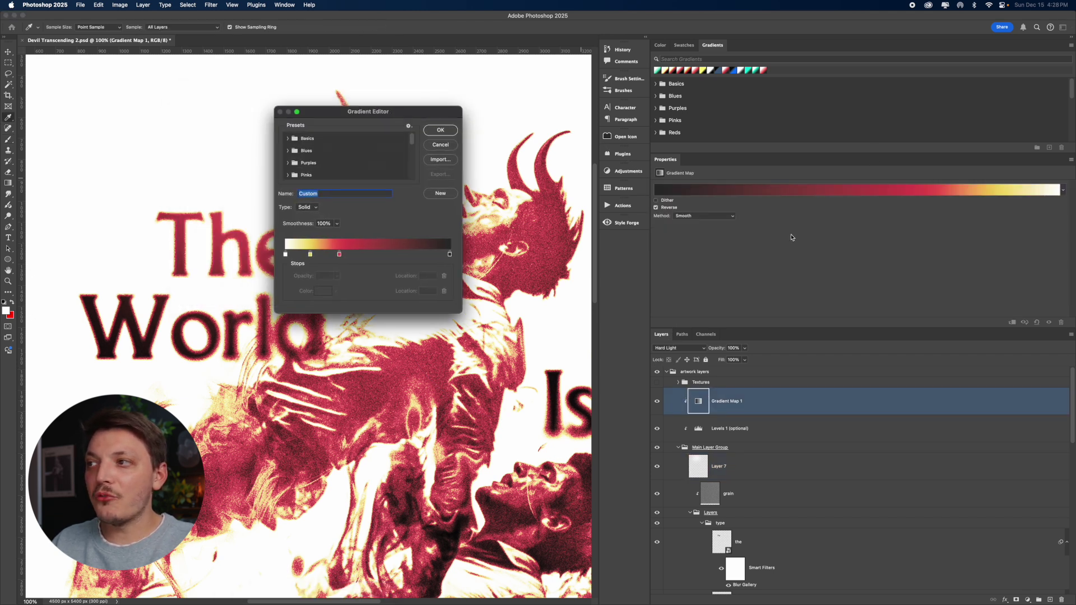
pyautogui.click(440, 144)
pyautogui.click(656, 208)
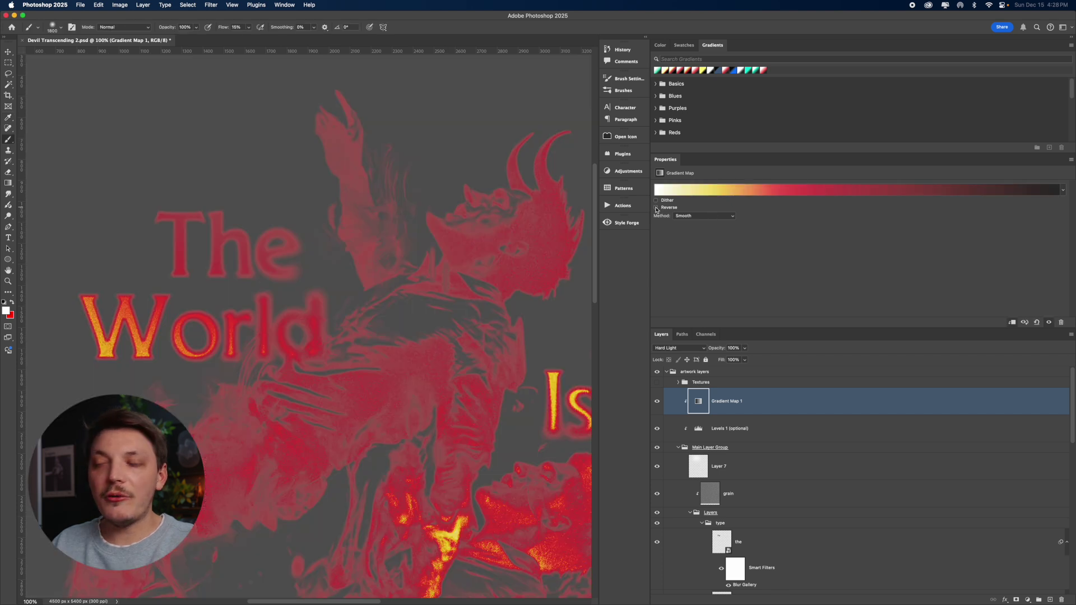
pyautogui.click(656, 208)
# - Try a bright cyan on the red gradient stop, cancel it, and zoom out to the whole poster
pyautogui.click(679, 189)
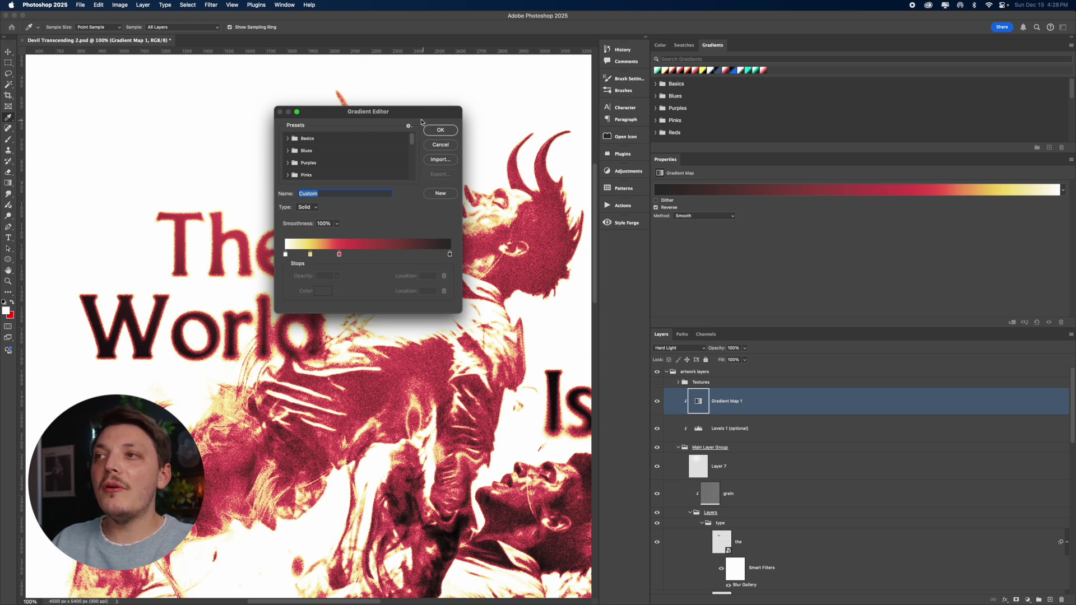
pyautogui.moveTo(420, 115); pyautogui.dragTo(188, 73)
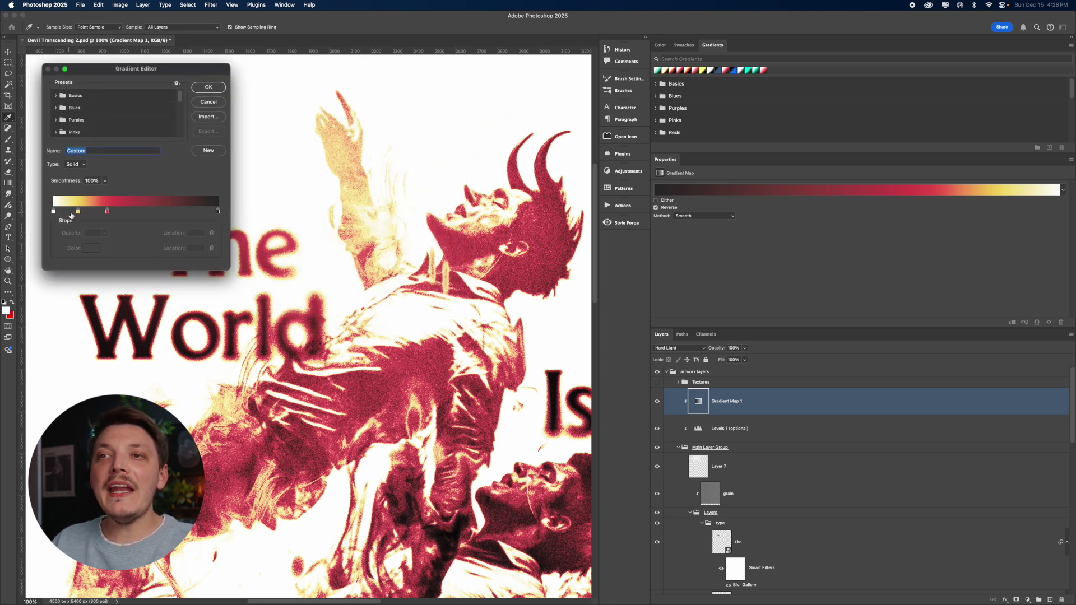
pyautogui.doubleClick(107, 212)
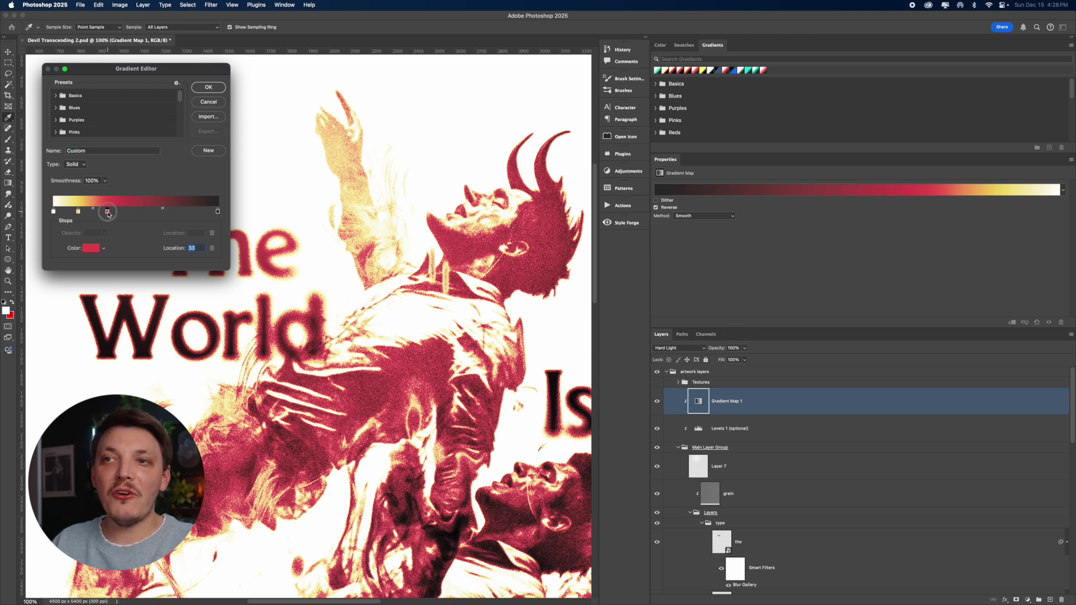
pyautogui.write('50cae4')
pyautogui.moveTo(454, 339); pyautogui.dragTo(514, 289)
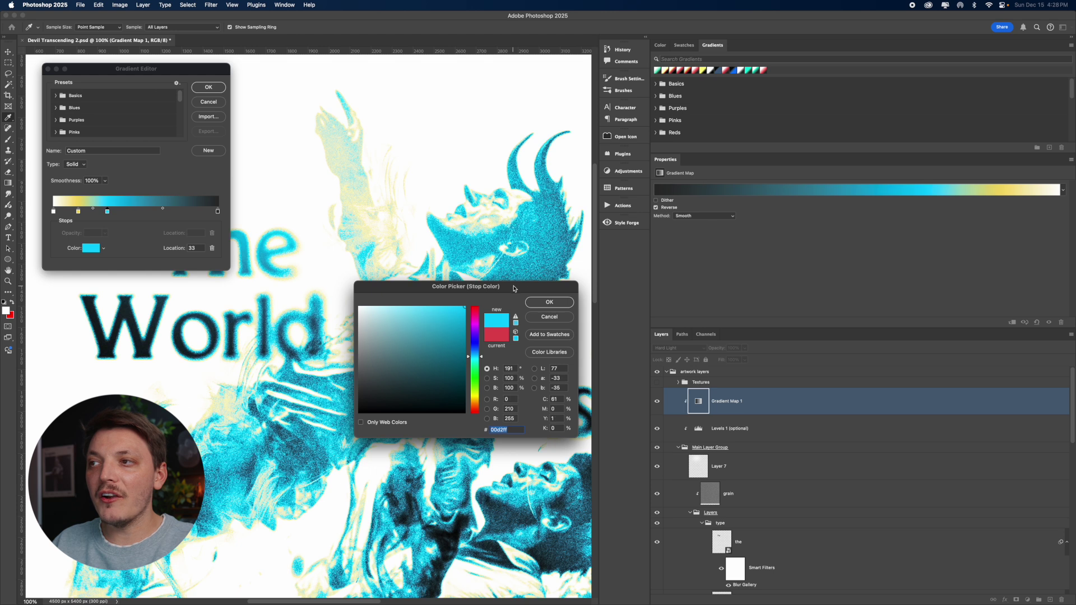
pyautogui.click(552, 319)
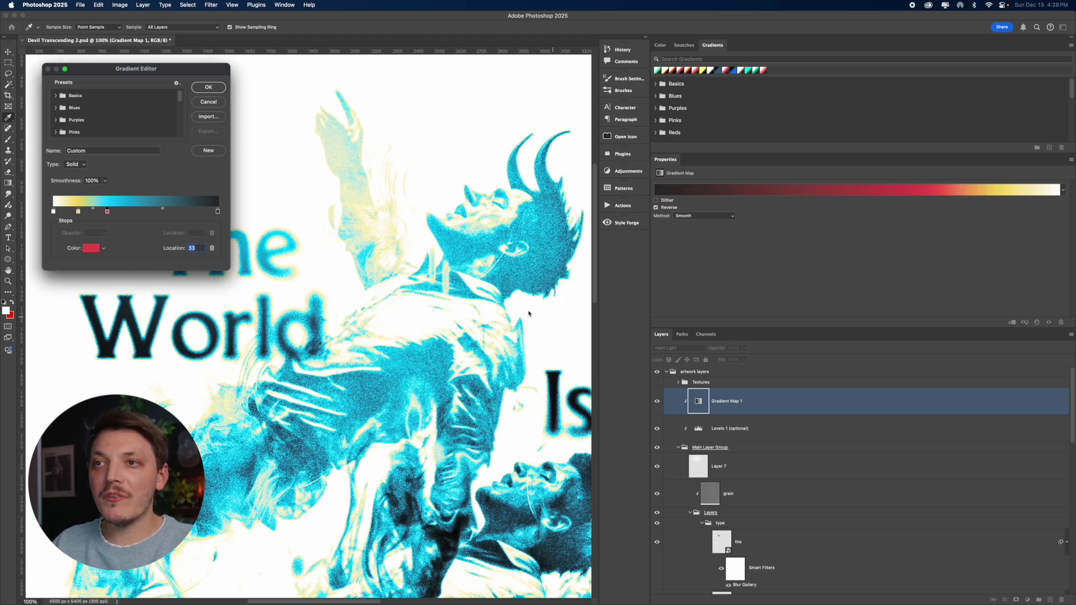
pyautogui.click(219, 106)
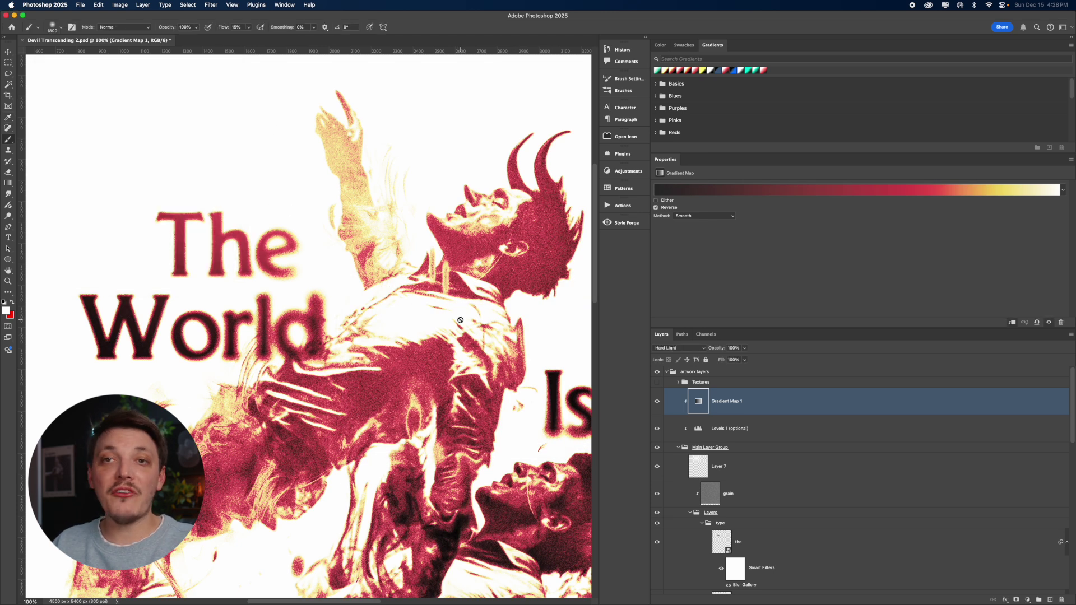
pyautogui.press('z')
pyautogui.keyDown('alt'); pyautogui.click(429, 303); pyautogui.keyUp('alt')
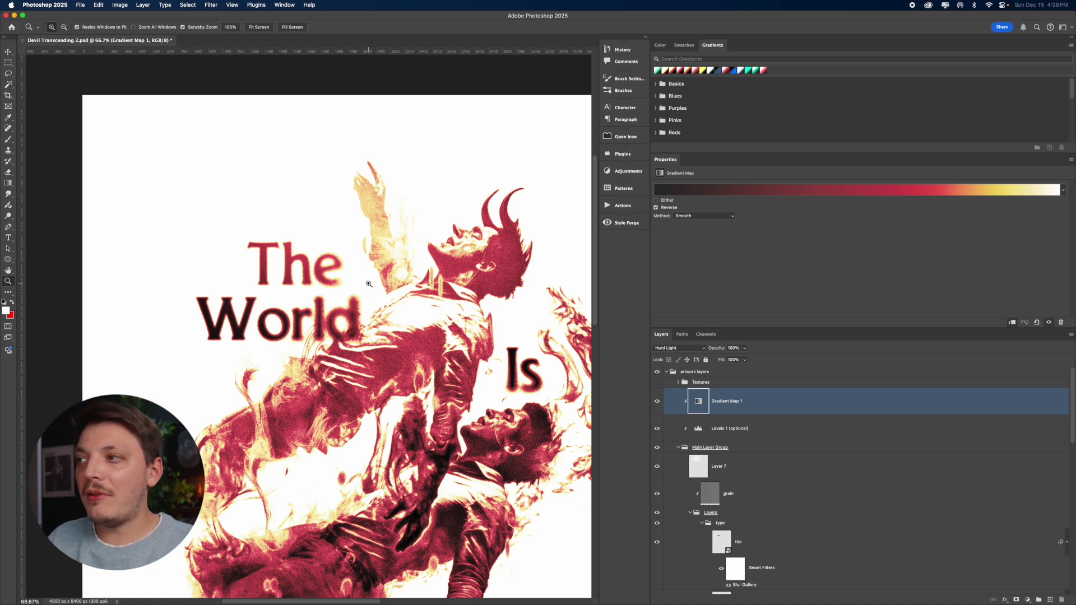
# - Select Layer 7, restoring it after an accidental delete
pyautogui.click(762, 468)
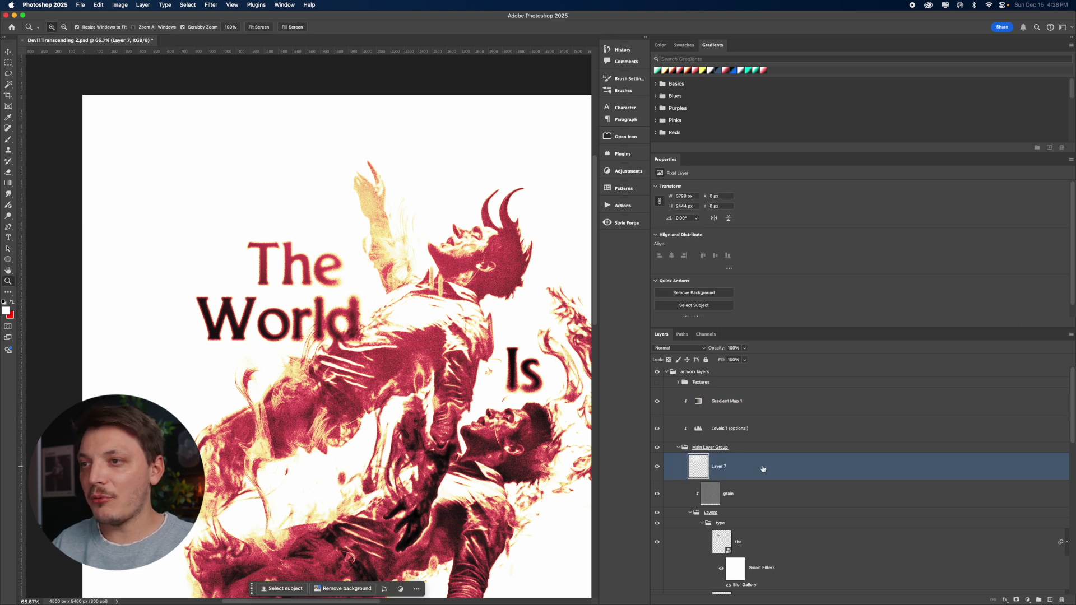
pyautogui.press('Delete')
pyautogui.scroll(-10, 336, 325)
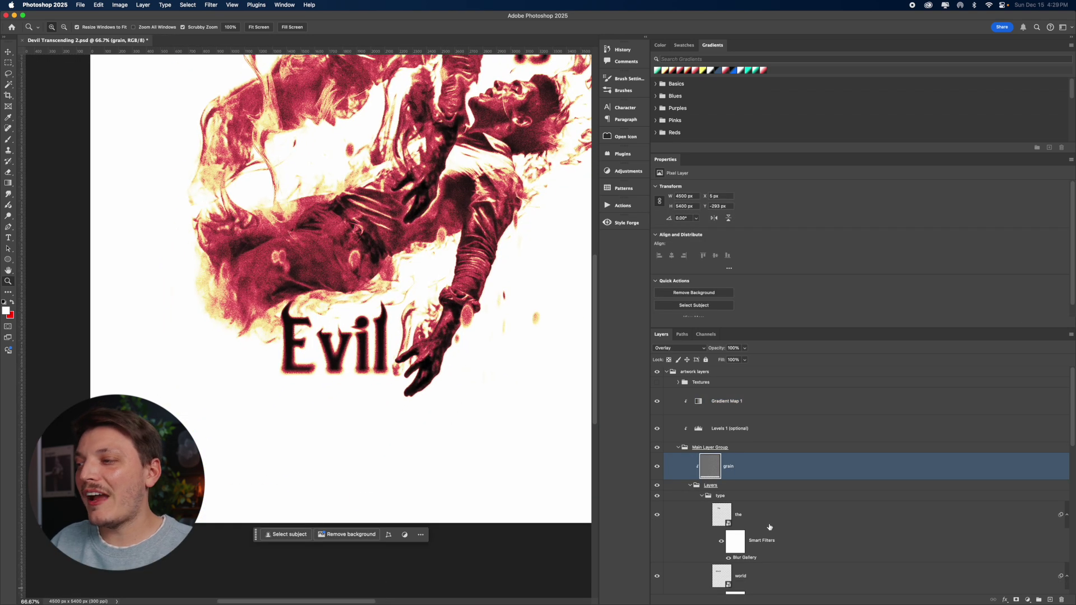
pyautogui.press('super+z')
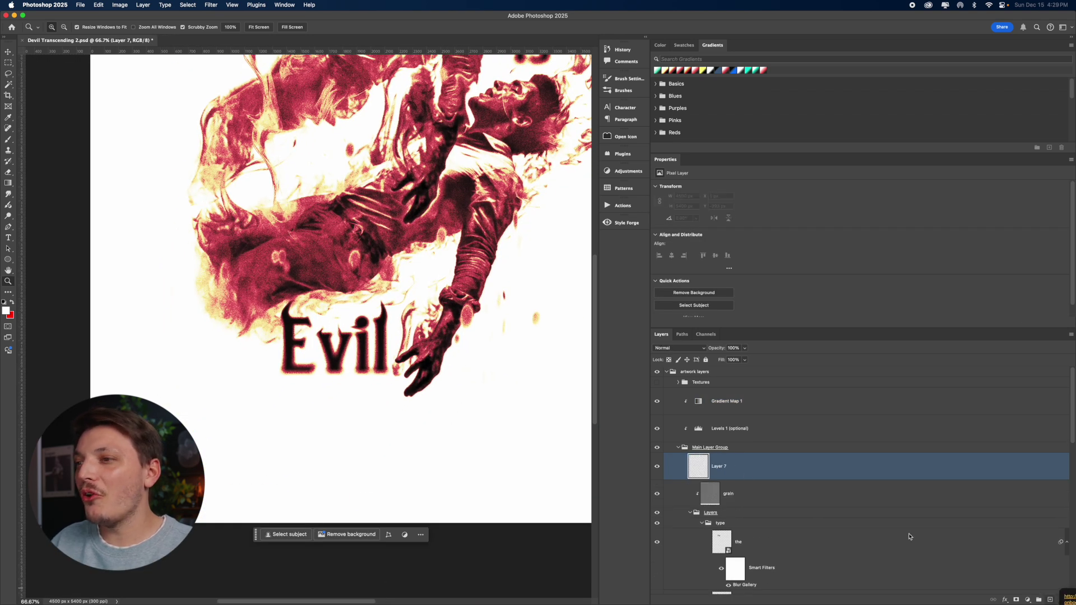
# - Paint soft white over 'Evil', the lower flames and around 'The World'
pyautogui.press('b')
pyautogui.moveTo(359, 347)
pyautogui.mouseDown()
pyautogui.moveTo(260, 396)
pyautogui.moveTo(385, 516)
pyautogui.mouseUp()
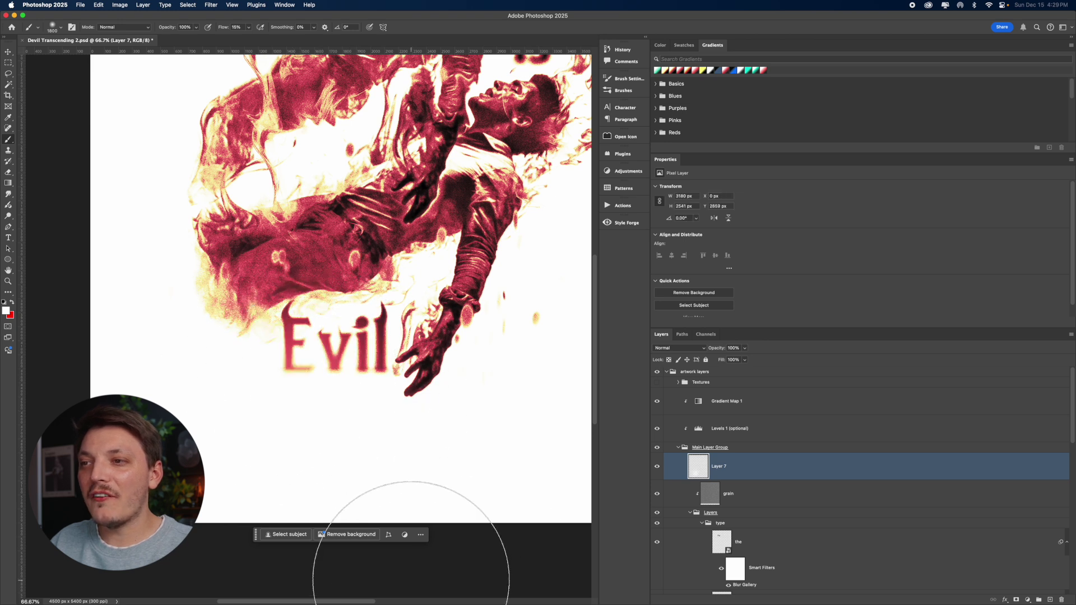
pyautogui.scroll(10, 411, 302)
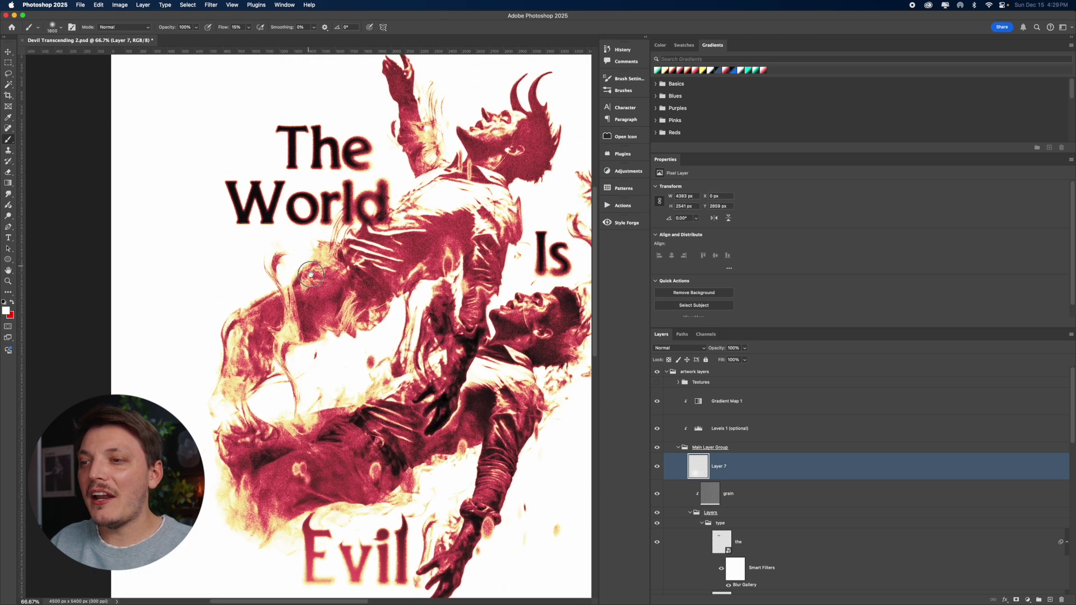
pyautogui.moveTo(224, 244); pyautogui.dragTo(336, 185)
pyautogui.press('z')
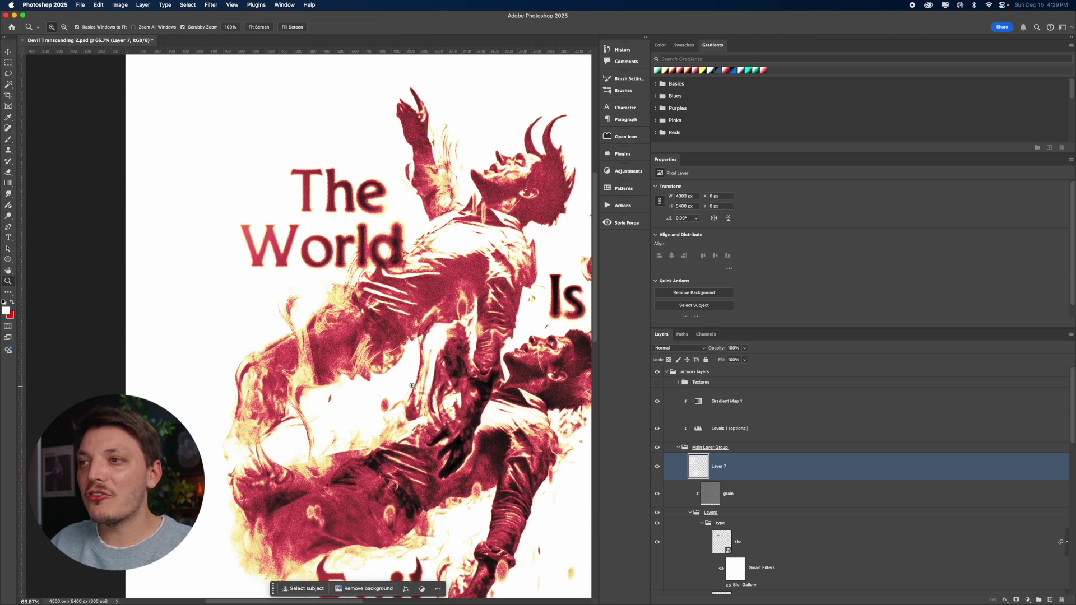
pyautogui.press('super+minus')
pyautogui.press('super+minus')
pyautogui.moveTo(399, 328); pyautogui.dragTo(427, 293)
pyautogui.click(431, 269)
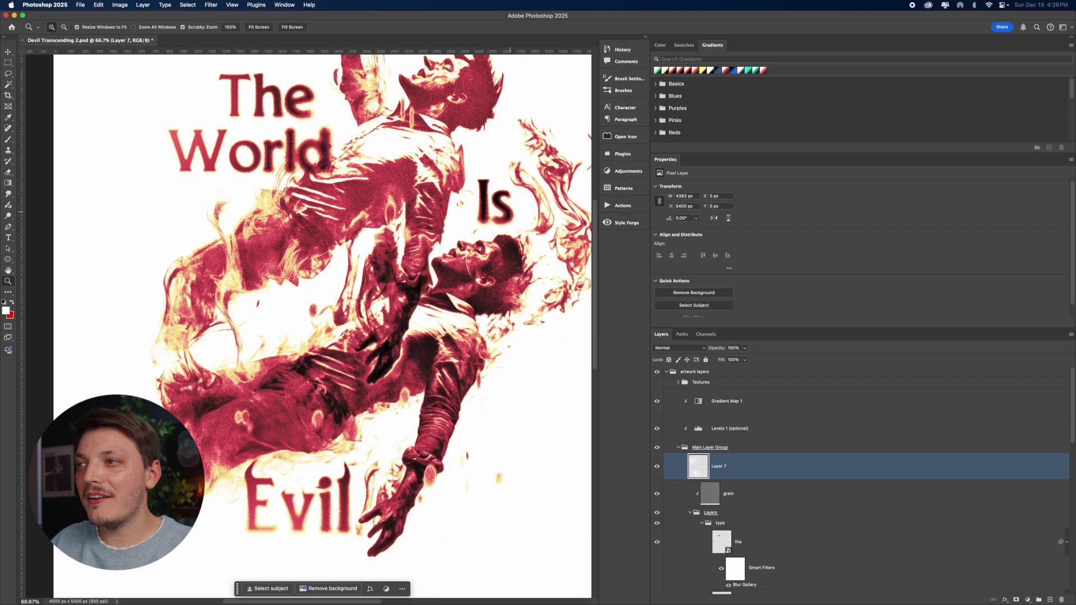
# - Try lightening the right-side flames with a smaller brush, then undo that stroke
pyautogui.press('b')
pyautogui.moveTo(566, 146)
pyautogui.mouseDown()
pyautogui.moveTo(552, 180)
pyautogui.moveTo(483, 185)
pyautogui.mouseUp()
pyautogui.press('[')
pyautogui.press('[')
pyautogui.press('[')
pyautogui.press('[')
pyautogui.press('[')
pyautogui.press('[')
pyautogui.press('[')
pyautogui.press('[')
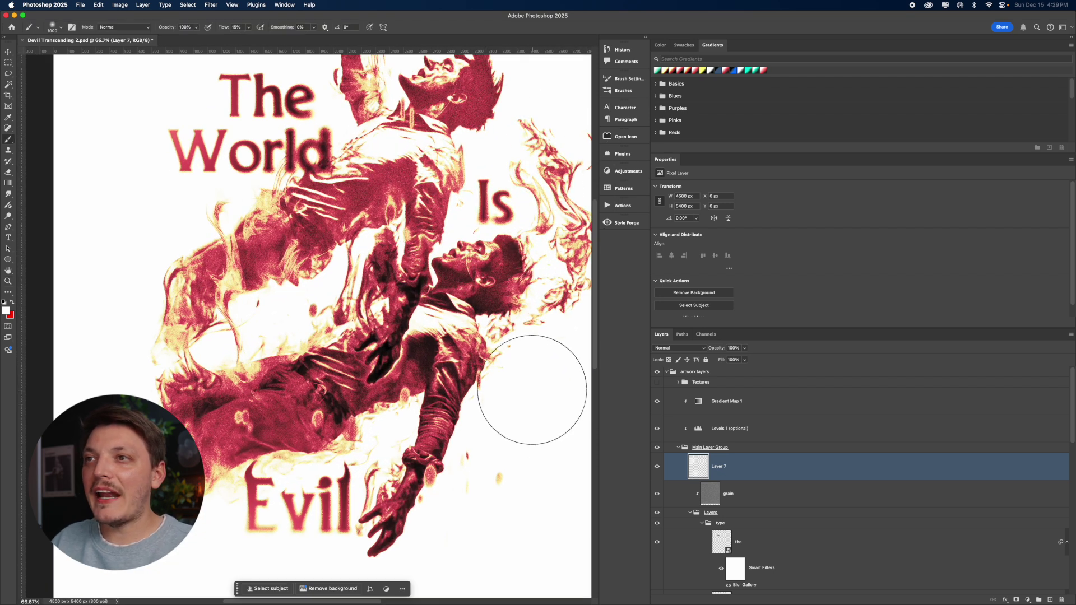
pyautogui.press('super+z')
pyautogui.press('super+z')
pyautogui.scroll(3, 408, 319)
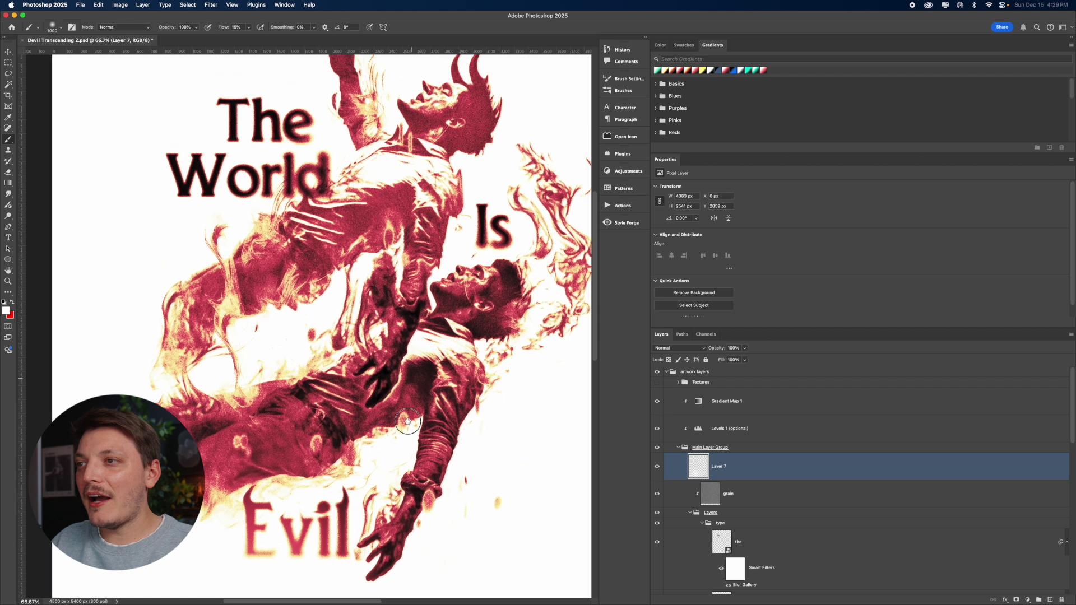
# - Zoom to 100% on the figure, compare with grain hidden and shown, and select grain
pyautogui.press('z')
pyautogui.click(287, 206)
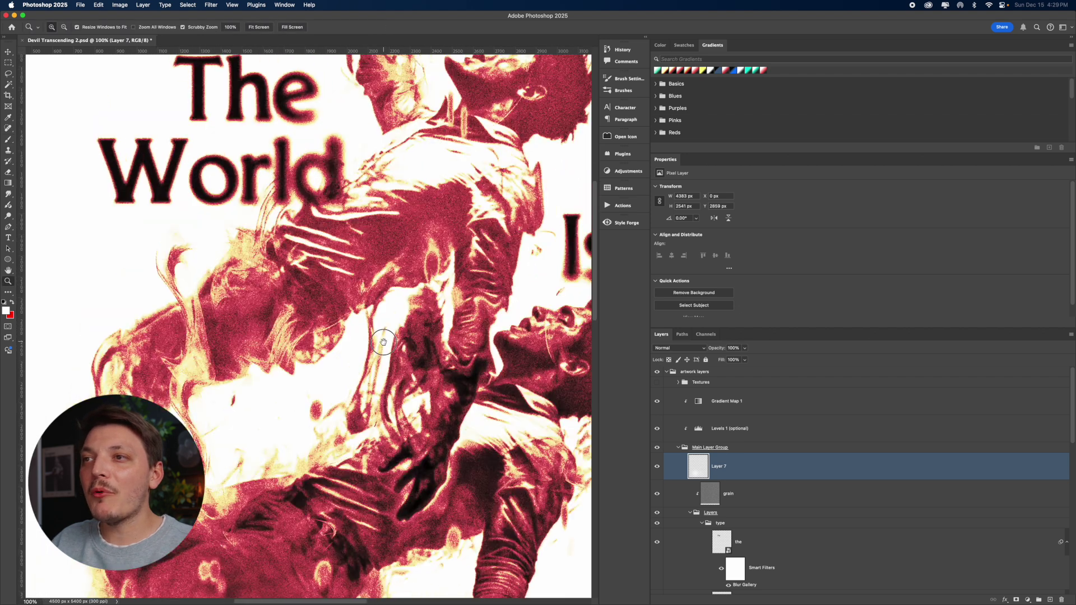
pyautogui.scroll(2, 559, 292)
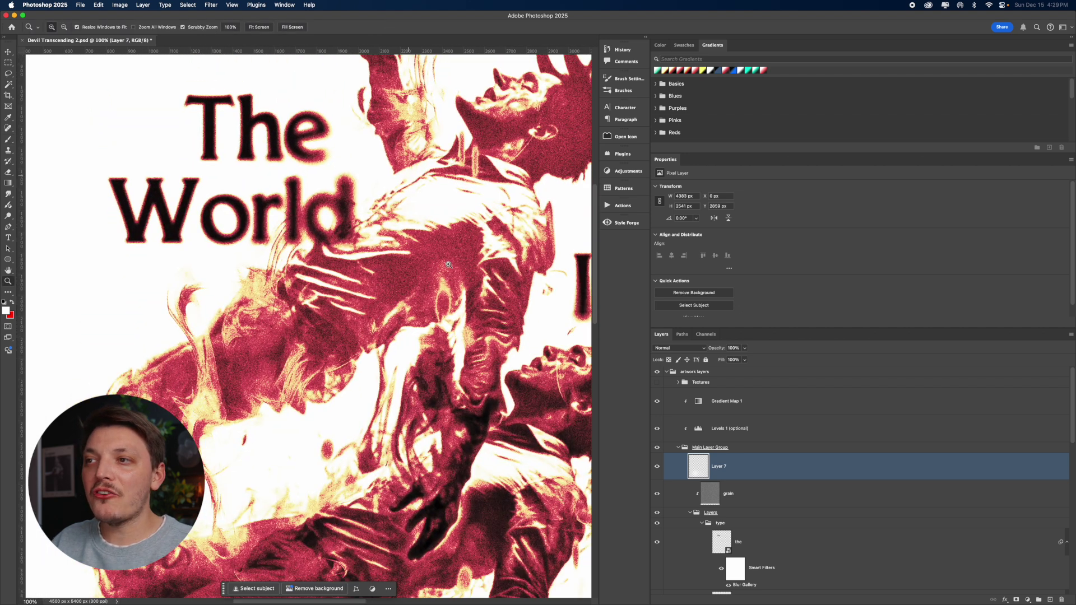
pyautogui.click(663, 495)
pyautogui.click(658, 493)
pyautogui.click(727, 503)
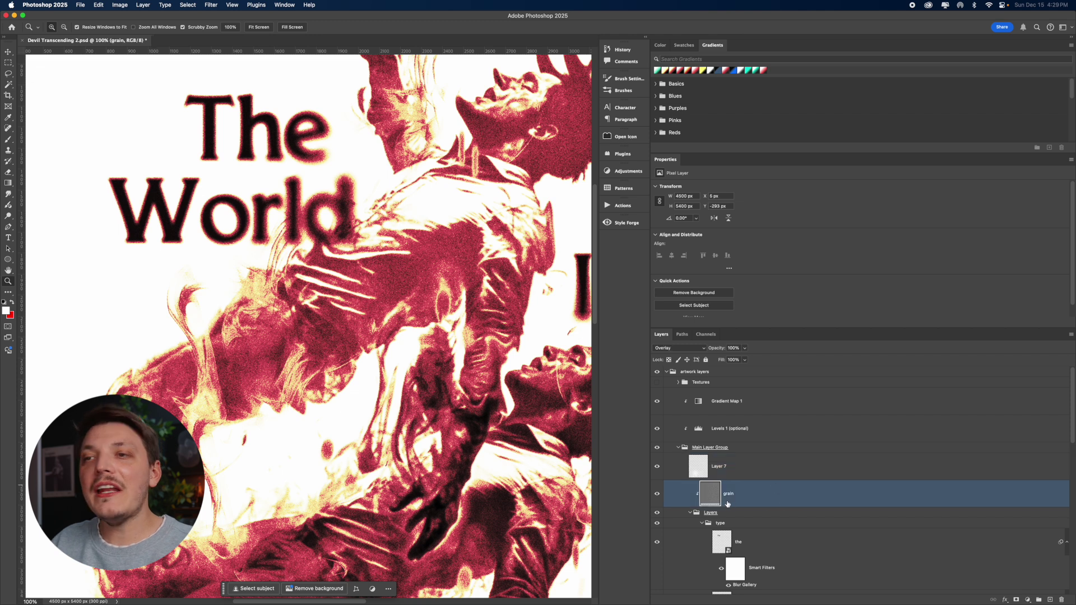
pyautogui.click(658, 385)
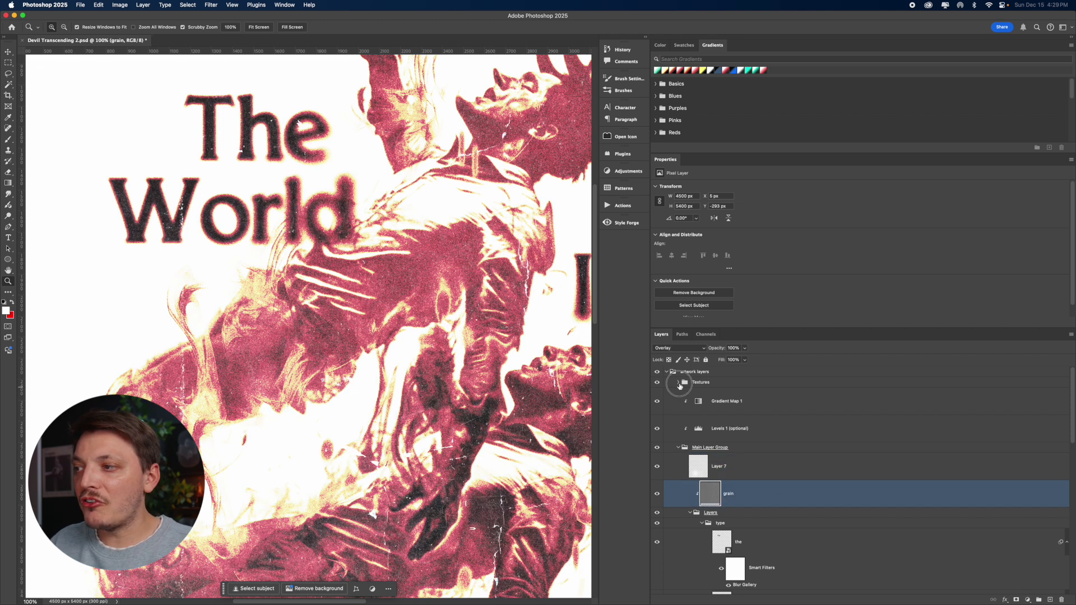
pyautogui.click(678, 384)
pyautogui.click(722, 402)
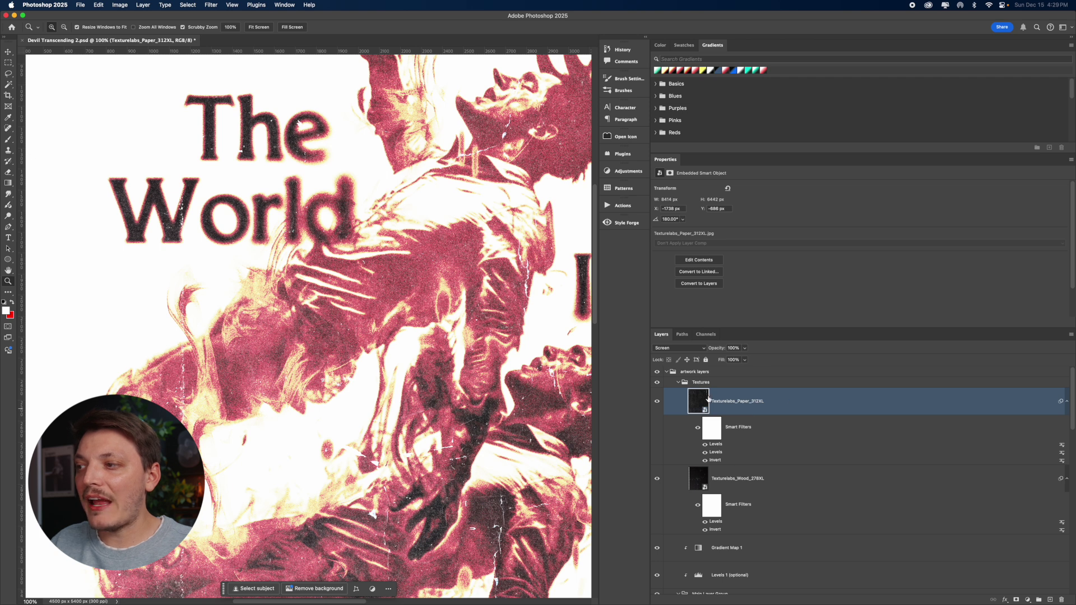
pyautogui.click(677, 382)
pyautogui.click(657, 383)
pyautogui.scroll(-5, 454, 345)
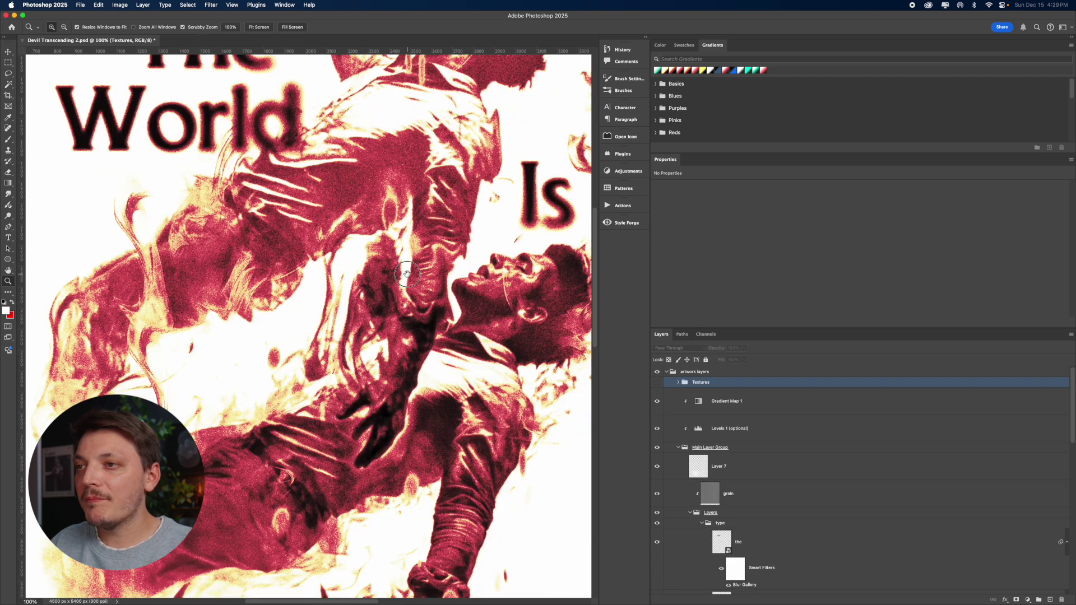
pyautogui.scroll(-2, 775, 500)
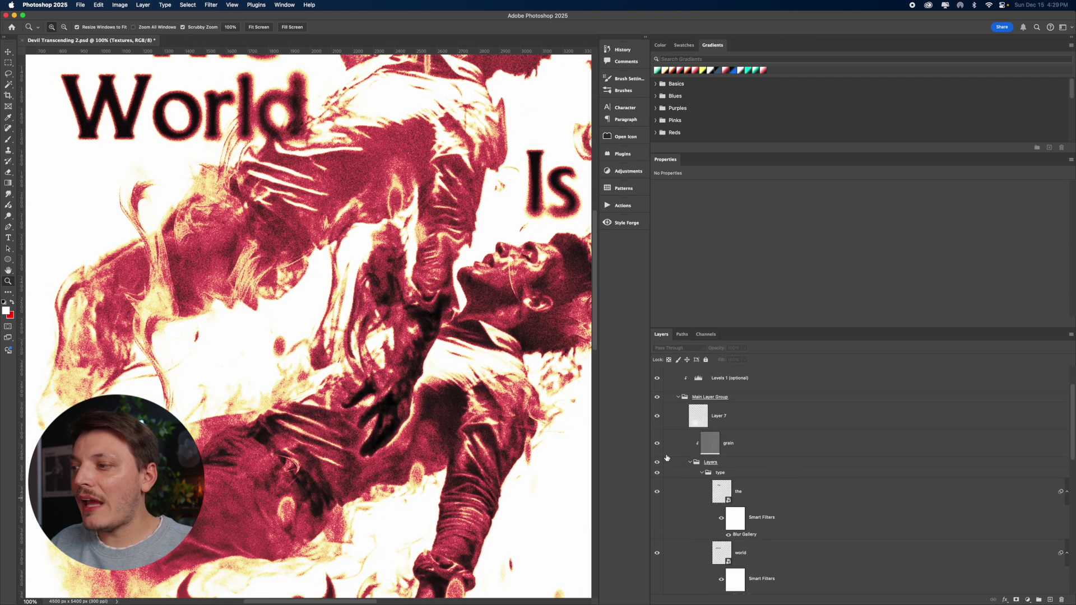
pyautogui.scroll(-1, 685, 464)
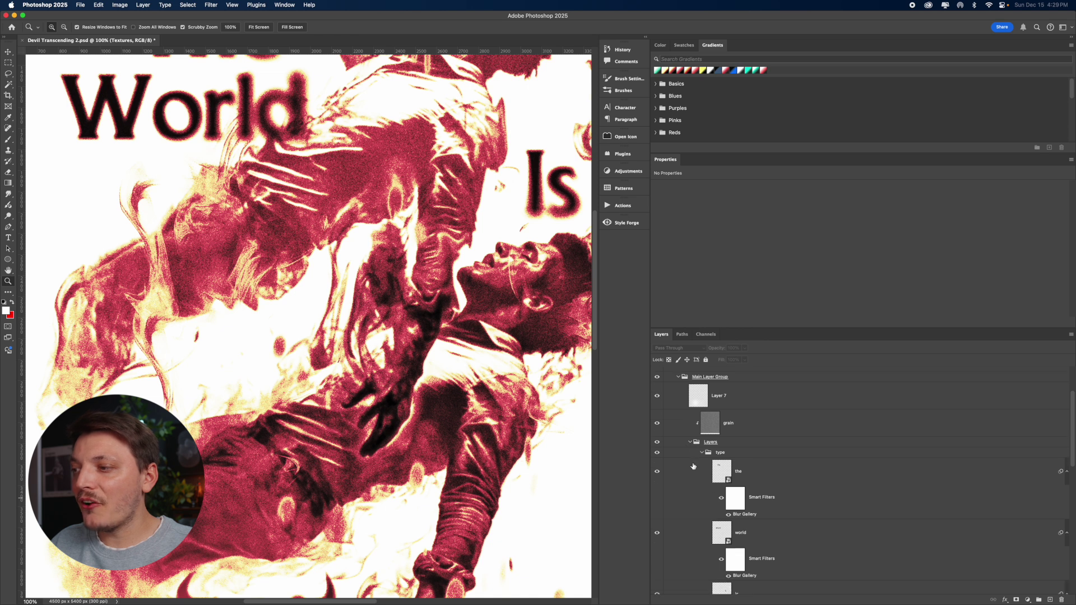
pyautogui.click(657, 452)
pyautogui.scroll(4, 253, 157)
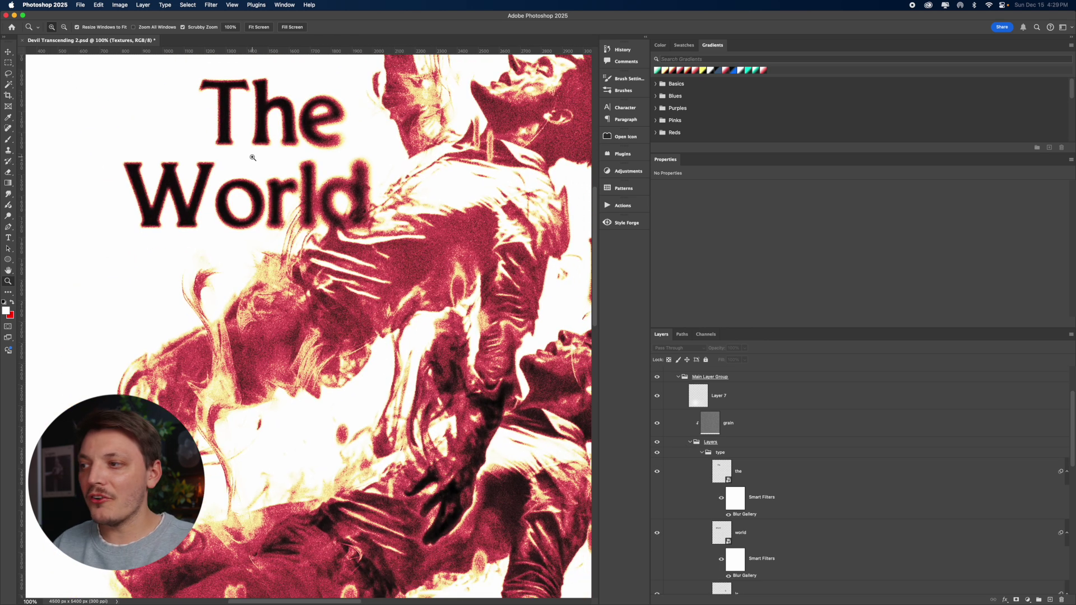
pyautogui.click(745, 454)
# - Select the 'the' text layer and toggle its visibility to compare
pyautogui.scroll(-1, 743, 455)
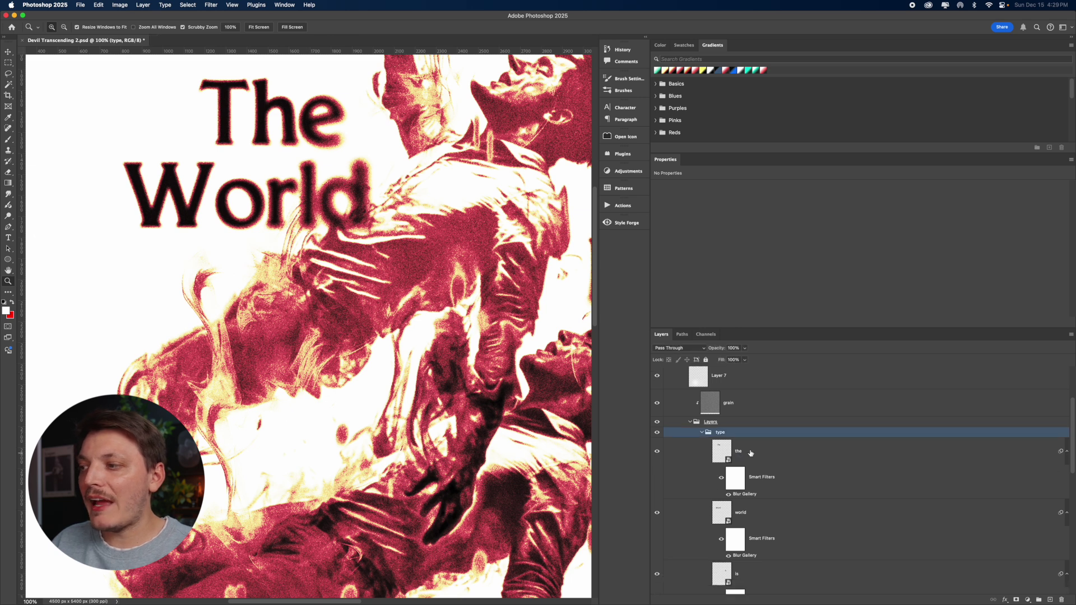
pyautogui.click(742, 452)
pyautogui.scroll(-1, 743, 452)
pyautogui.click(656, 430)
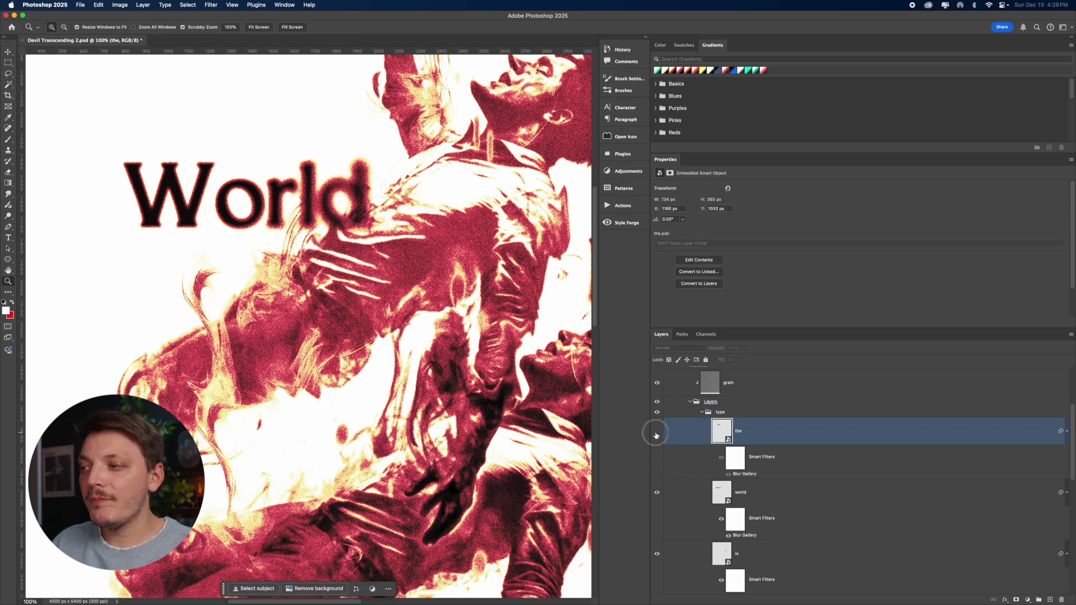
pyautogui.click(657, 430)
pyautogui.scroll(-4, 448, 316)
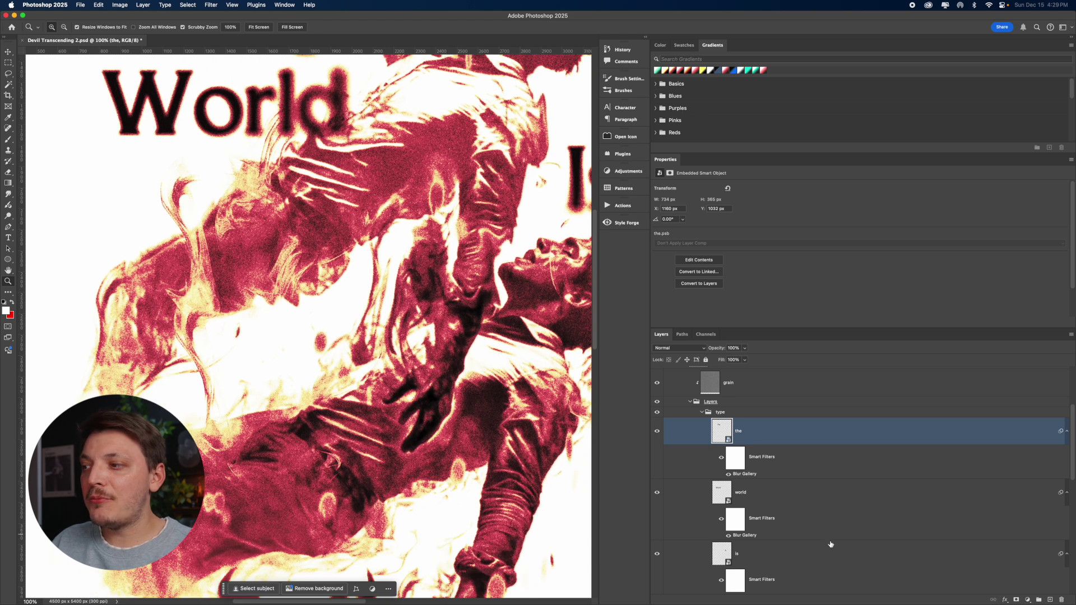
pyautogui.scroll(2, 475, 248)
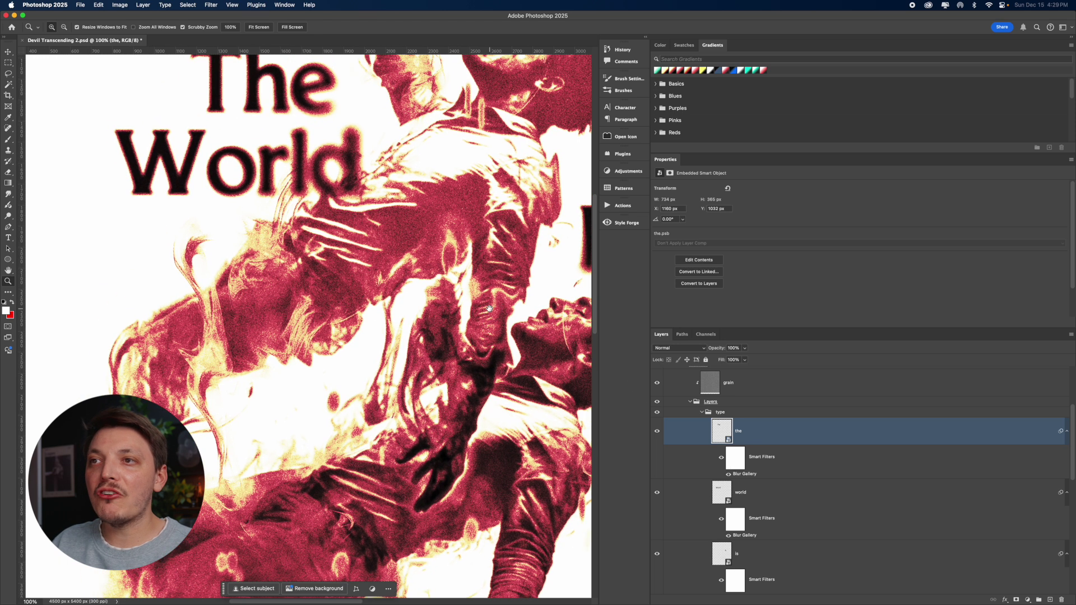
# - Zoom to 200% on 'World', pan to it, and select the 'world' text layer
pyautogui.click(294, 132)
pyautogui.moveTo(294, 132); pyautogui.dragTo(320, 175)
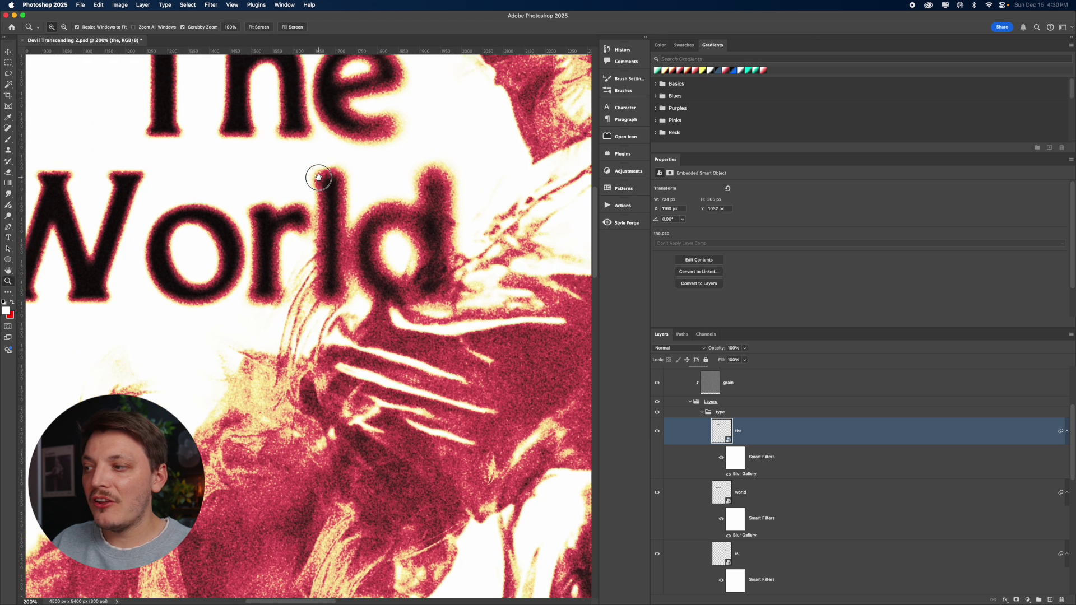
pyautogui.click(760, 495)
pyautogui.hscroll(-3, 348, 233)
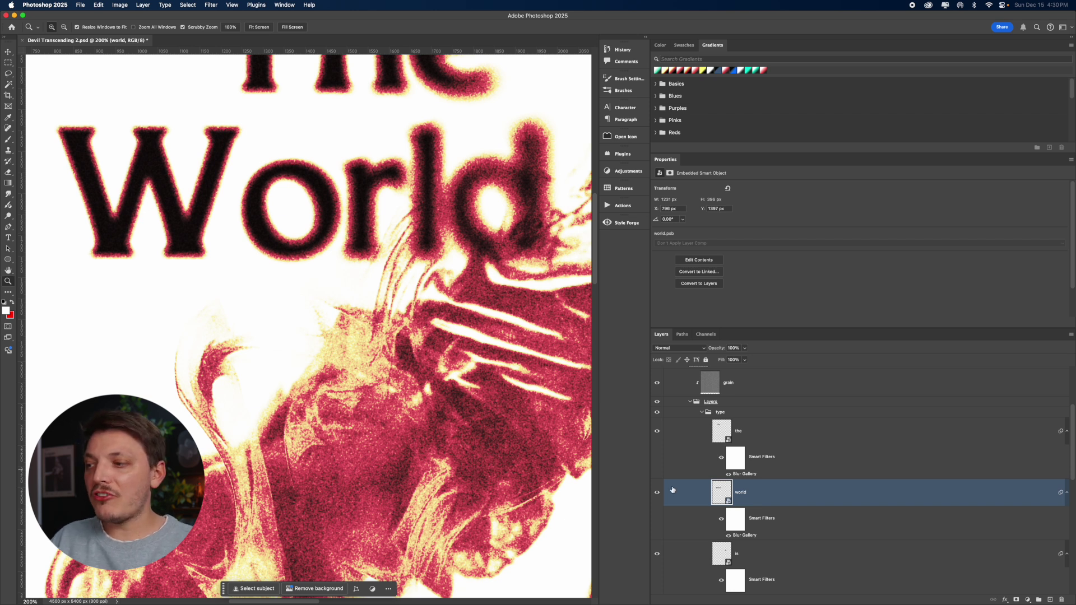
# - Reopen the 'world' Field Blur, pin the 'd', try 61–65 px, then commit at 15 px
pyautogui.doubleClick(747, 535)
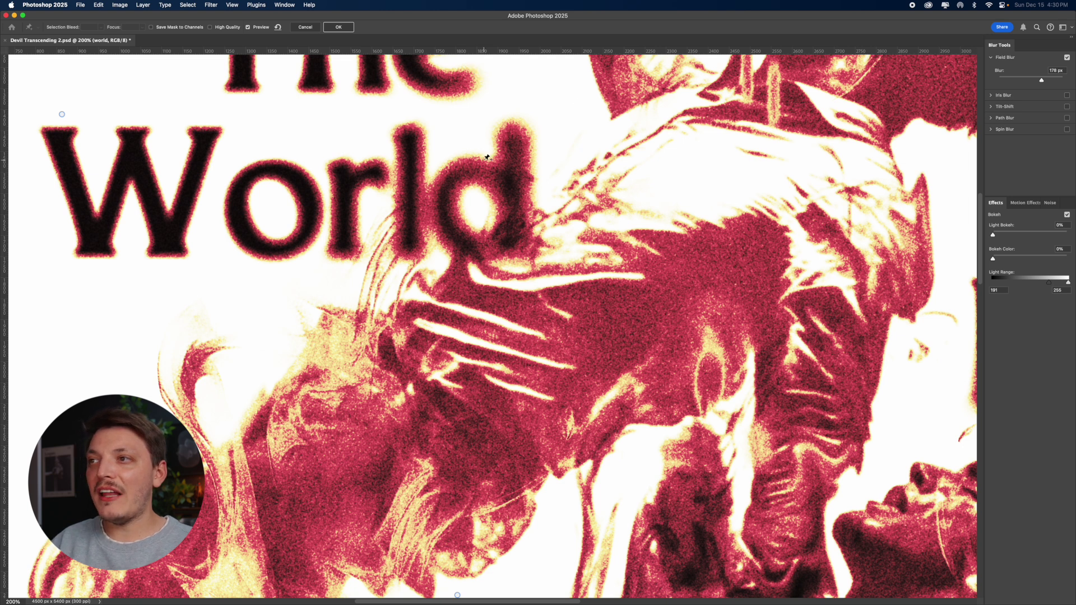
pyautogui.click(438, 195)
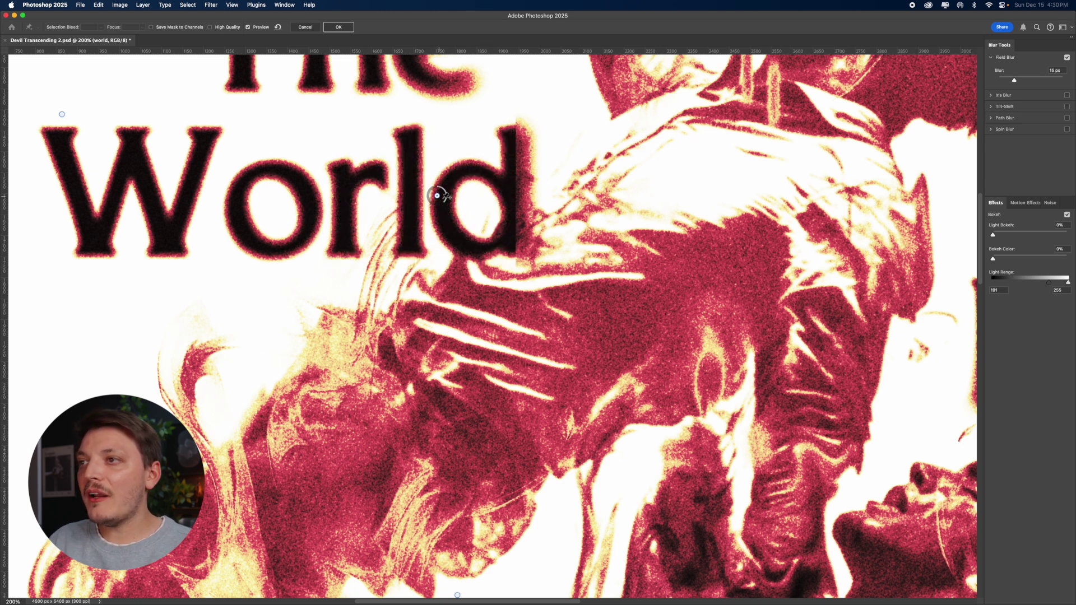
pyautogui.moveTo(442, 204)
pyautogui.mouseDown()
pyautogui.moveTo(437, 188)
pyautogui.moveTo(437, 198)
pyautogui.mouseUp()
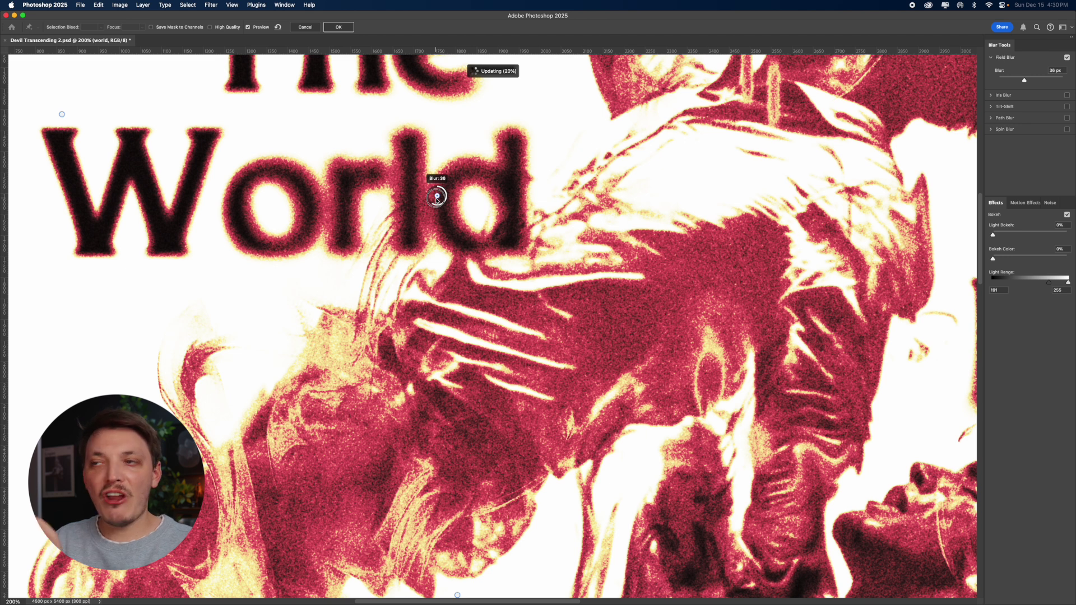
pyautogui.moveTo(437, 200); pyautogui.dragTo(435, 200)
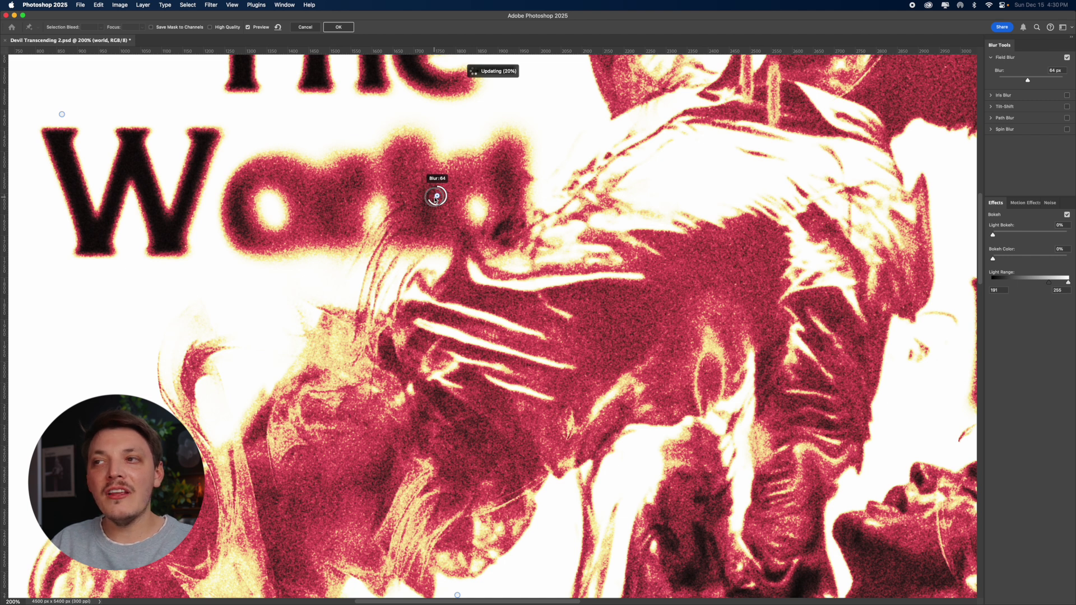
pyautogui.moveTo(436, 199); pyautogui.dragTo(437, 194)
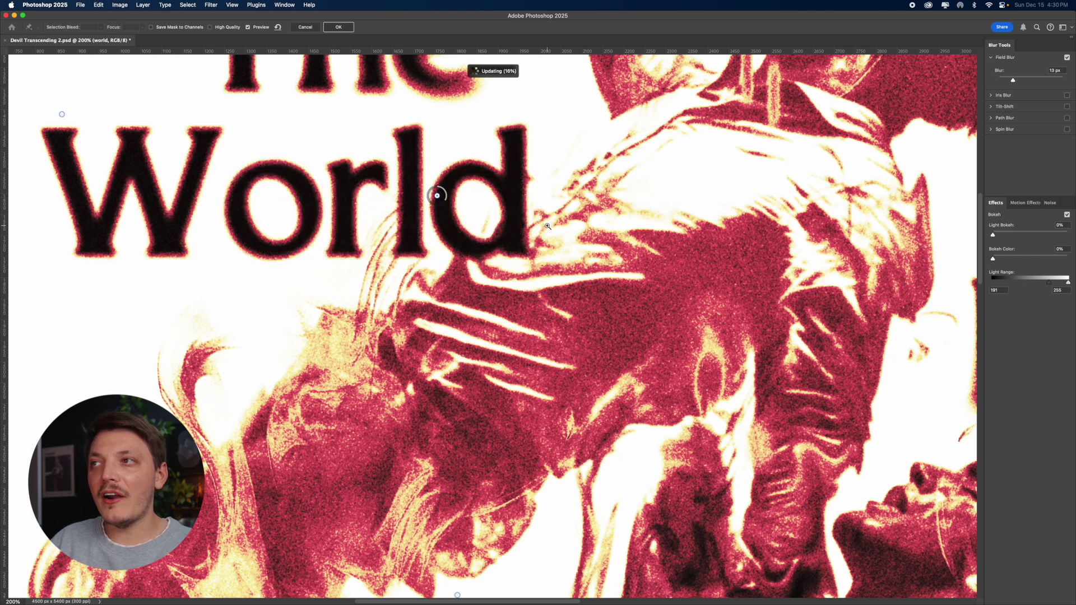
pyautogui.press('Return')
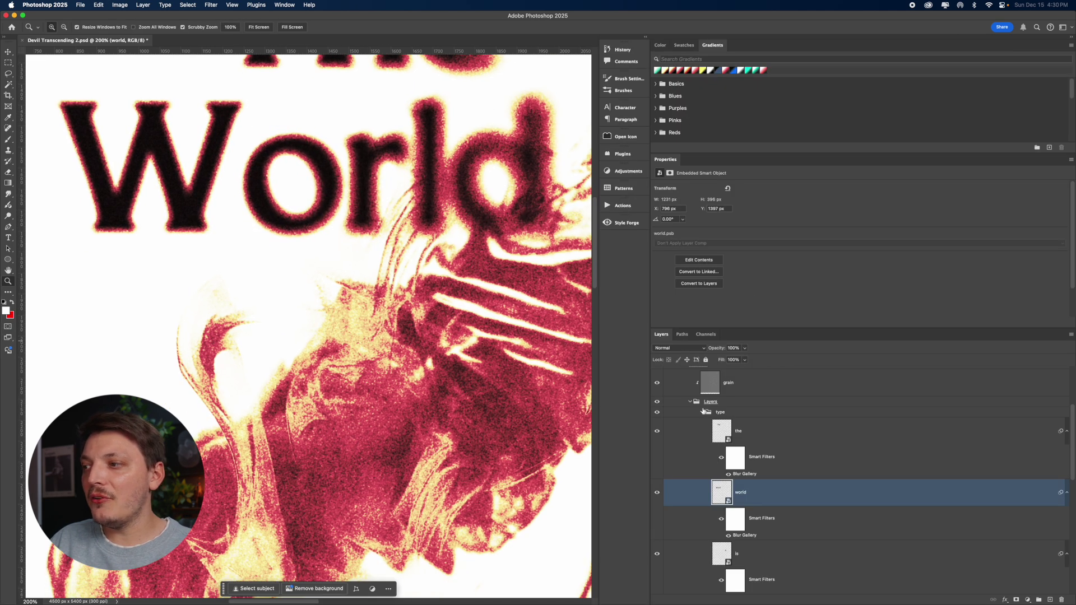
# - Collapse the type group, view the poster at 100%, and select 'extra smoke copy 3' with the Brush
pyautogui.click(702, 413)
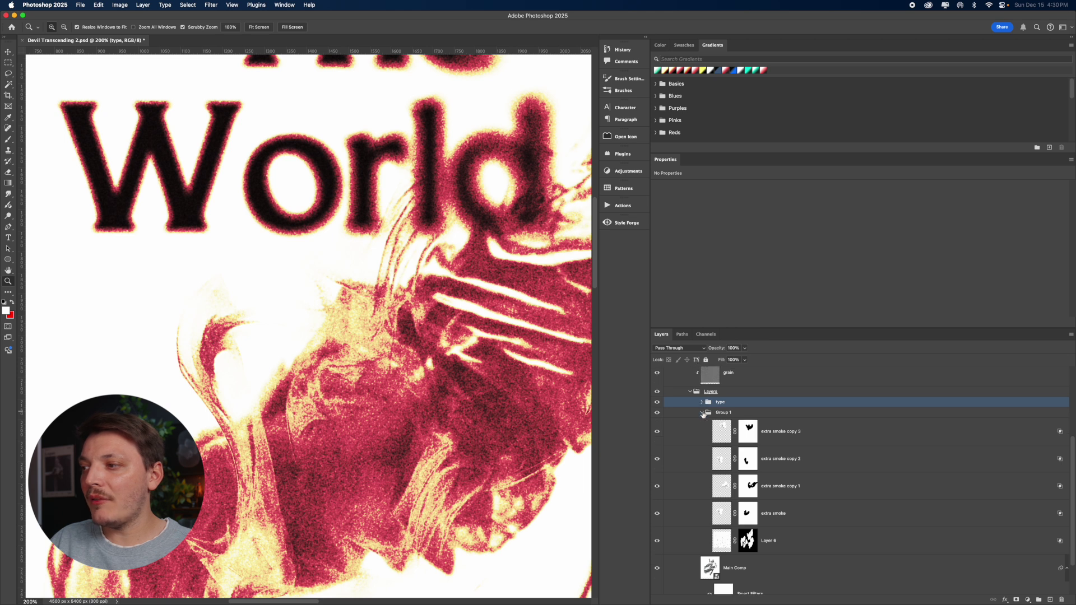
pyautogui.scroll(-3, 541, 352)
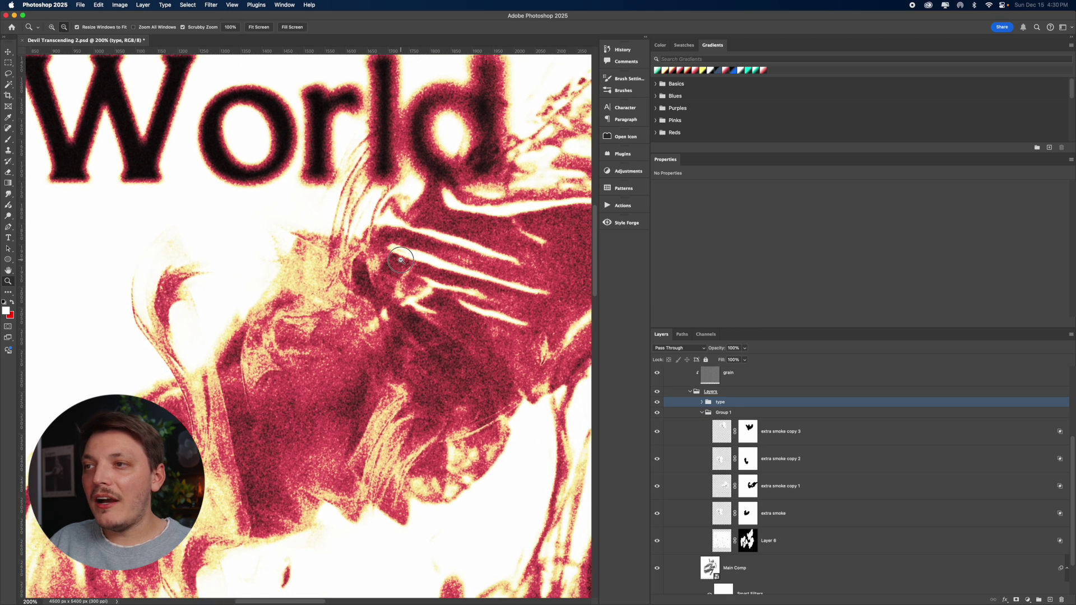
pyautogui.press('super+minus')
pyautogui.press('super+minus')
pyautogui.click(395, 278)
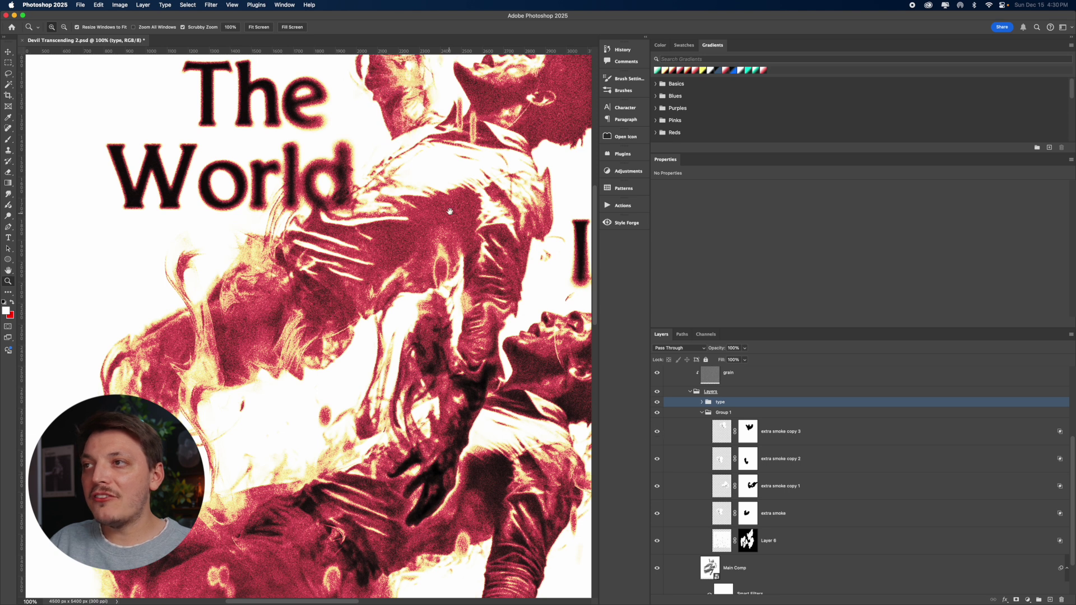
pyautogui.scroll(3, 645, 423)
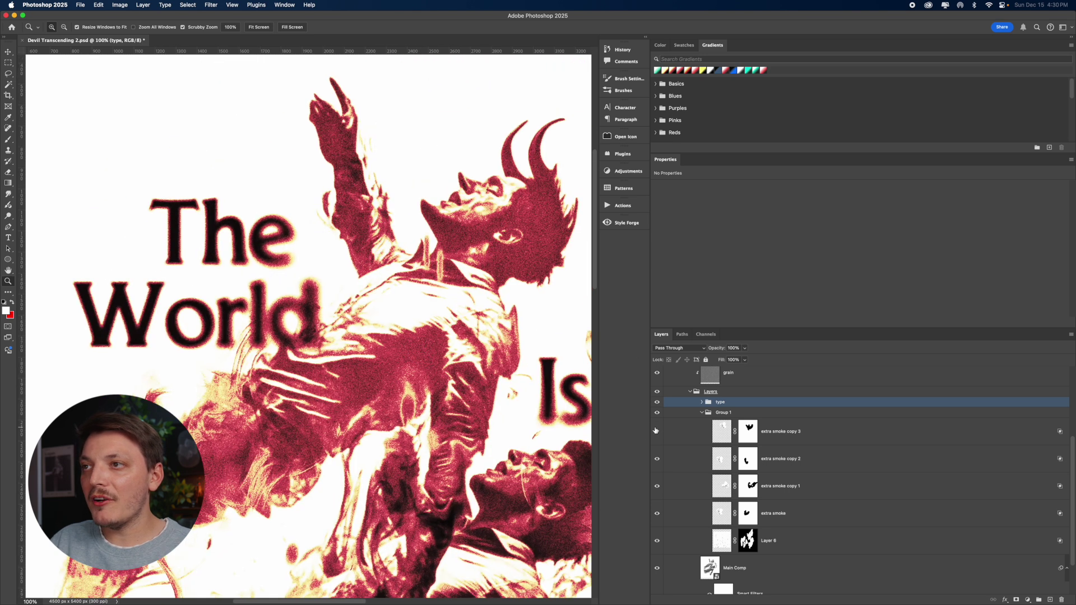
pyautogui.click(728, 432)
pyautogui.press('b')
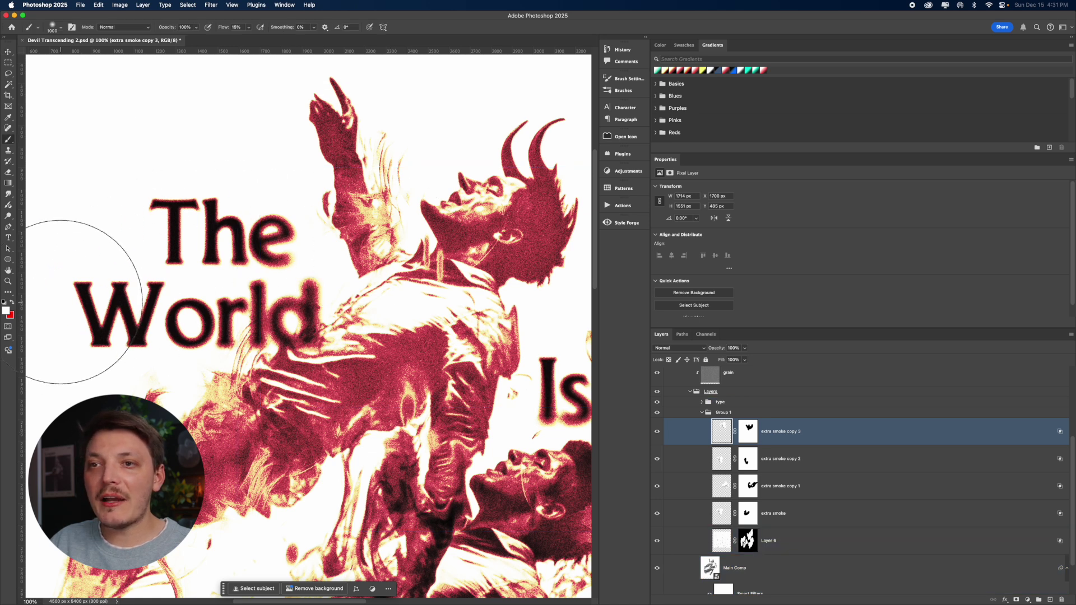
# - Paint black (#000000) with a 300 px brush to mask smoke near the raised arm, undoing stray strokes
pyautogui.click(6, 311)
pyautogui.write('000000')
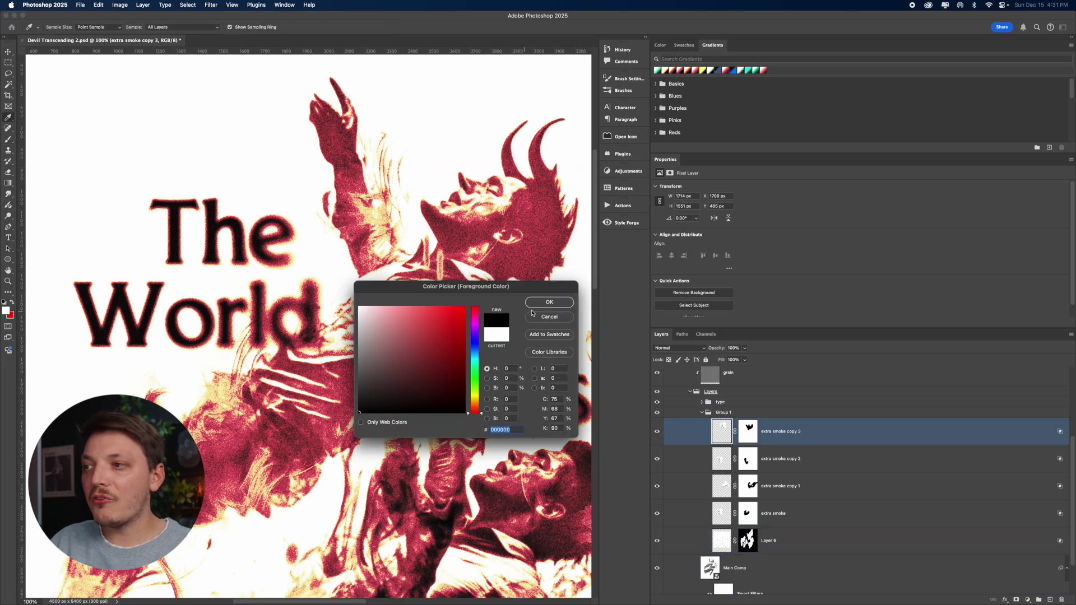
pyautogui.press('Return')
pyautogui.press('[')
pyautogui.press('[')
pyautogui.press('[')
pyautogui.press('[')
pyautogui.press('[')
pyautogui.press('[')
pyautogui.press('[')
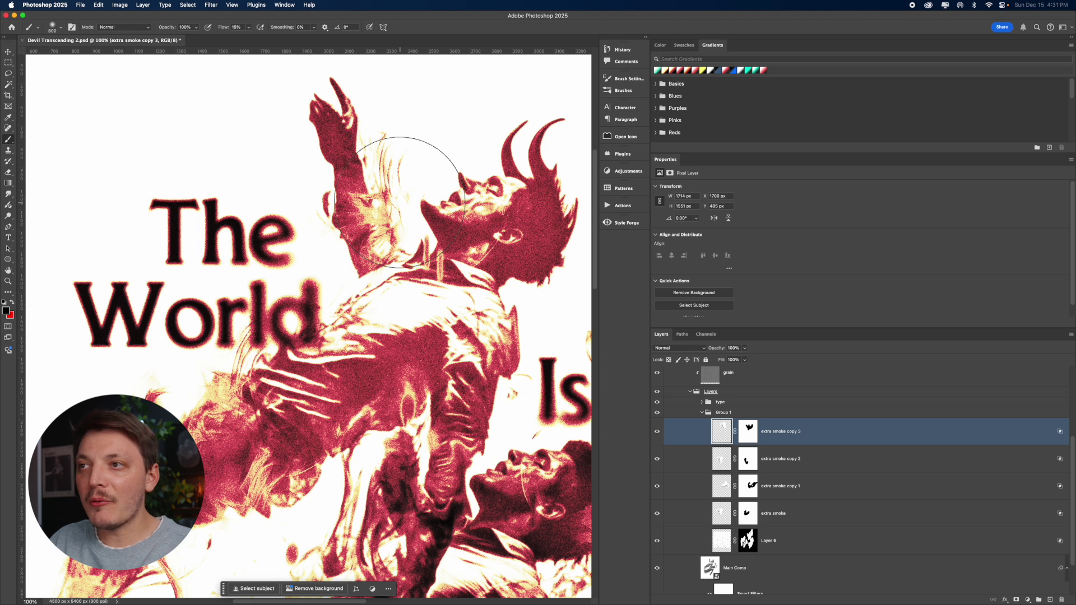
pyautogui.moveTo(392, 235)
pyautogui.mouseDown()
pyautogui.moveTo(381, 185)
pyautogui.moveTo(372, 202)
pyautogui.moveTo(385, 223)
pyautogui.mouseUp()
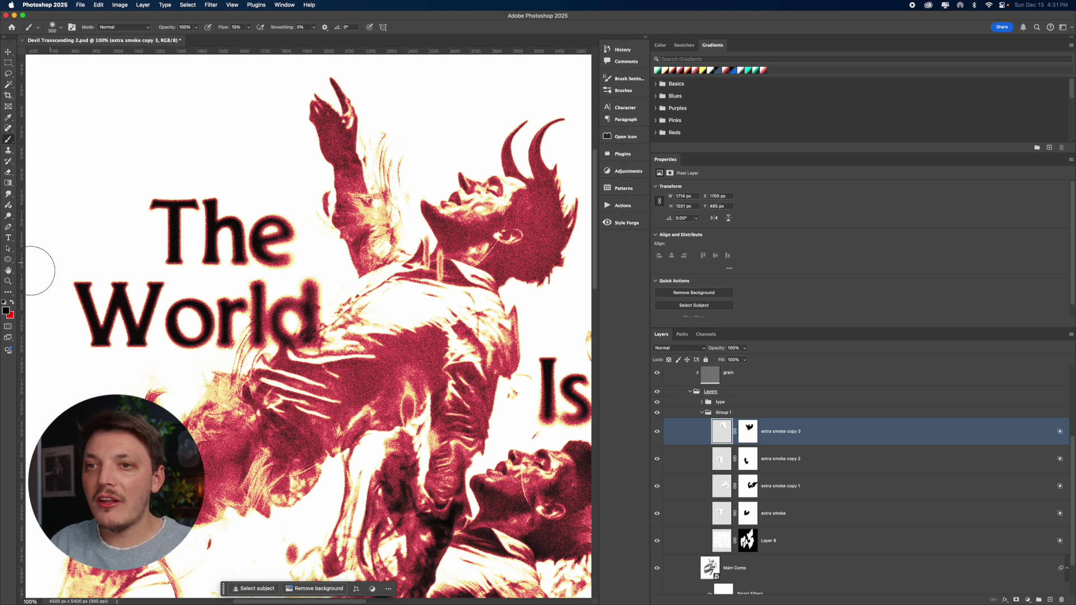
pyautogui.press('d')
pyautogui.moveTo(392, 190); pyautogui.dragTo(371, 210)
pyautogui.press('super+z')
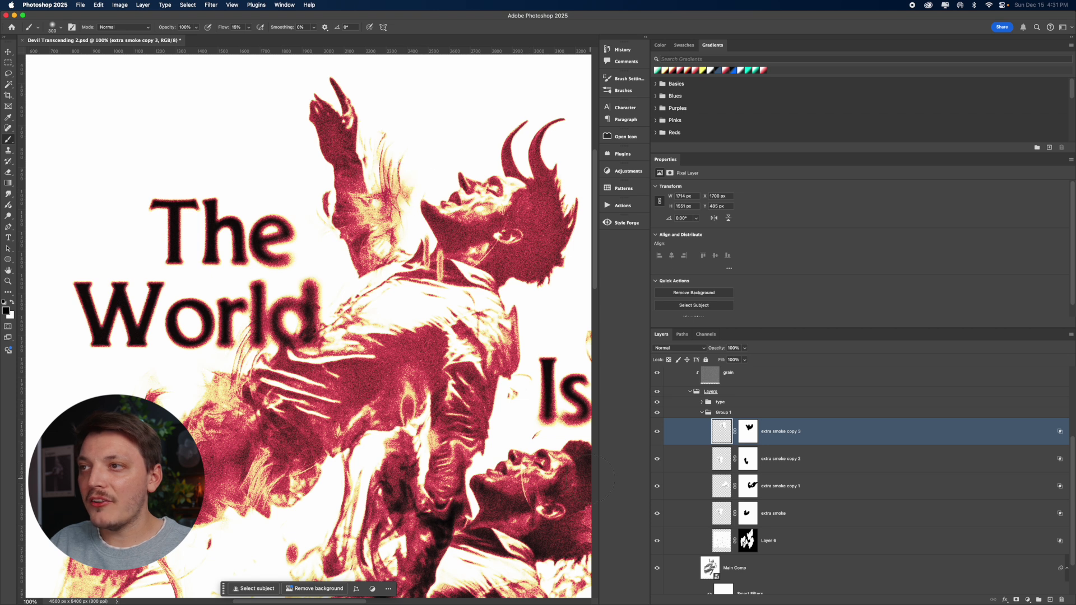
pyautogui.moveTo(461, 213)
pyautogui.mouseDown()
pyautogui.moveTo(427, 61)
pyautogui.moveTo(390, 112)
pyautogui.moveTo(392, 140)
pyautogui.mouseUp()
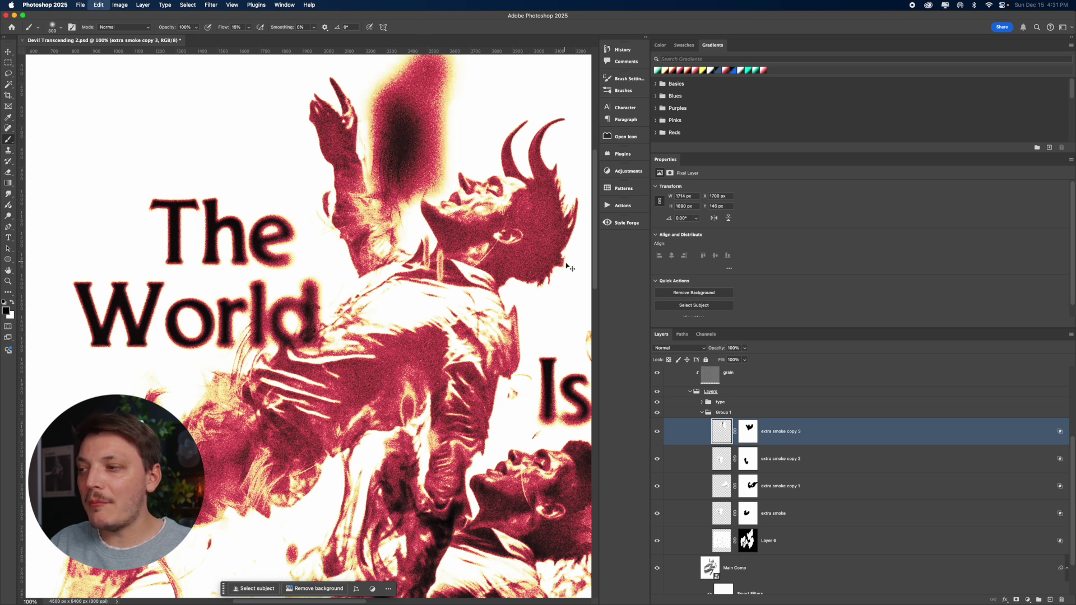
pyautogui.press('super+z')
# - Try darker midtones on the smoke layer with Levels, then cancel
pyautogui.scroll(-2, 448, 280)
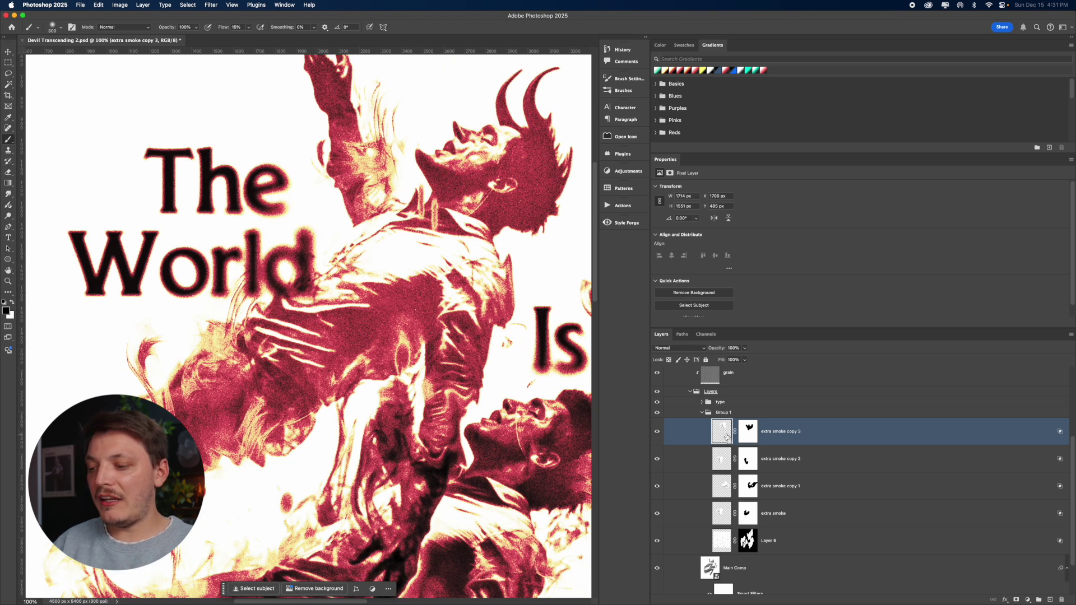
pyautogui.press('super+l')
pyautogui.moveTo(604, 438)
pyautogui.mouseDown()
pyautogui.moveTo(635, 439)
pyautogui.moveTo(618, 439)
pyautogui.mouseUp()
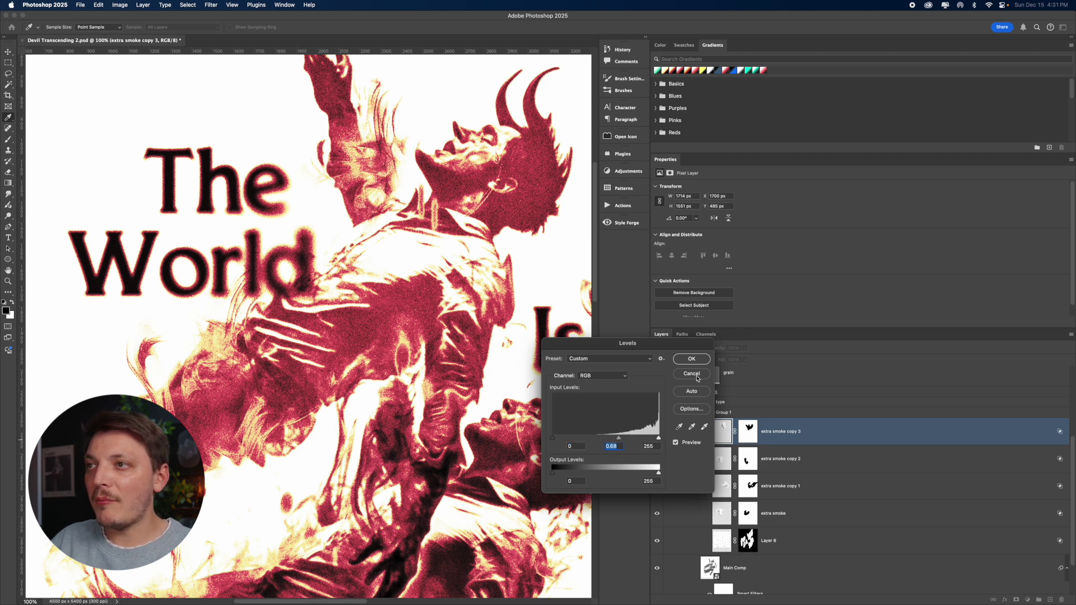
pyautogui.click(691, 374)
pyautogui.scroll(-2, 449, 336)
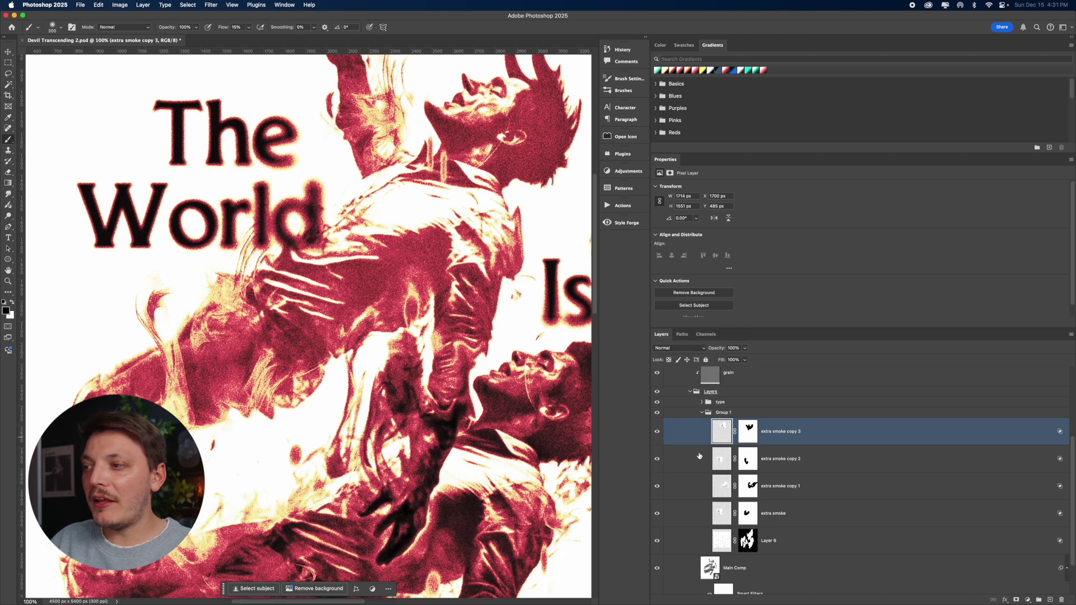
# - Preview a heavier Gaussian Blur on Main Comp, cancel it, and toggle the blur off and on
pyautogui.click(702, 413)
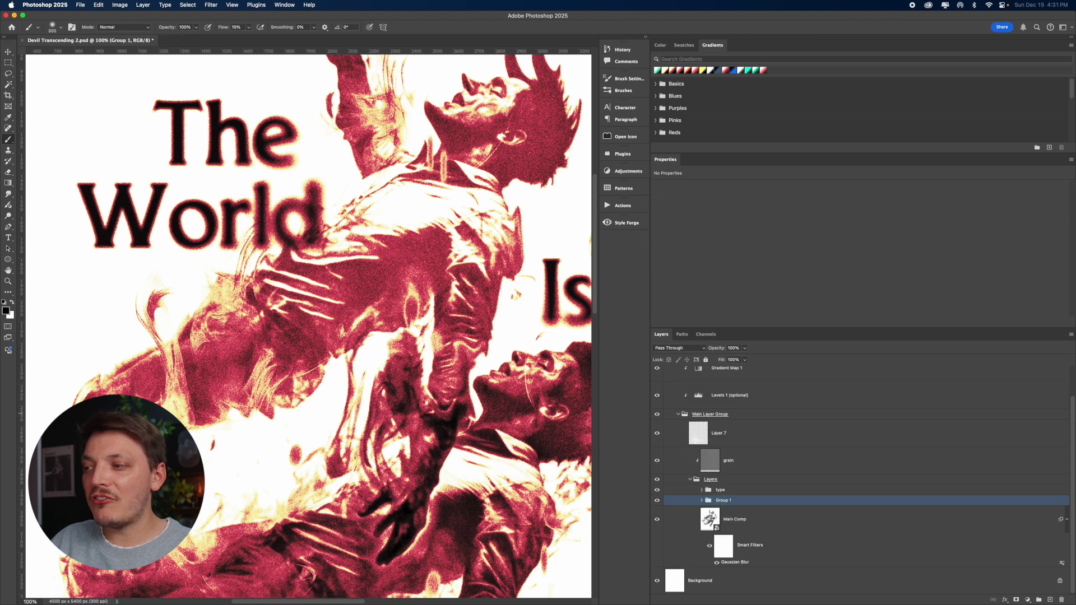
pyautogui.click(770, 530)
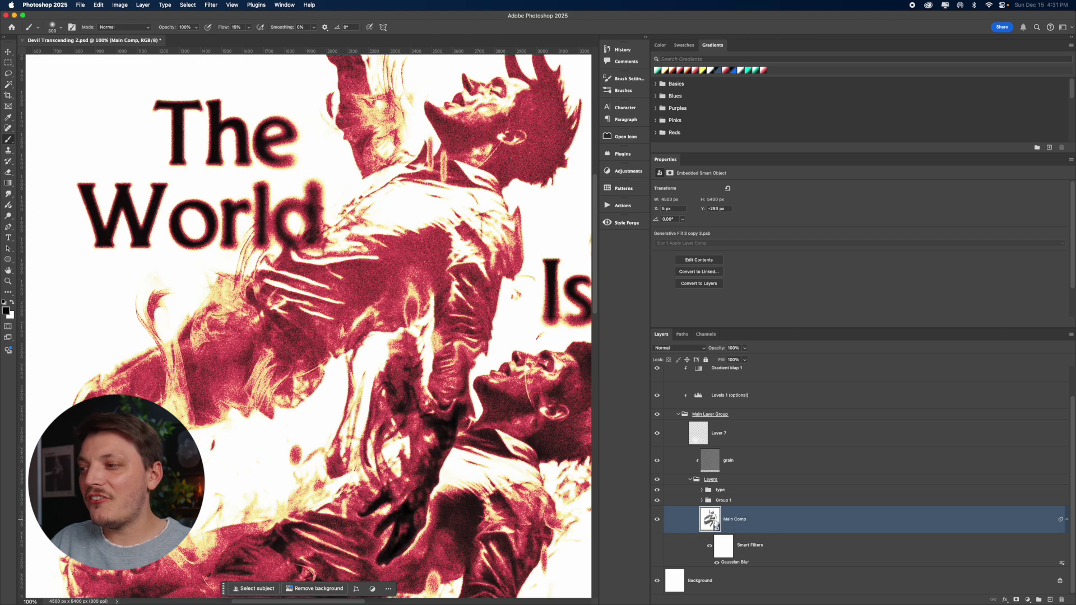
pyautogui.doubleClick(734, 562)
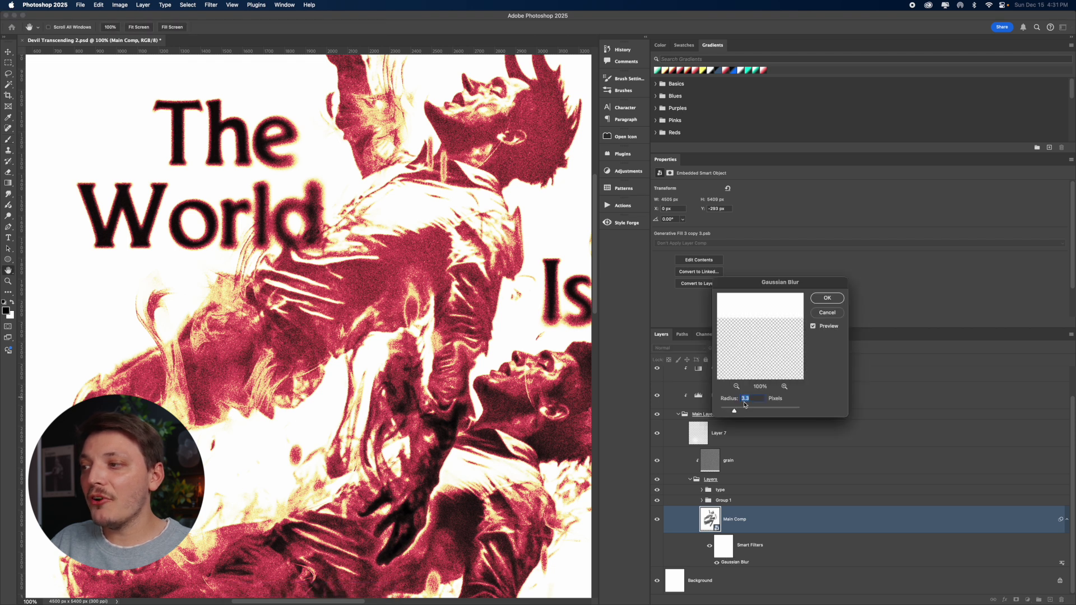
pyautogui.moveTo(738, 411); pyautogui.dragTo(770, 413)
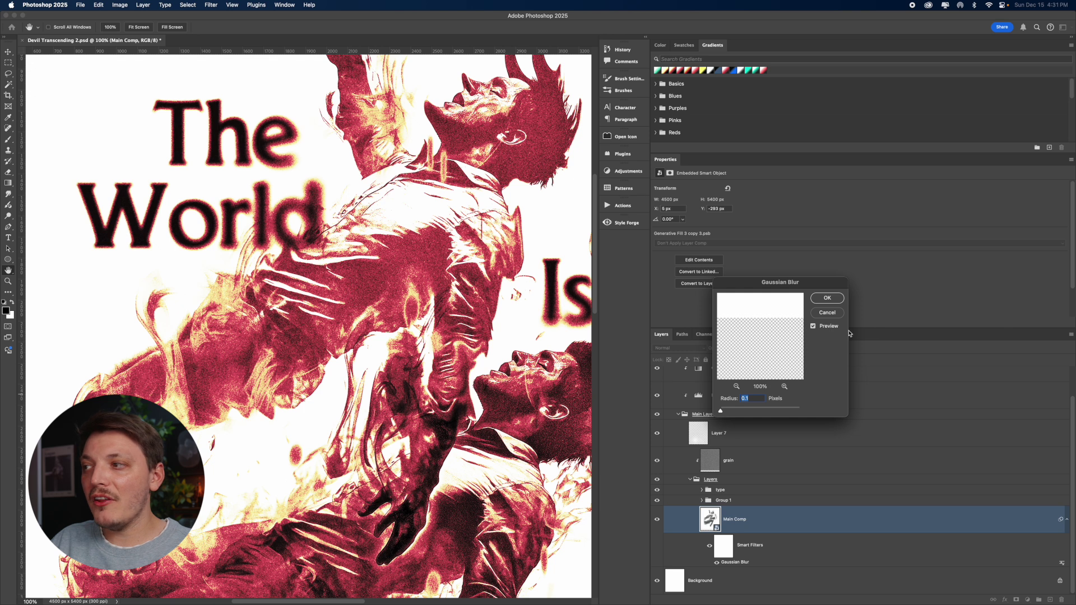
pyautogui.click(833, 314)
pyautogui.press('b')
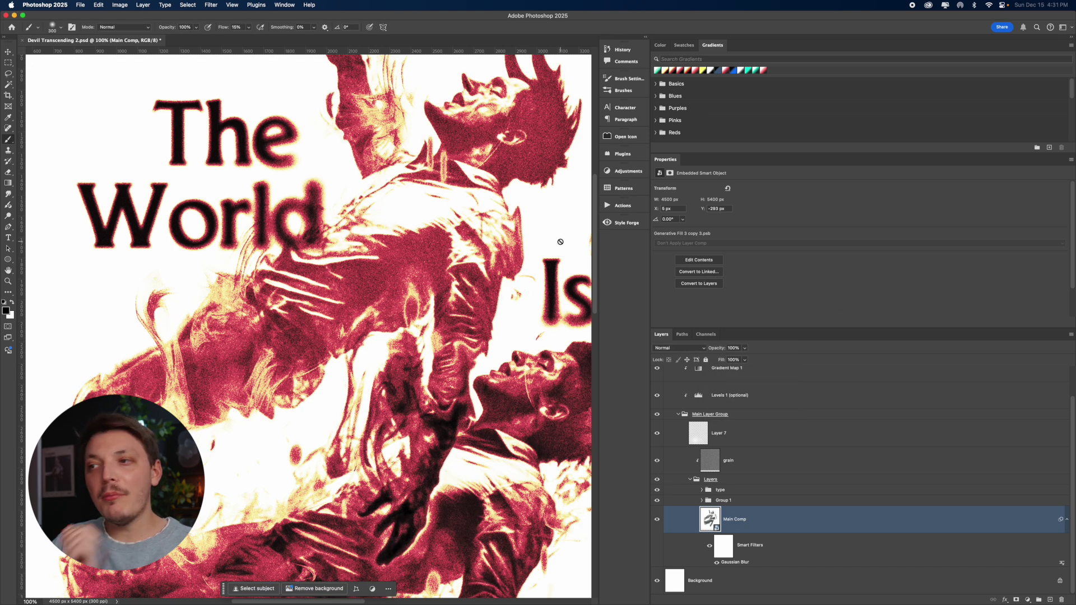
pyautogui.click(716, 563)
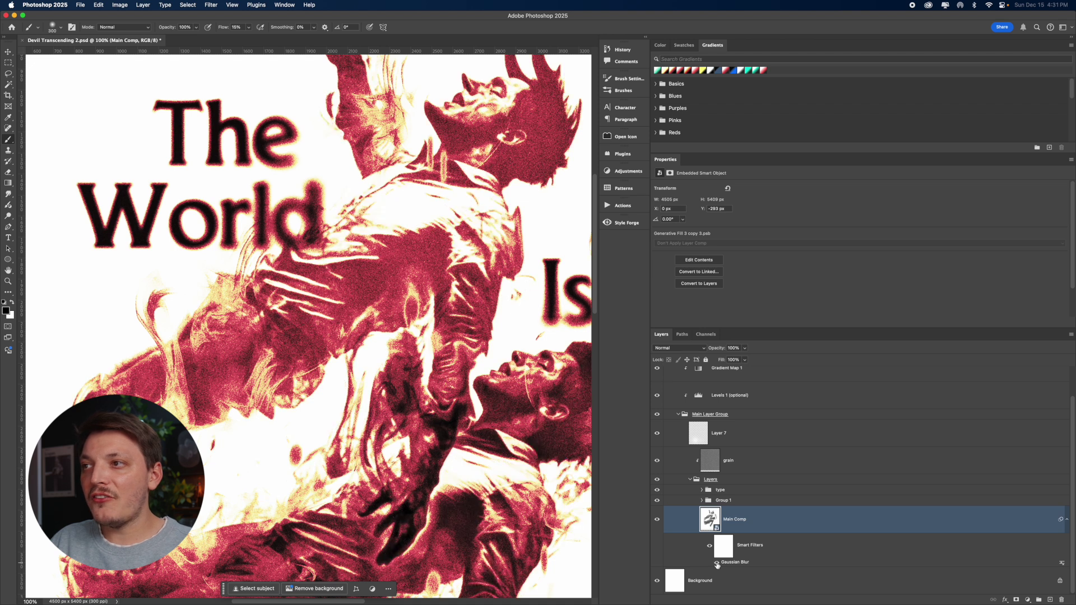
pyautogui.click(717, 563)
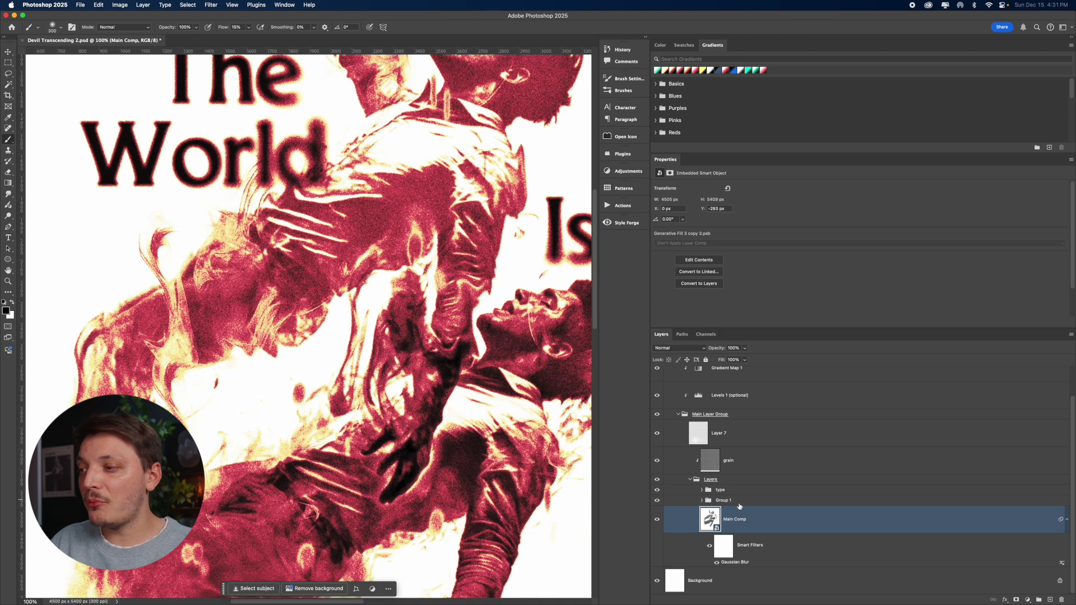
# - Inspect the smoke, Gradient Map 1 and Main Layer Group layers, then select the grey devil image layer
pyautogui.click(702, 500)
pyautogui.click(784, 524)
pyautogui.scroll(2, 787, 531)
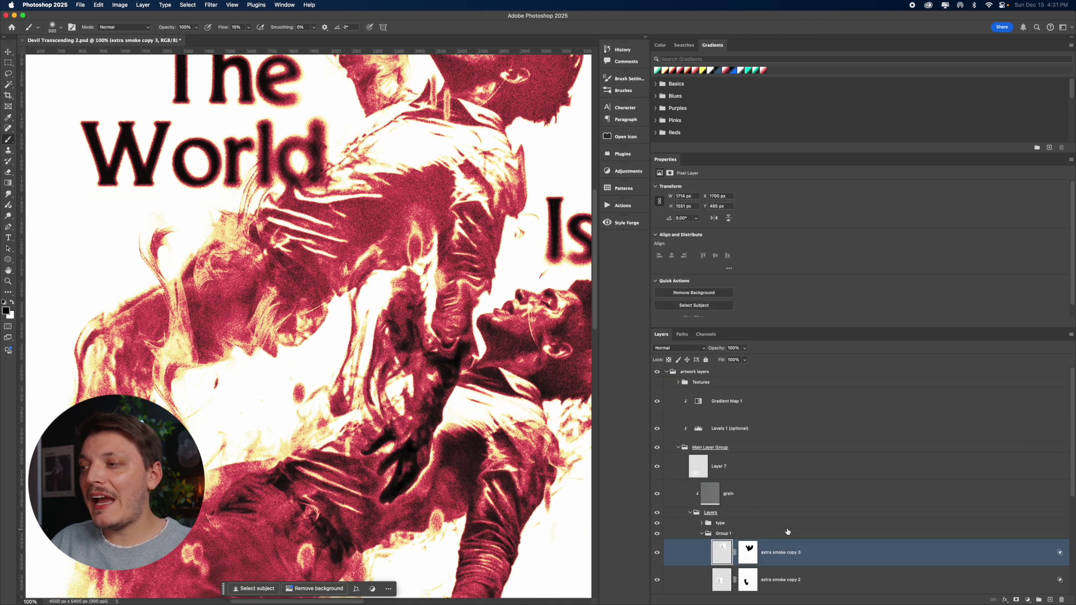
pyautogui.click(716, 409)
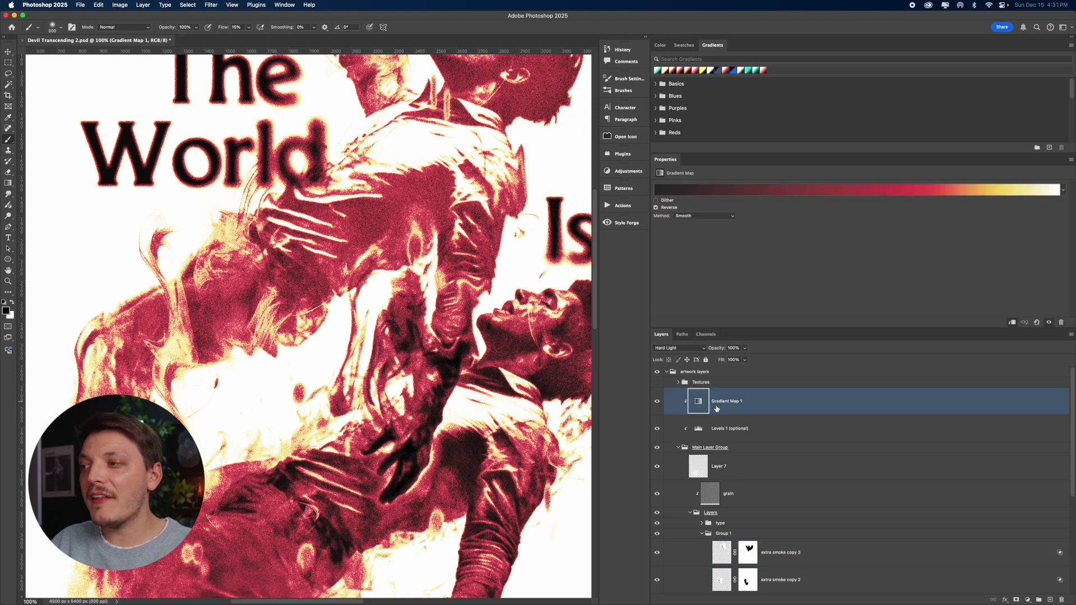
pyautogui.click(722, 449)
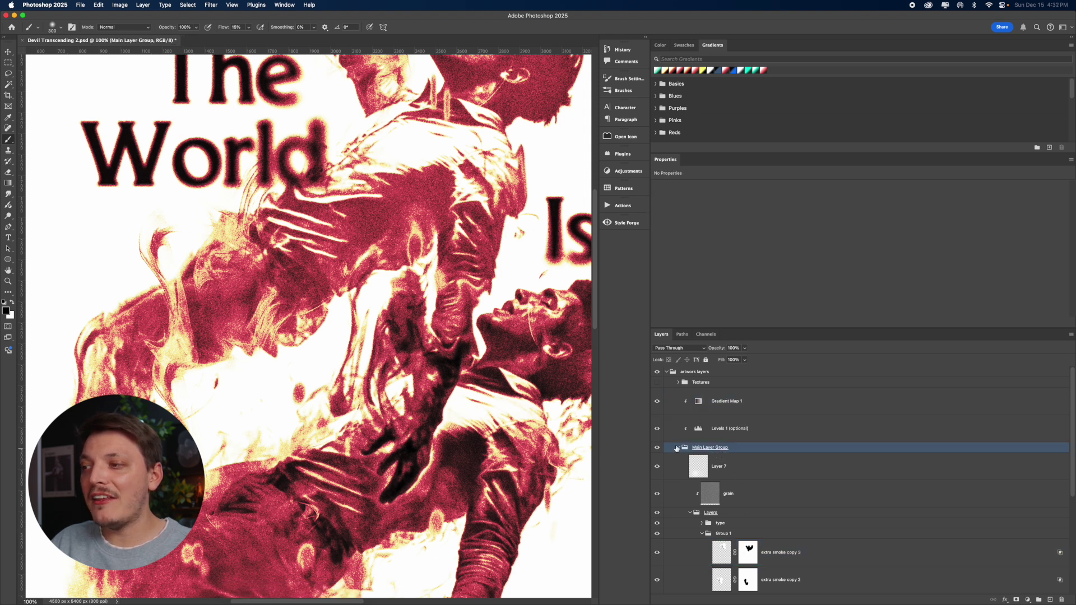
pyautogui.click(780, 464)
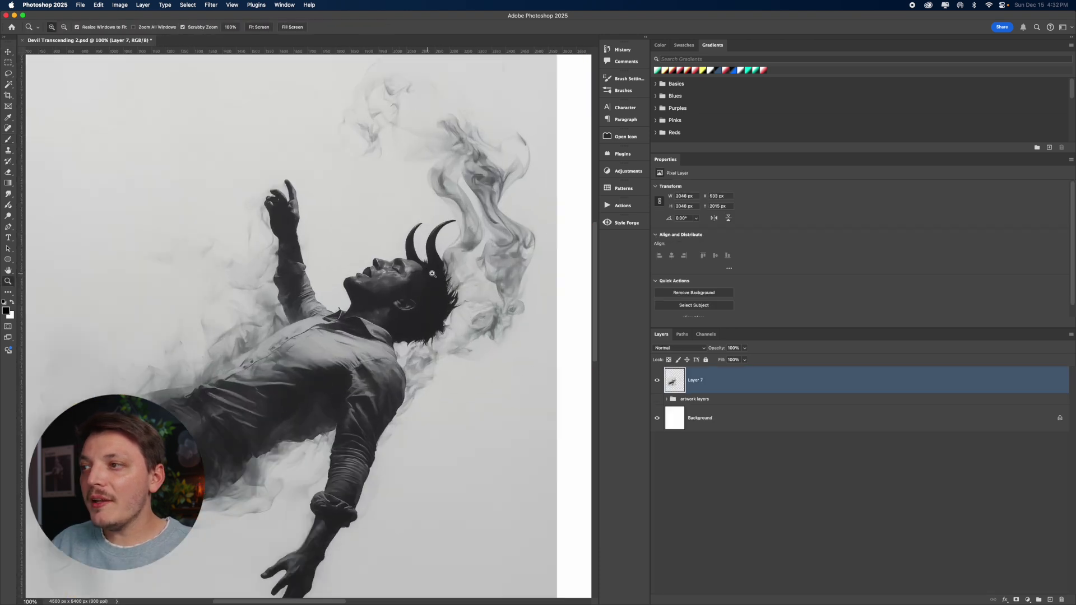
# - Brighten the devil image's background to white with Levels, white input 206
pyautogui.press('super+l')
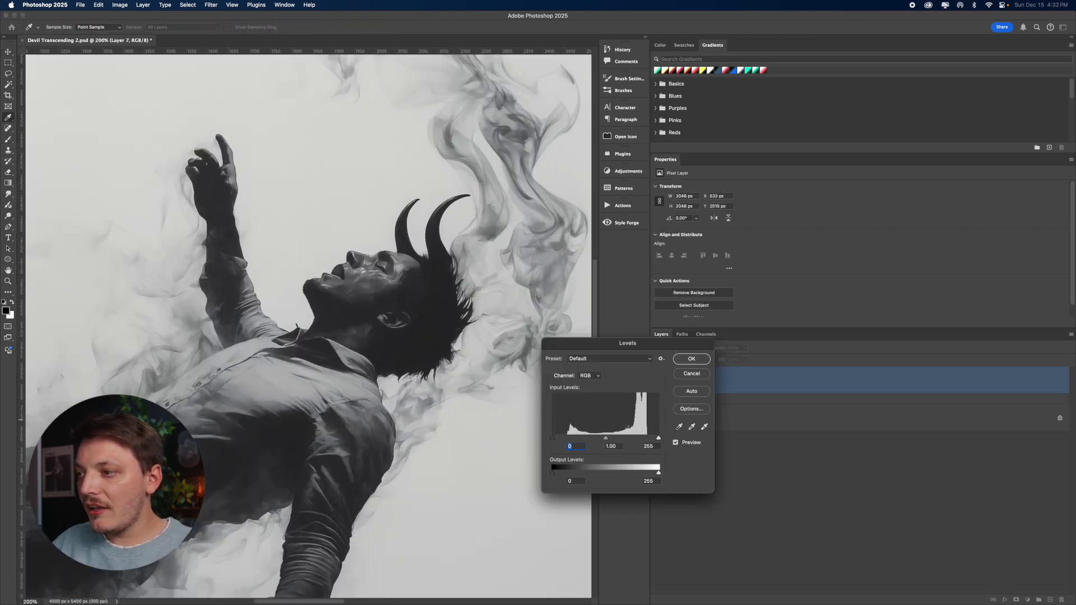
pyautogui.moveTo(658, 438); pyautogui.dragTo(642, 438)
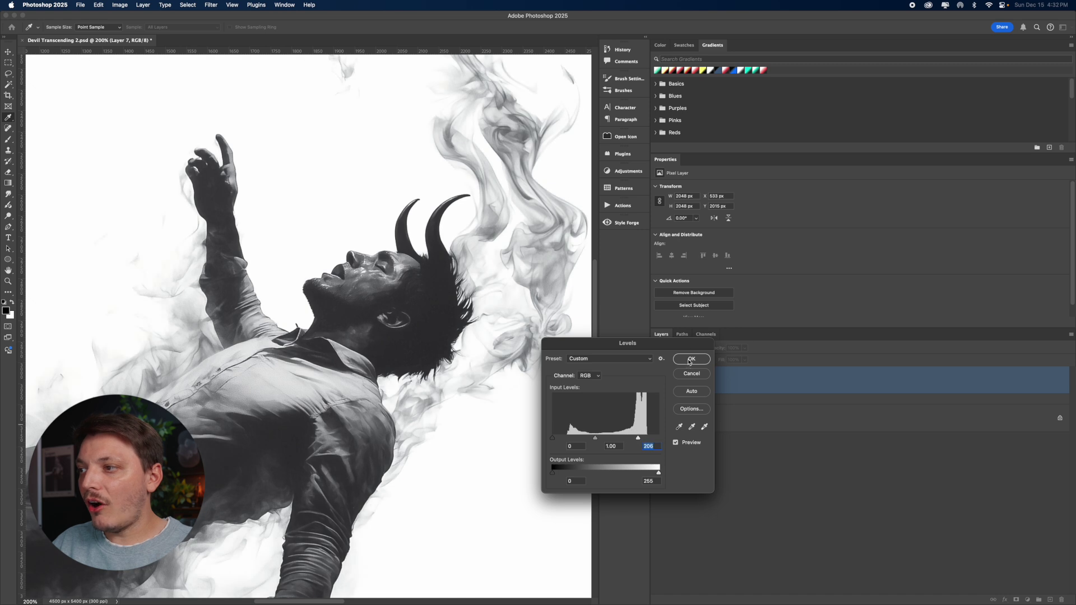
pyautogui.press('Return')
pyautogui.click(442, 325)
pyautogui.scroll(-1, 393, 252)
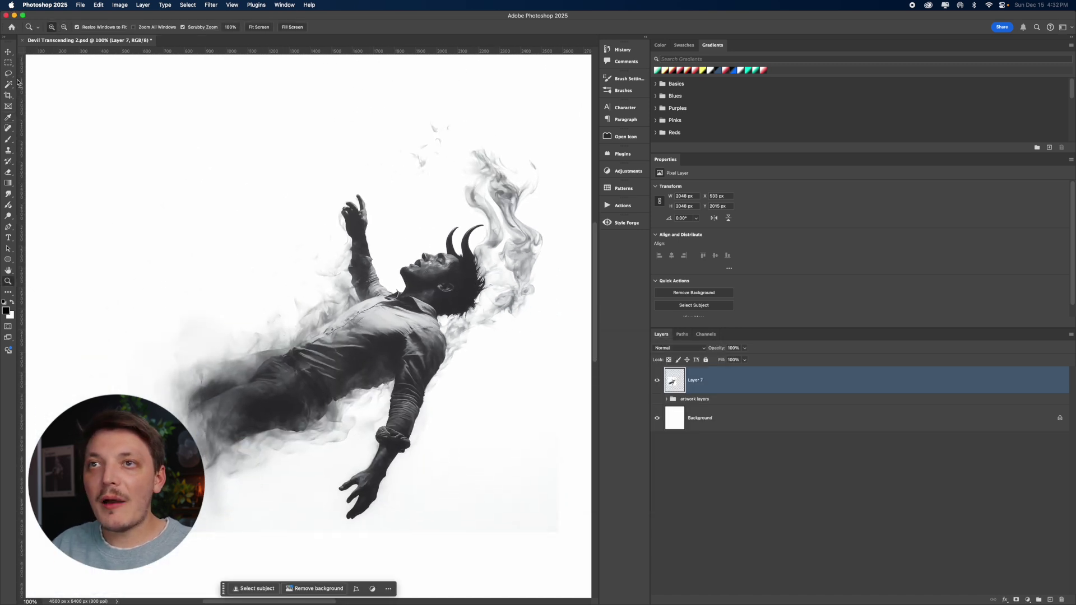
# - Lasso the smoke above the head, copy it to a new layer, and move it left
pyautogui.press('l')
pyautogui.moveTo(439, 182); pyautogui.dragTo(442, 336)
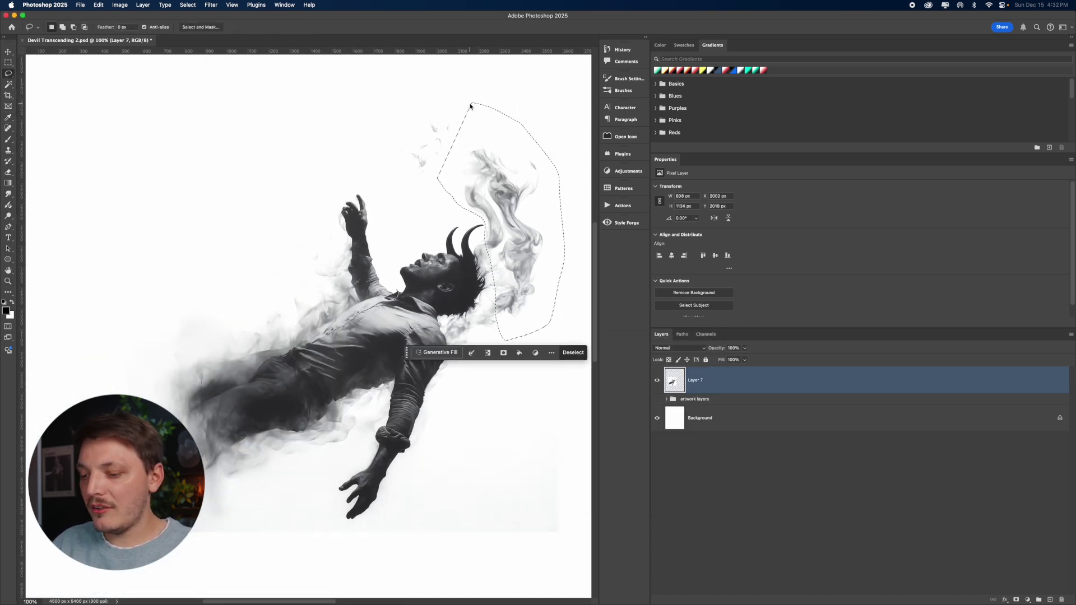
pyautogui.press('super+j')
pyautogui.click(9, 52)
pyautogui.moveTo(408, 231); pyautogui.dragTo(254, 266)
# - Flip the smoke copy vertically and horizontally and move it toward the lower left
pyautogui.press('super+t')
pyautogui.rightClick(255, 266)
pyautogui.click(273, 467)
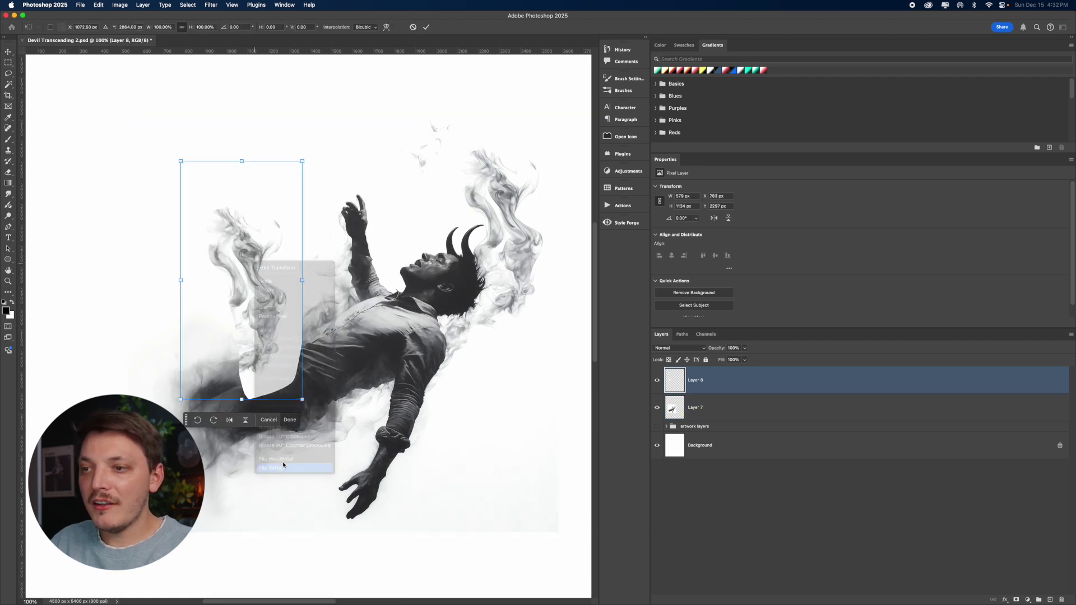
pyautogui.rightClick(263, 309)
pyautogui.click(317, 510)
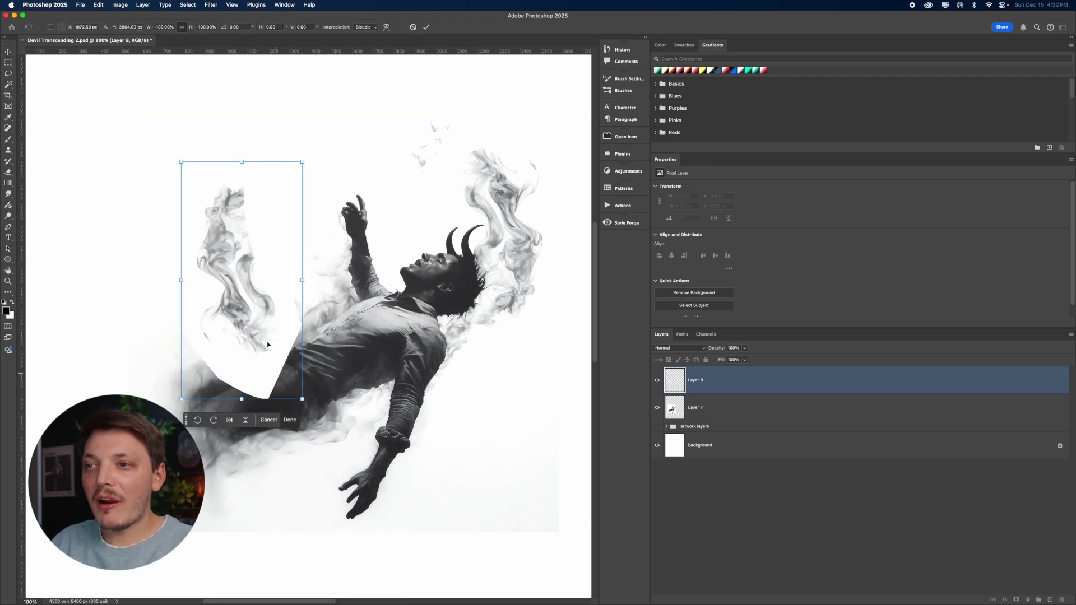
pyautogui.moveTo(261, 290); pyautogui.dragTo(217, 374)
# - Set the smoke copy's blend mode to Multiply after trying Screen
pyautogui.click(687, 349)
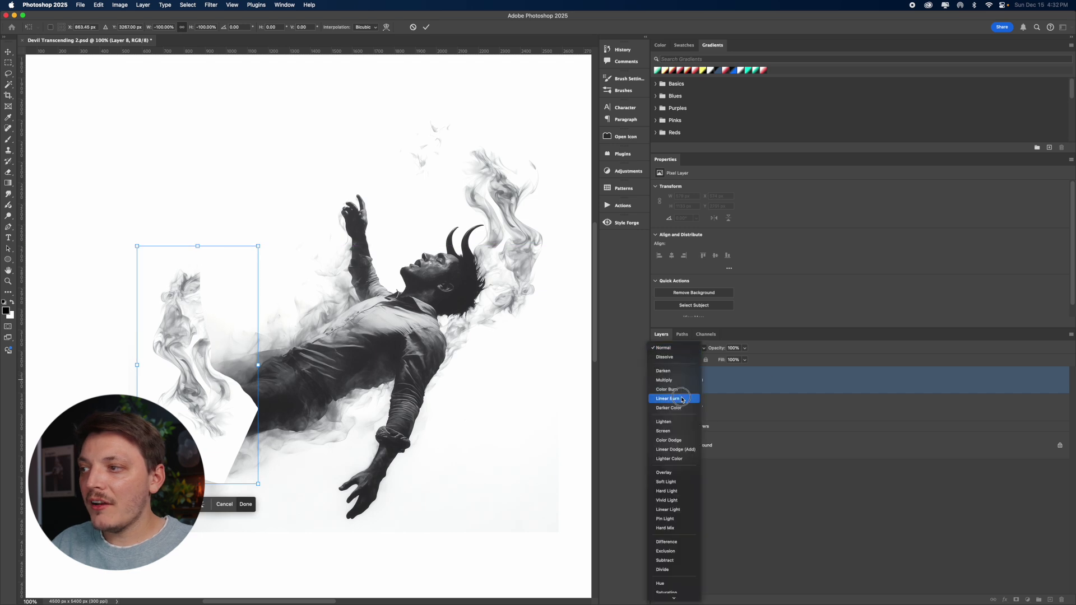
pyautogui.click(675, 431)
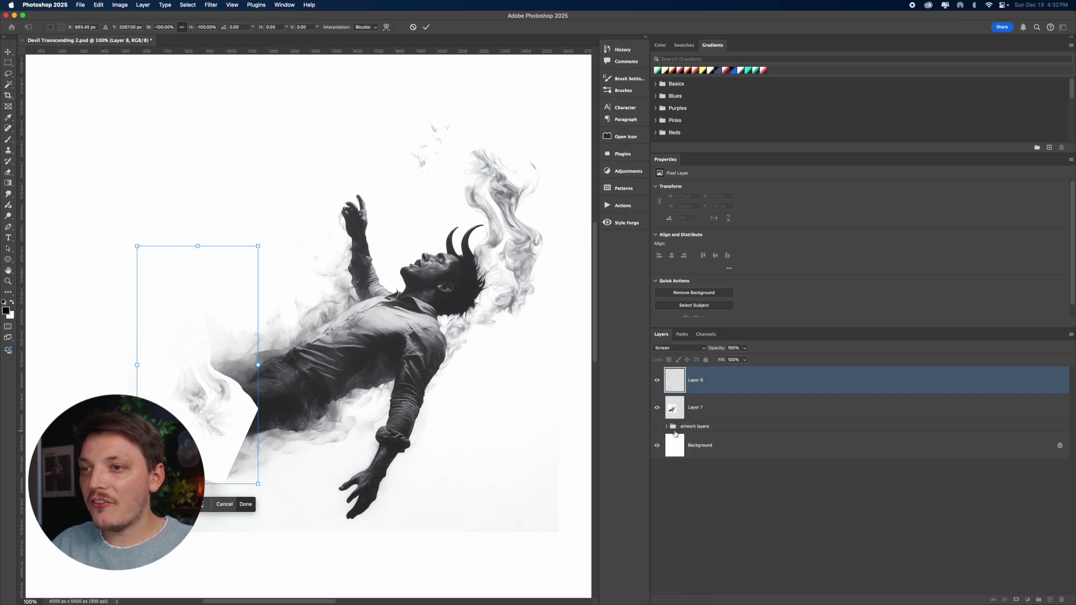
pyautogui.click(689, 354)
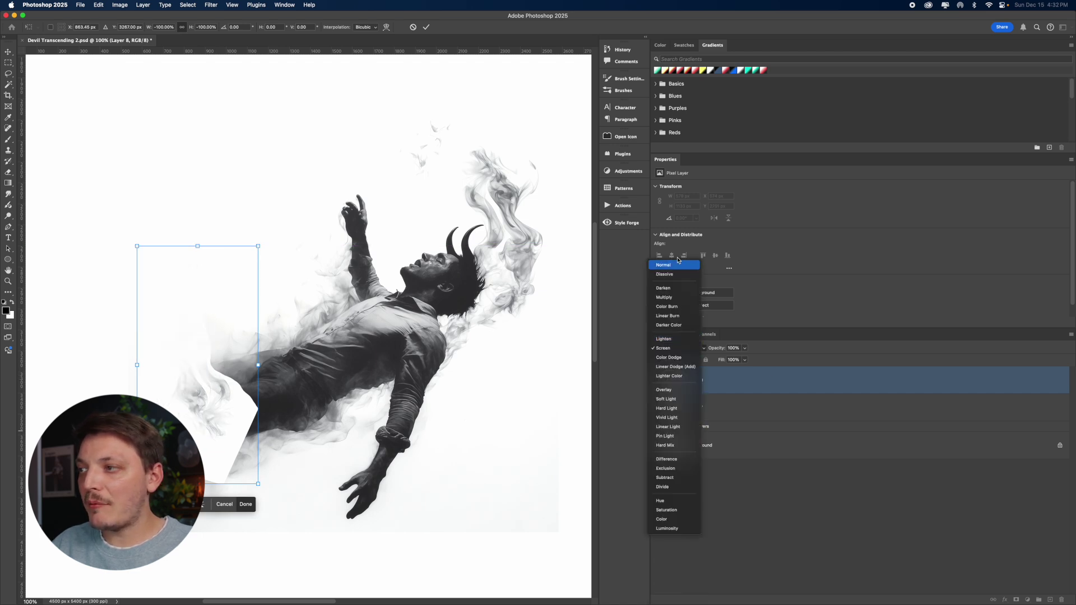
pyautogui.click(669, 298)
# - Rotate the smoke along the body, warp its top curve, and commit the transform
pyautogui.moveTo(284, 420); pyautogui.dragTo(283, 449)
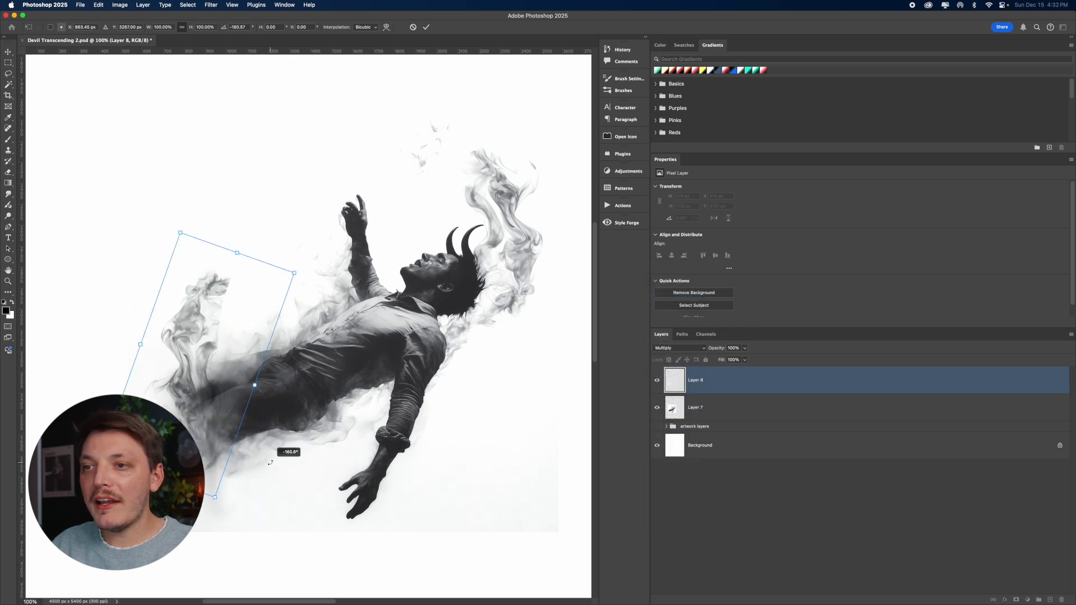
pyautogui.moveTo(224, 364); pyautogui.dragTo(213, 393)
pyautogui.rightClick(213, 339)
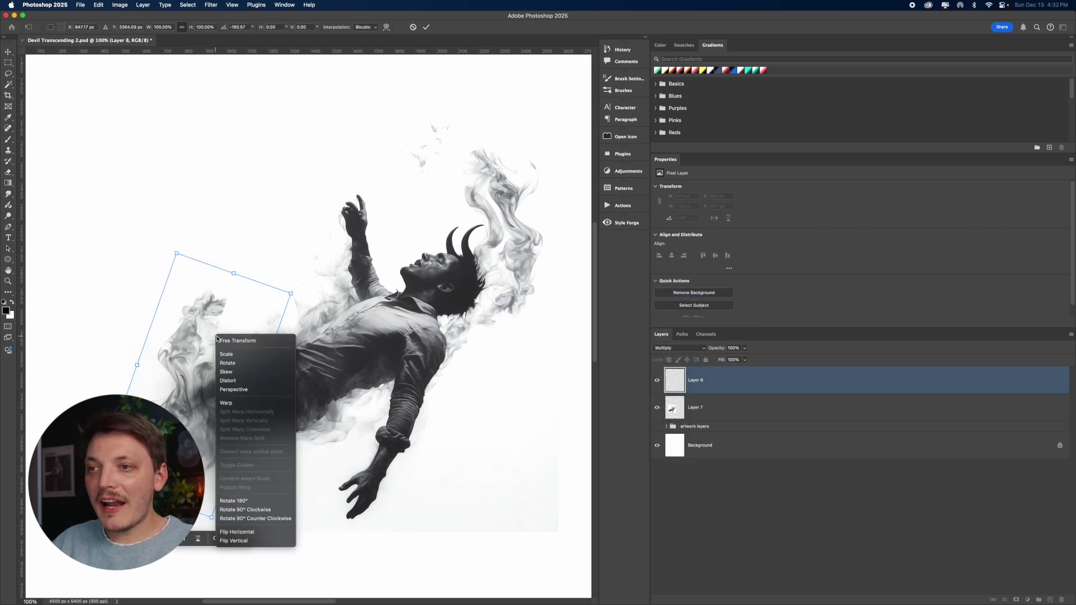
pyautogui.click(241, 402)
pyautogui.moveTo(179, 255); pyautogui.dragTo(233, 231)
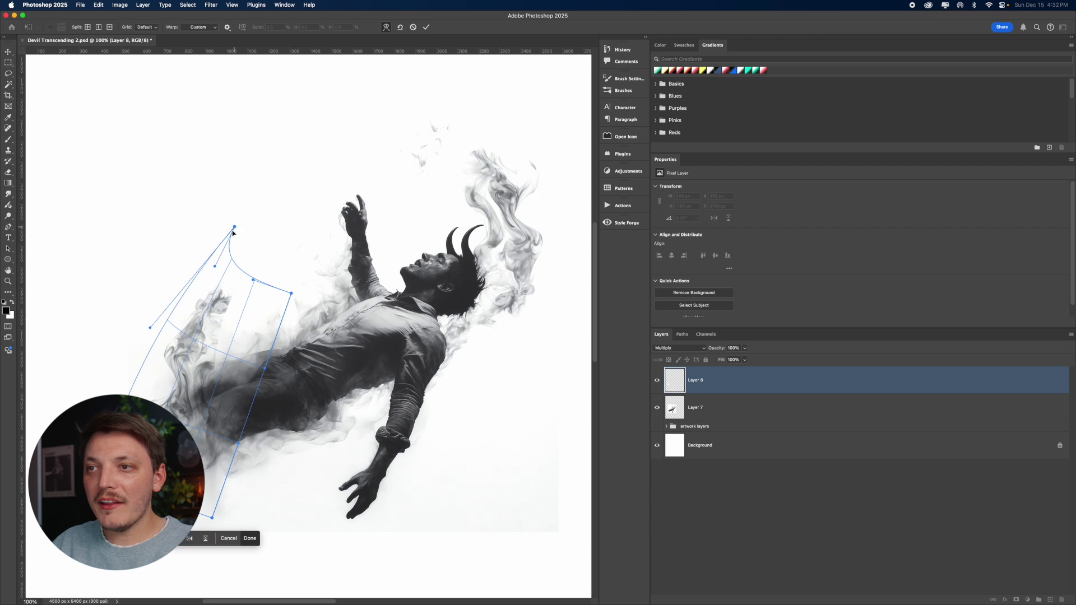
pyautogui.moveTo(253, 281); pyautogui.dragTo(311, 320)
pyautogui.press('Return')
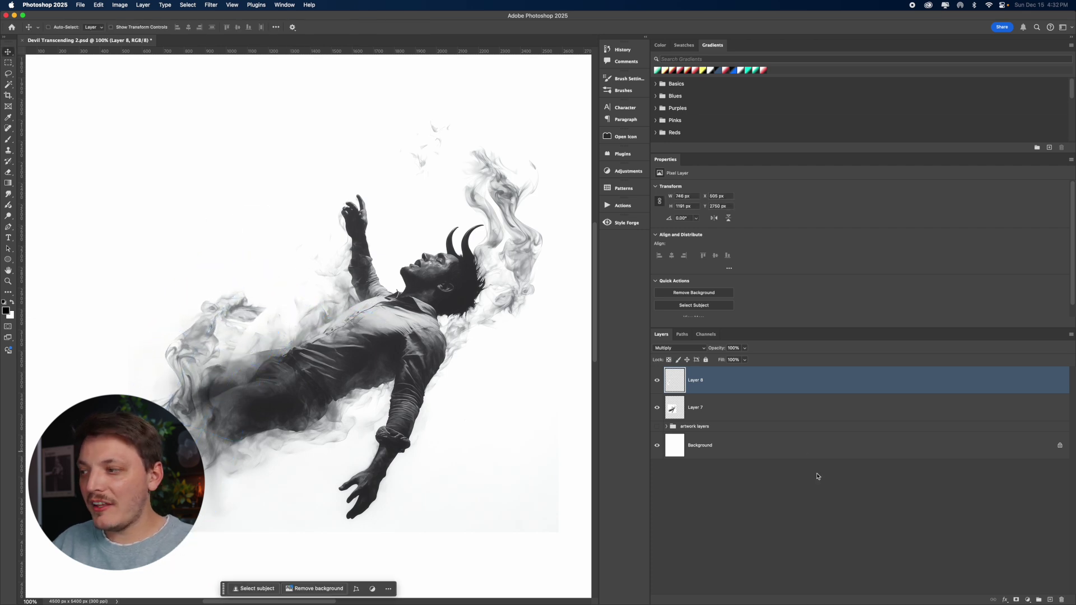
# - Add layer masks to the smoke Layer 8 and Layer 7, painting out part of the smoke
pyautogui.click(1015, 599)
pyautogui.press('b')
pyautogui.moveTo(266, 306)
pyautogui.mouseDown()
pyautogui.moveTo(266, 368)
pyautogui.moveTo(248, 344)
pyautogui.moveTo(283, 337)
pyautogui.moveTo(263, 383)
pyautogui.moveTo(236, 395)
pyautogui.mouseUp()
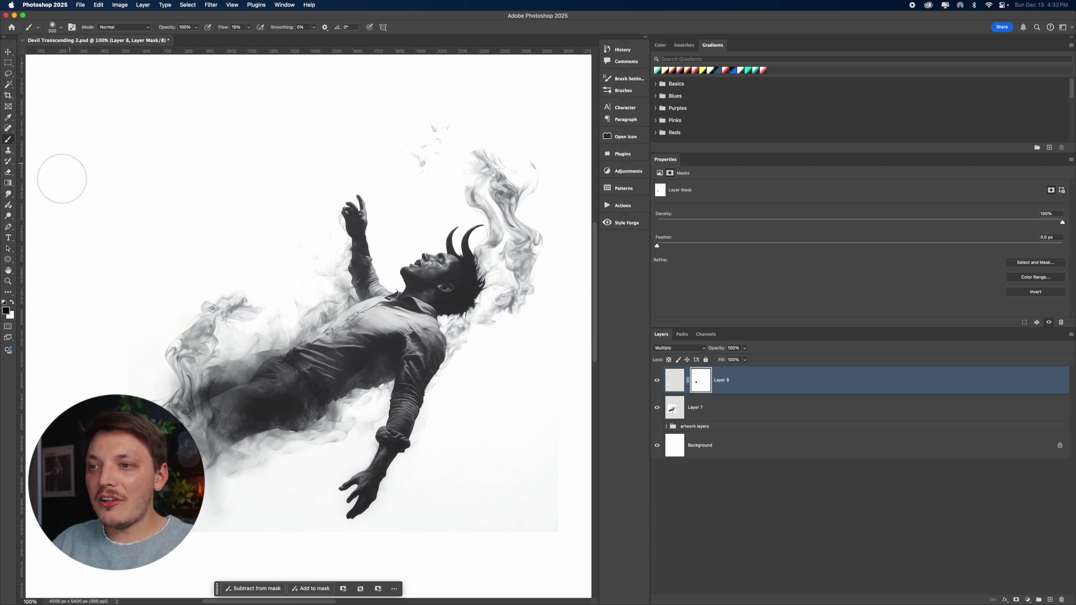
pyautogui.click(690, 410)
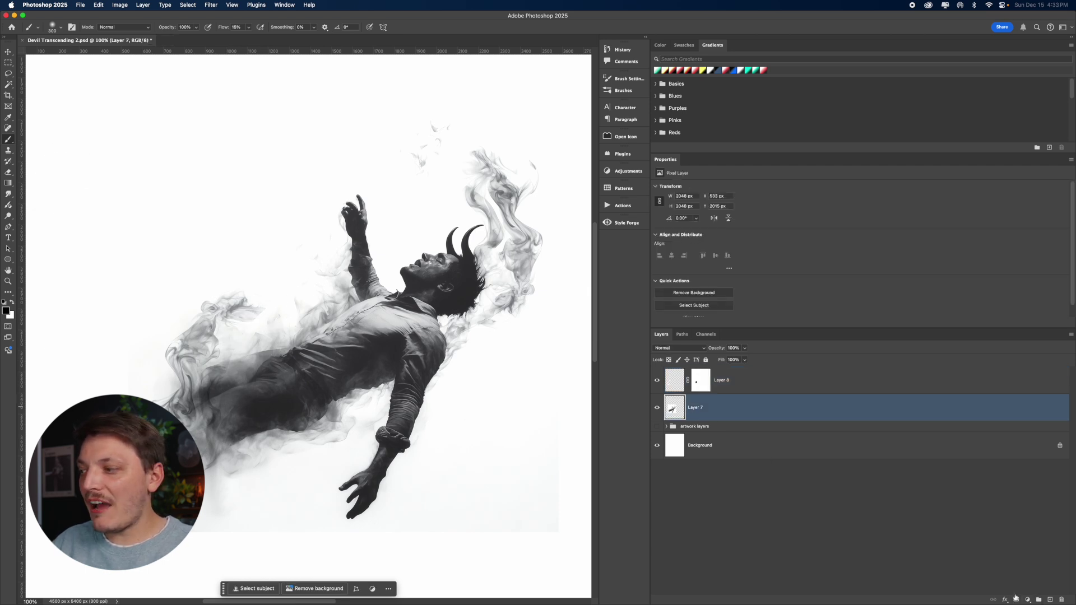
pyautogui.click(1015, 598)
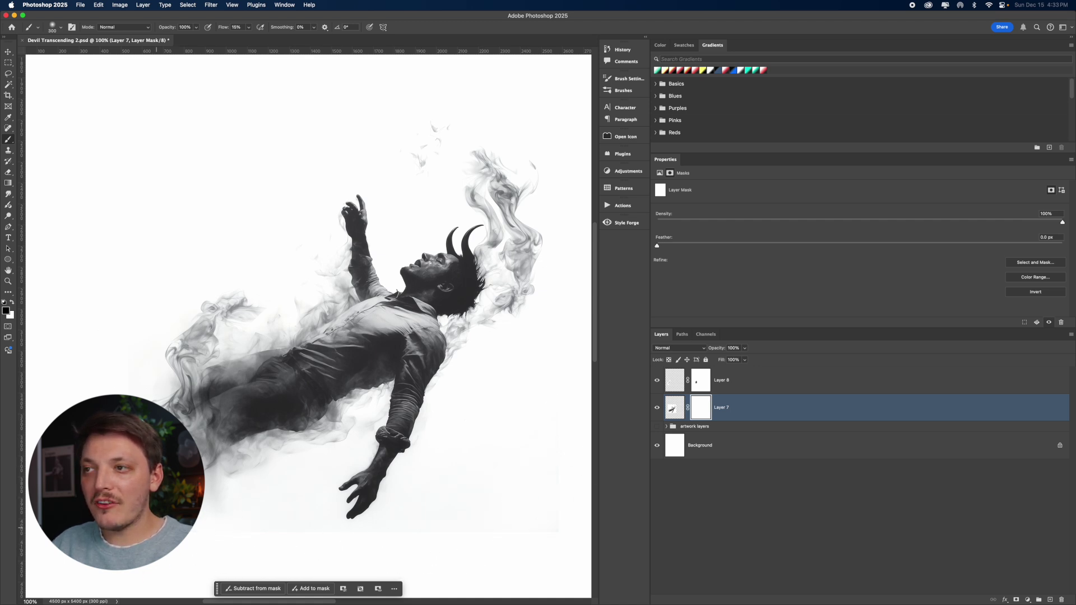
# - Group Layer 7 and Layer 8 into a group named 'test'
pyautogui.click(8, 51)
pyautogui.keyDown('shift'); pyautogui.click(777, 383); pyautogui.keyUp('shift')
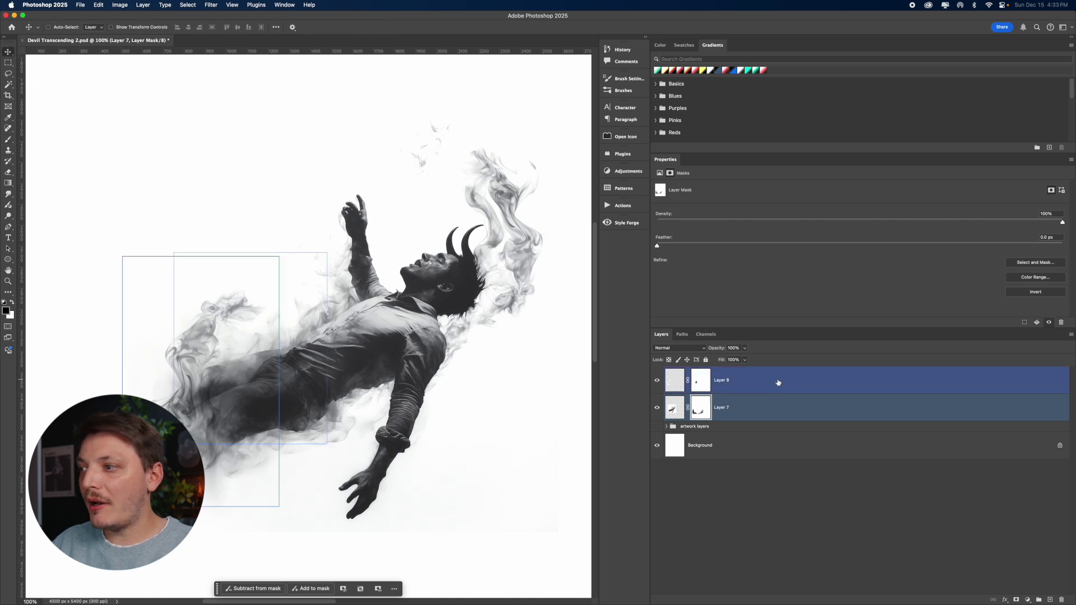
pyautogui.click(778, 383)
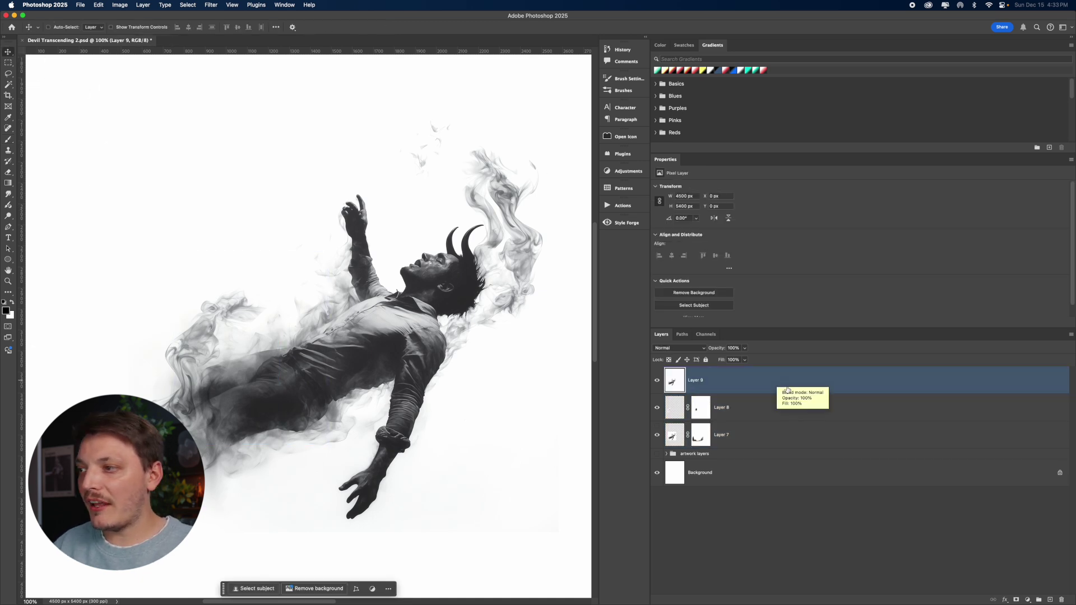
pyautogui.keyDown('shift'); pyautogui.click(828, 402); pyautogui.keyUp('shift')
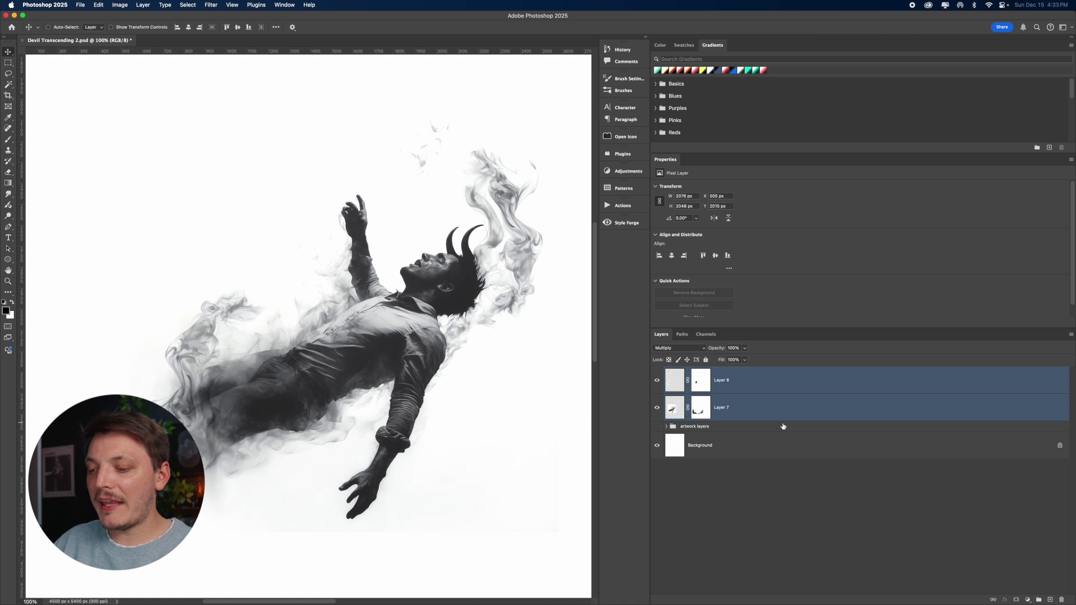
pyautogui.press('super+g')
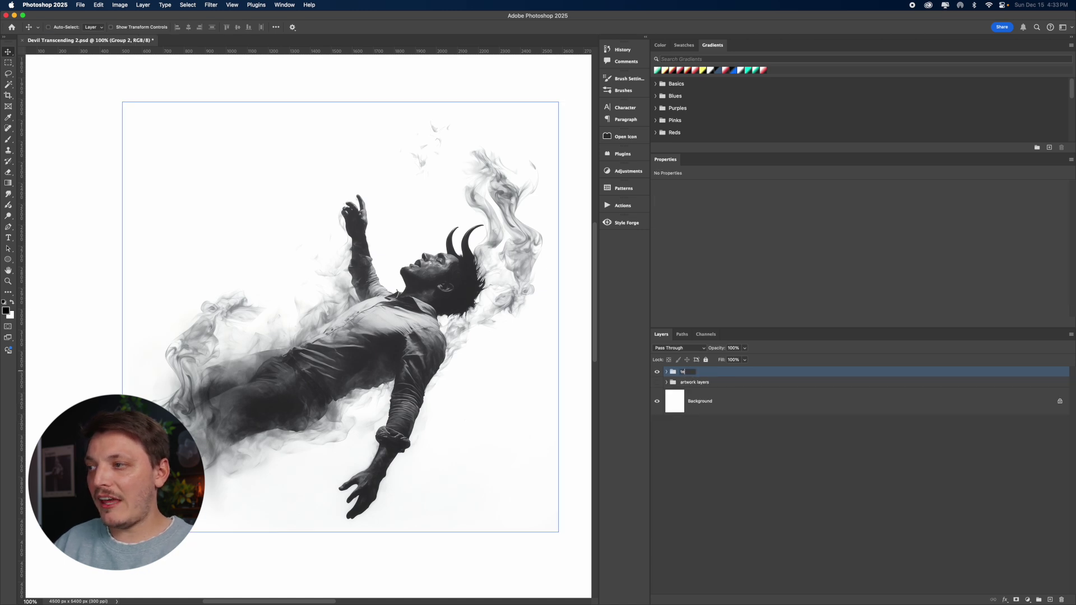
pyautogui.write('st')
pyautogui.press('Return')
# - Add a Gradient Map adjustment above everything using a red gradient preset
pyautogui.click(1026, 599)
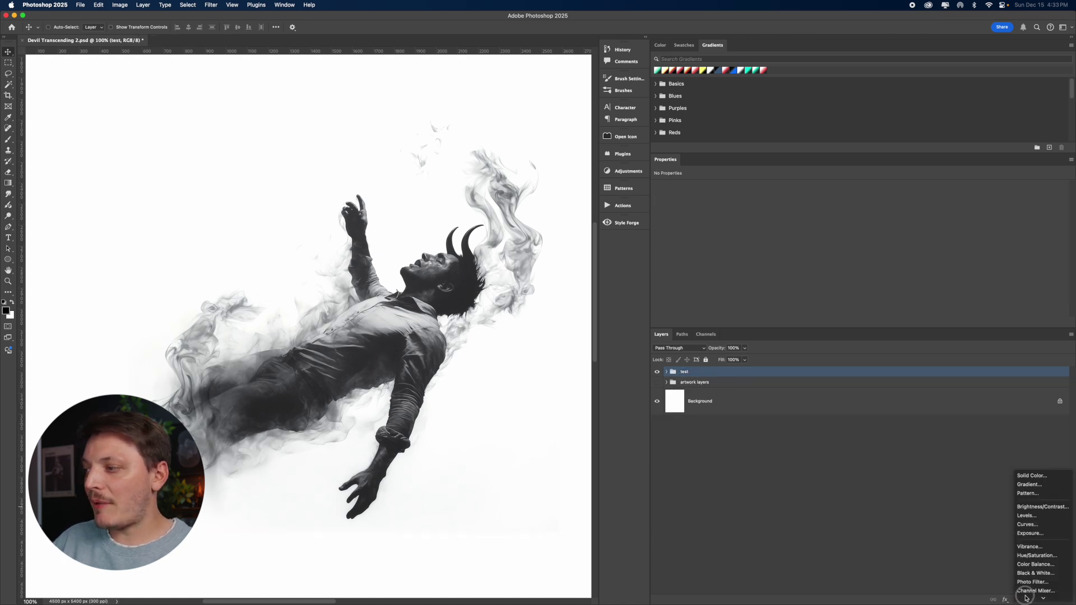
pyautogui.click(1034, 585)
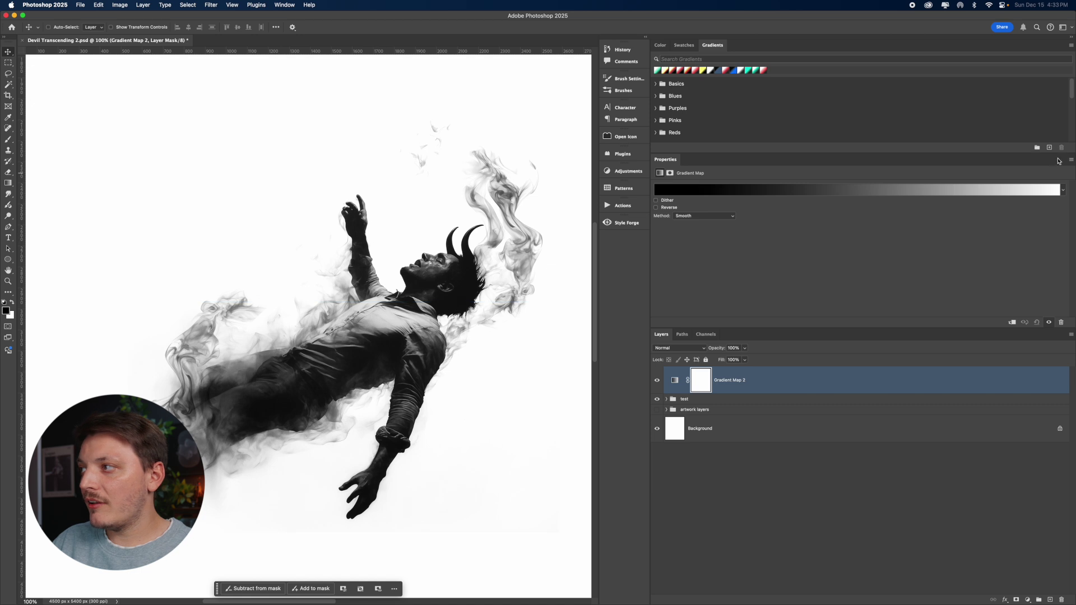
pyautogui.click(1063, 191)
pyautogui.scroll(-3, 830, 313)
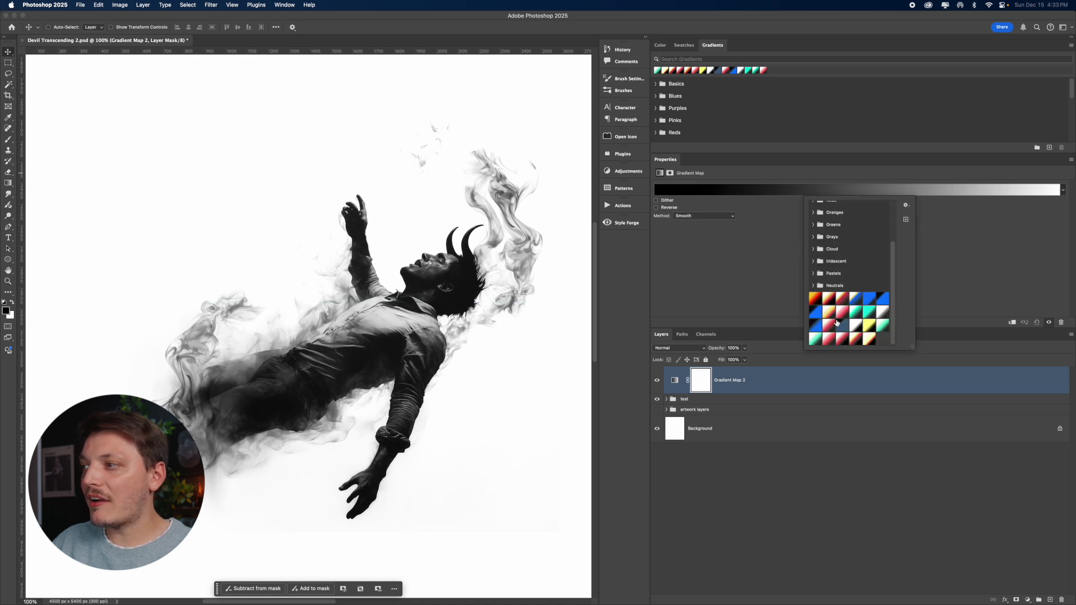
pyautogui.click(829, 324)
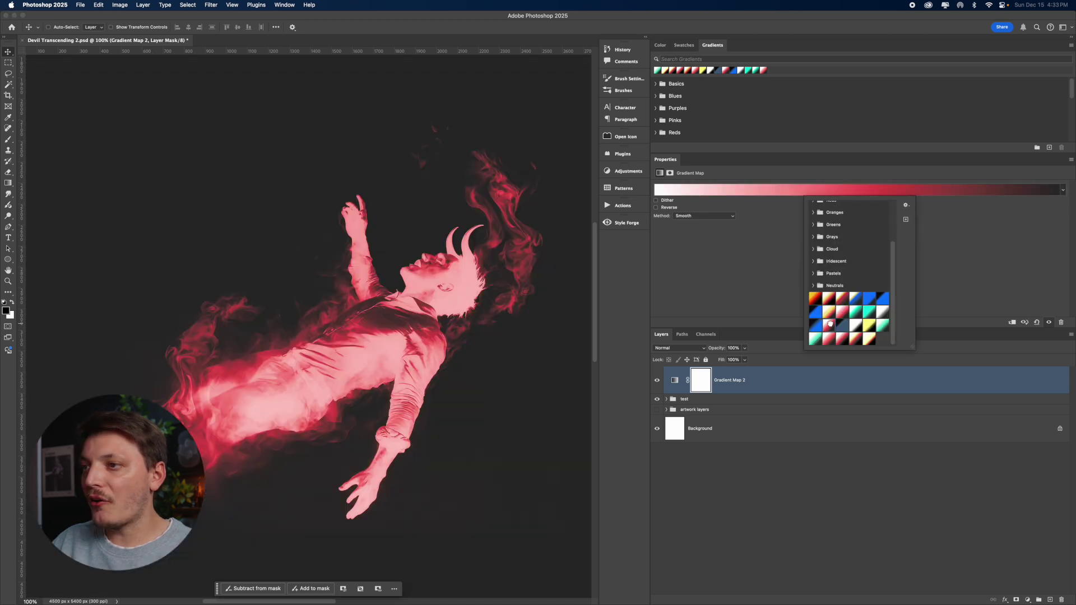
pyautogui.click(997, 229)
pyautogui.click(669, 208)
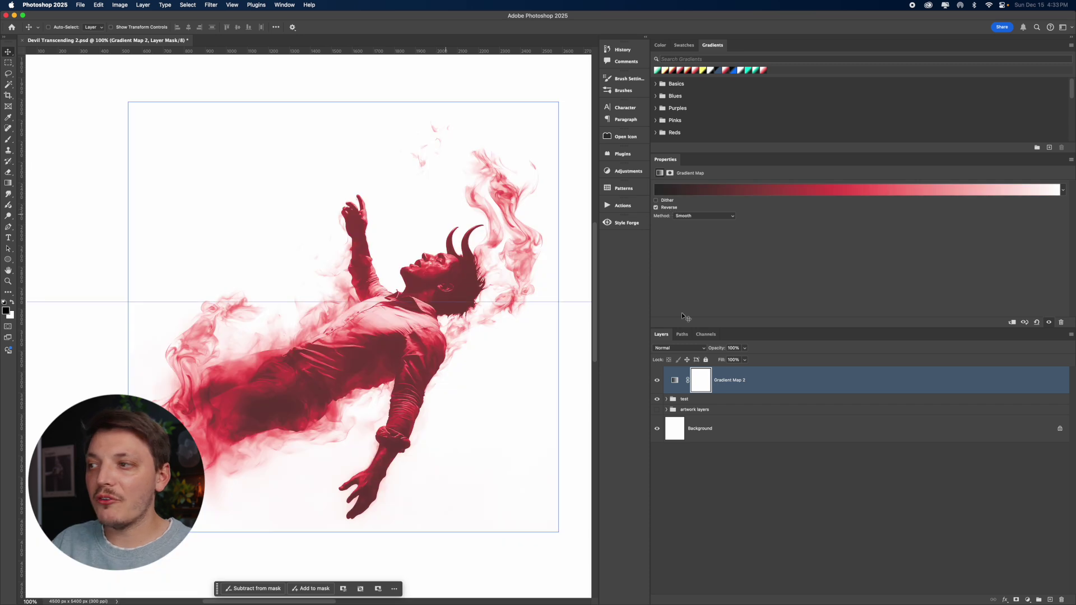
# - Reverse the gradient and add a gold colour stop at location 27
pyautogui.click(751, 191)
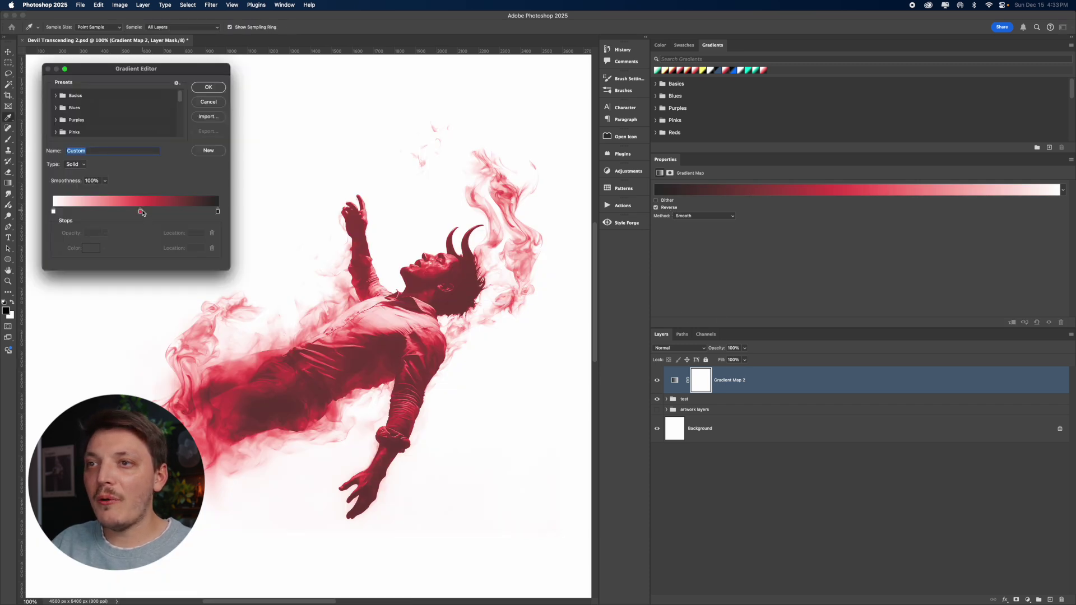
pyautogui.moveTo(141, 211)
pyautogui.mouseDown()
pyautogui.moveTo(117, 212)
pyautogui.moveTo(135, 213)
pyautogui.mouseUp()
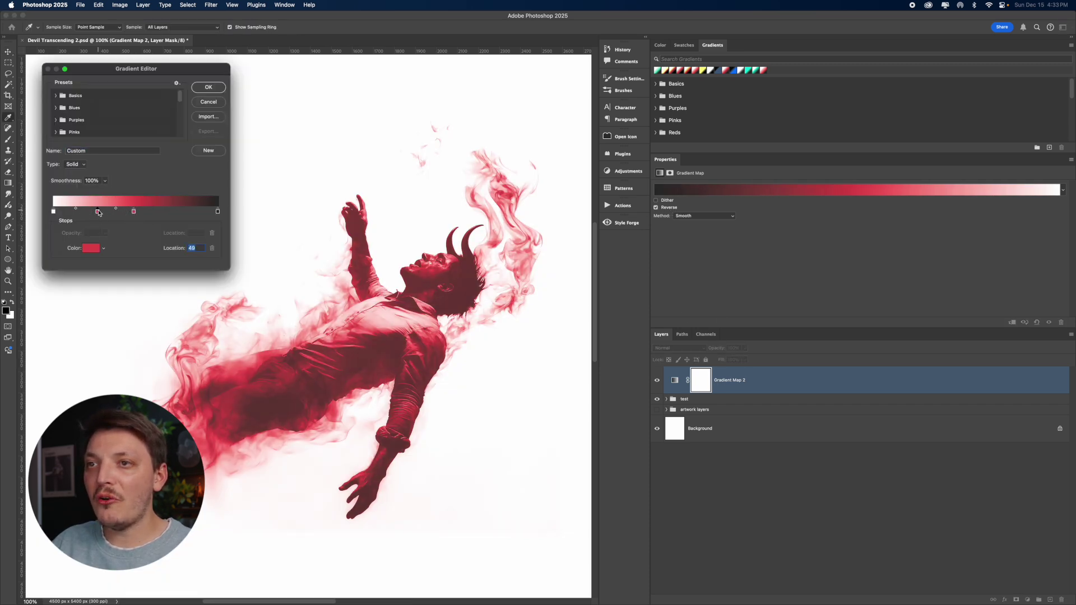
pyautogui.doubleClick(98, 212)
pyautogui.moveTo(474, 387); pyautogui.dragTo(474, 400)
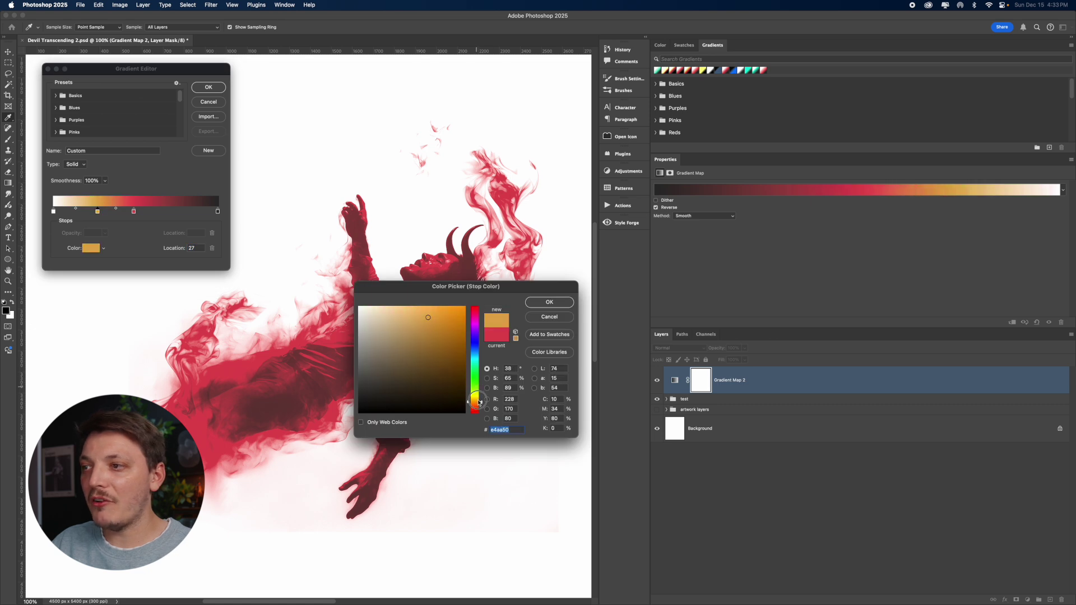
pyautogui.click(549, 303)
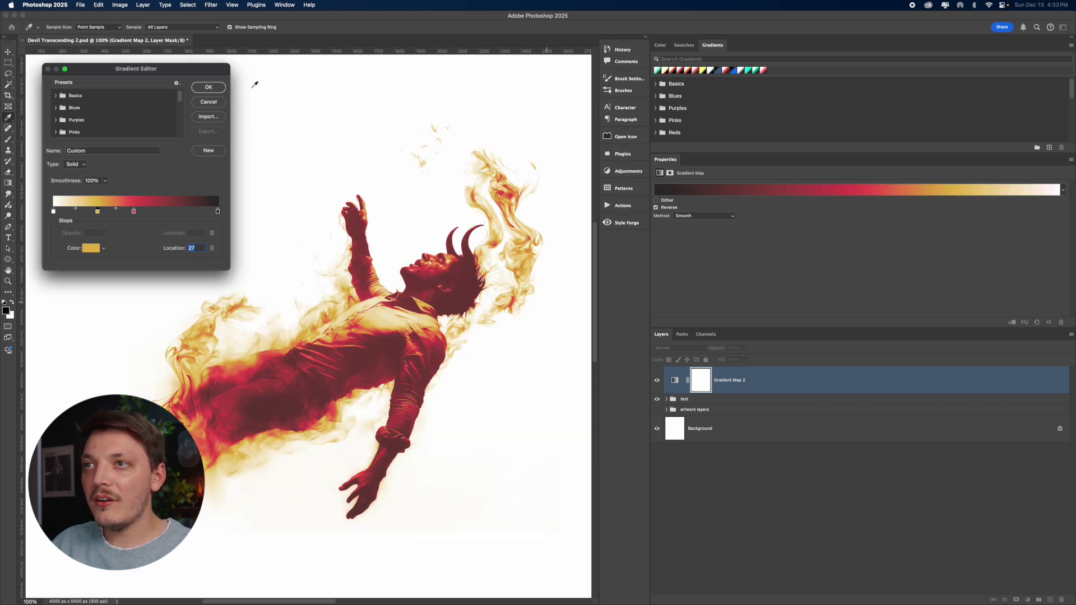
pyautogui.click(208, 88)
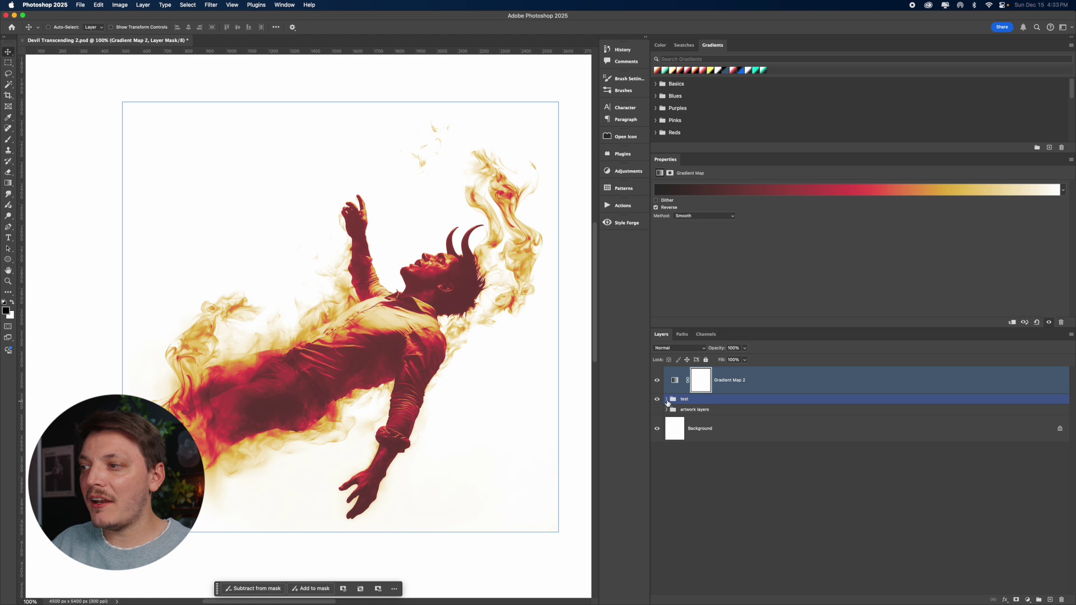
pyautogui.click(666, 399)
# - Add a new layer filled with 50% Gray and apply Add Noise to it
pyautogui.click(706, 400)
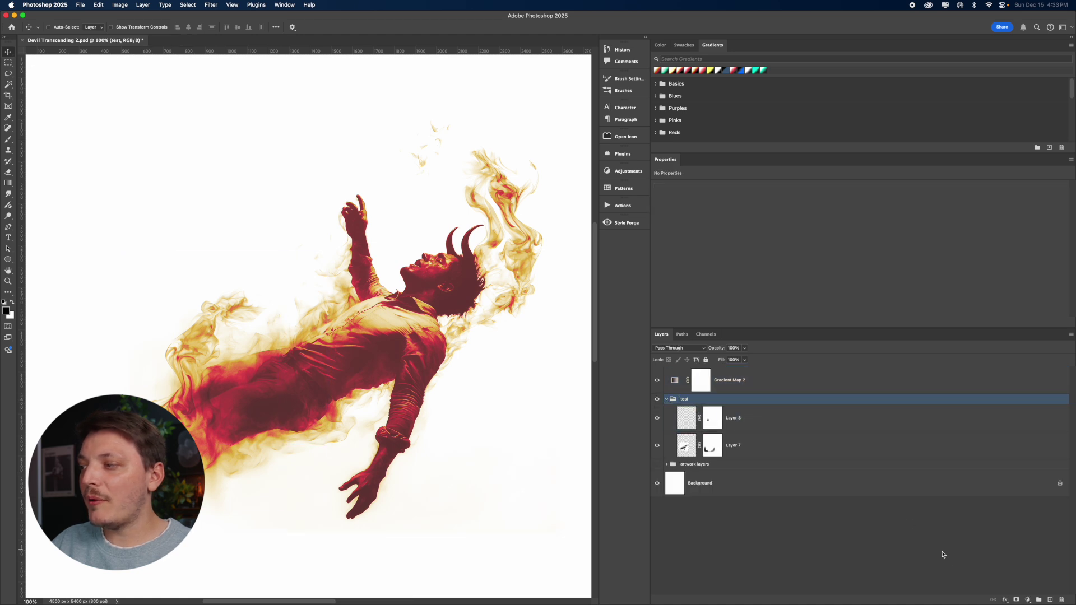
pyautogui.click(1047, 600)
pyautogui.hotkey('shift', 'BackSpace')
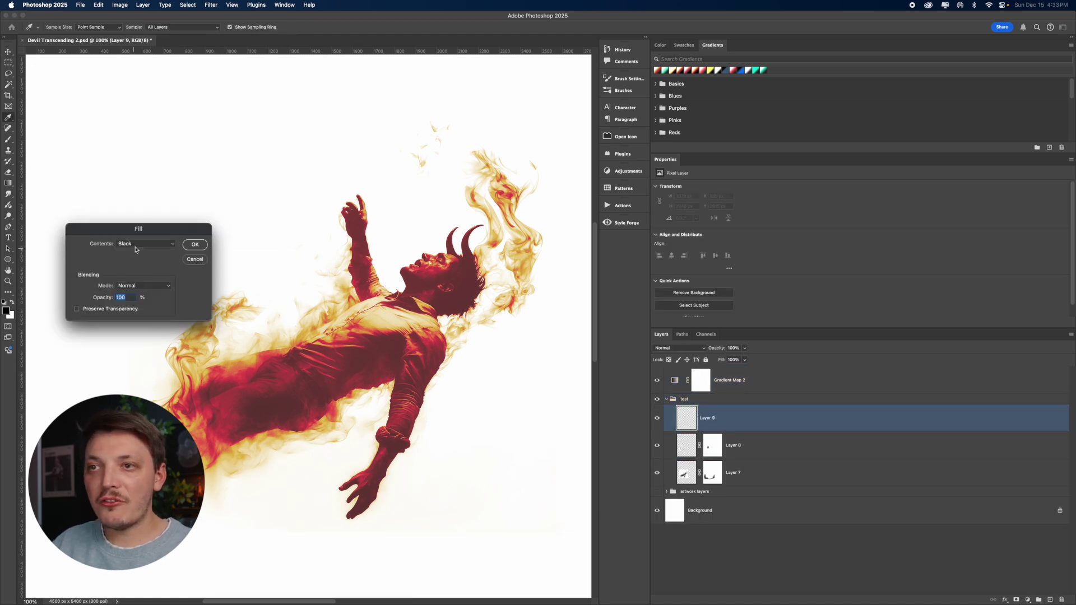
pyautogui.click(135, 247)
pyautogui.click(133, 257)
pyautogui.click(195, 244)
pyautogui.click(210, 4)
pyautogui.moveTo(219, 119)
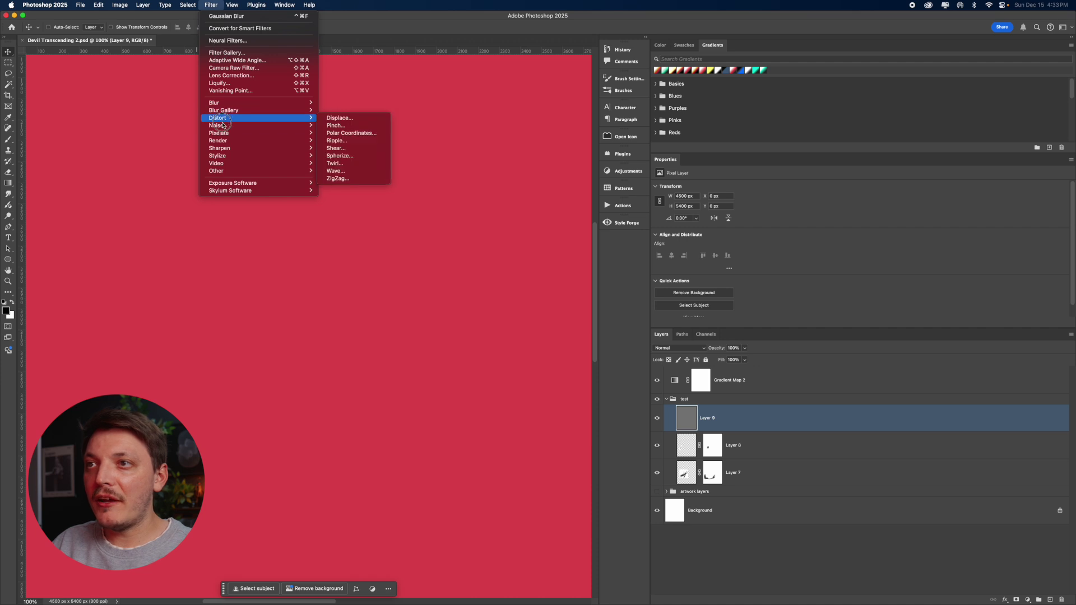
pyautogui.click(339, 126)
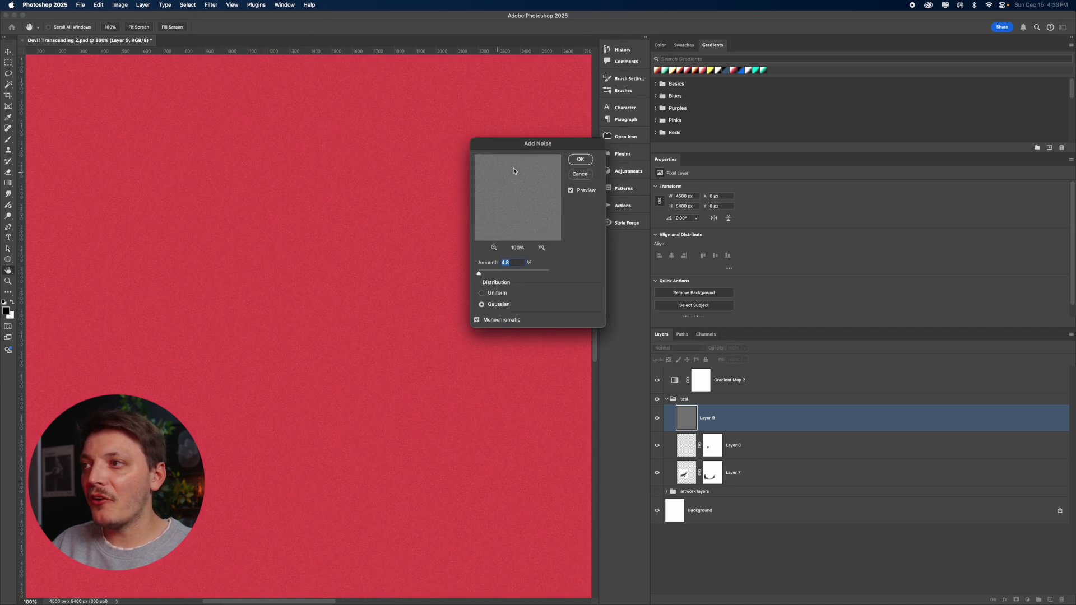
pyautogui.press('Return')
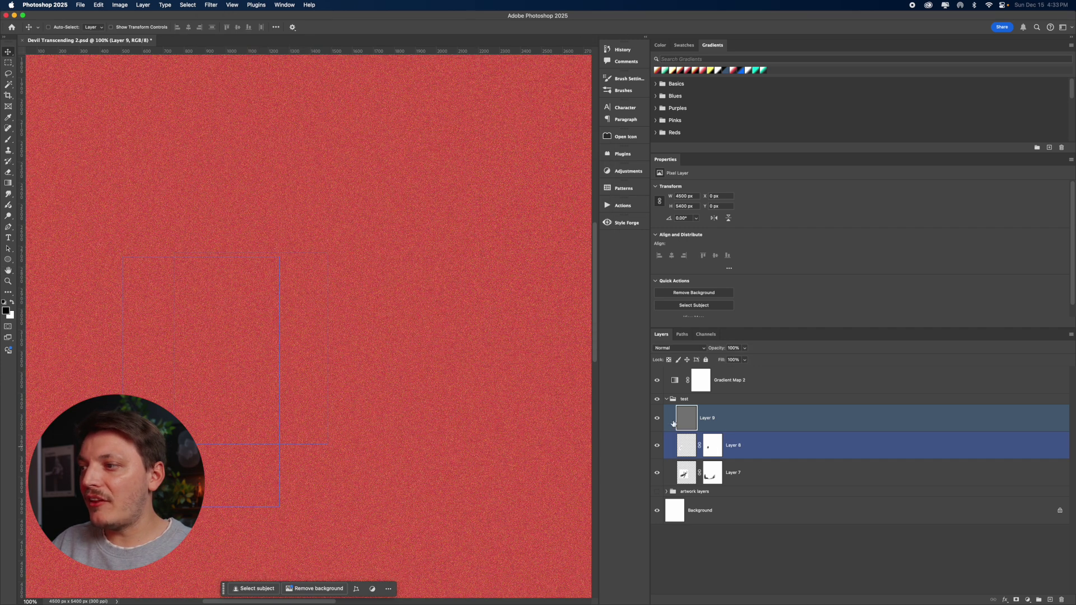
# - Set the noise layer to Screen blend and soften it with a 0.7 px Gaussian Blur
pyautogui.click(657, 380)
pyautogui.click(668, 348)
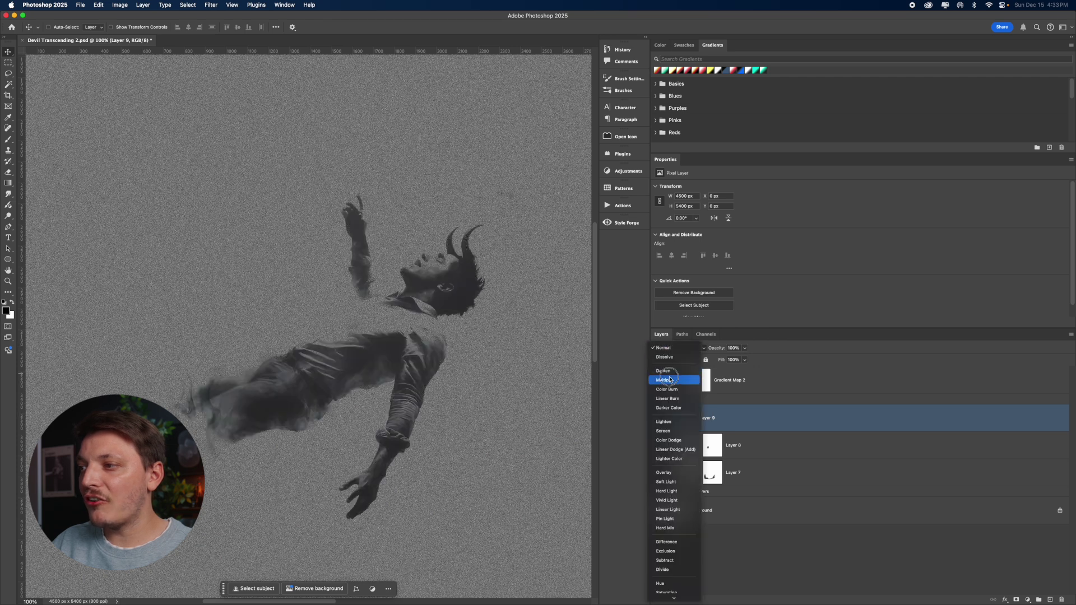
pyautogui.click(670, 430)
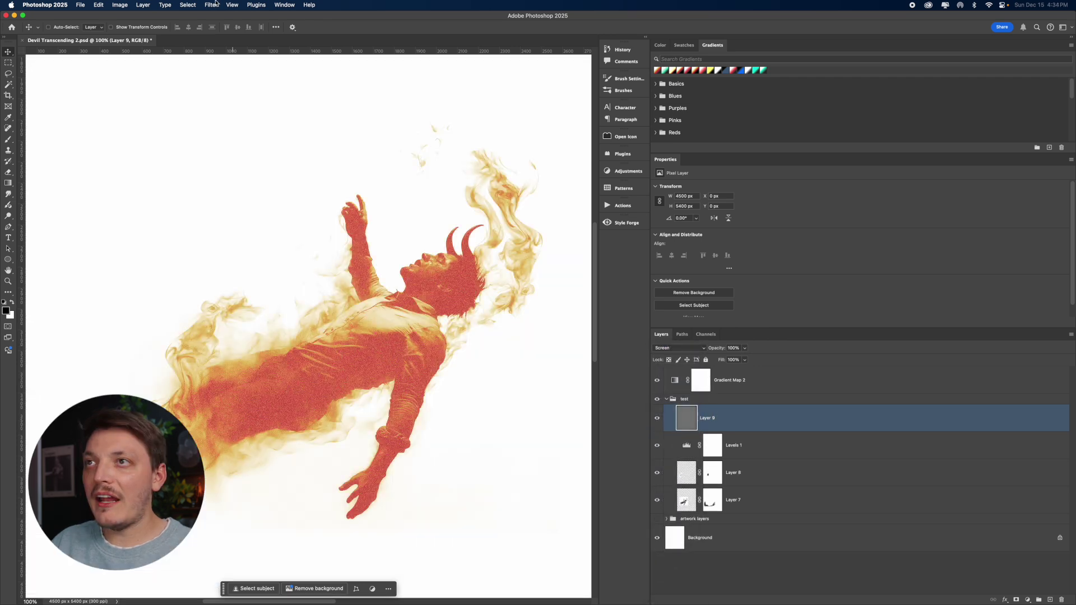
pyautogui.click(211, 4)
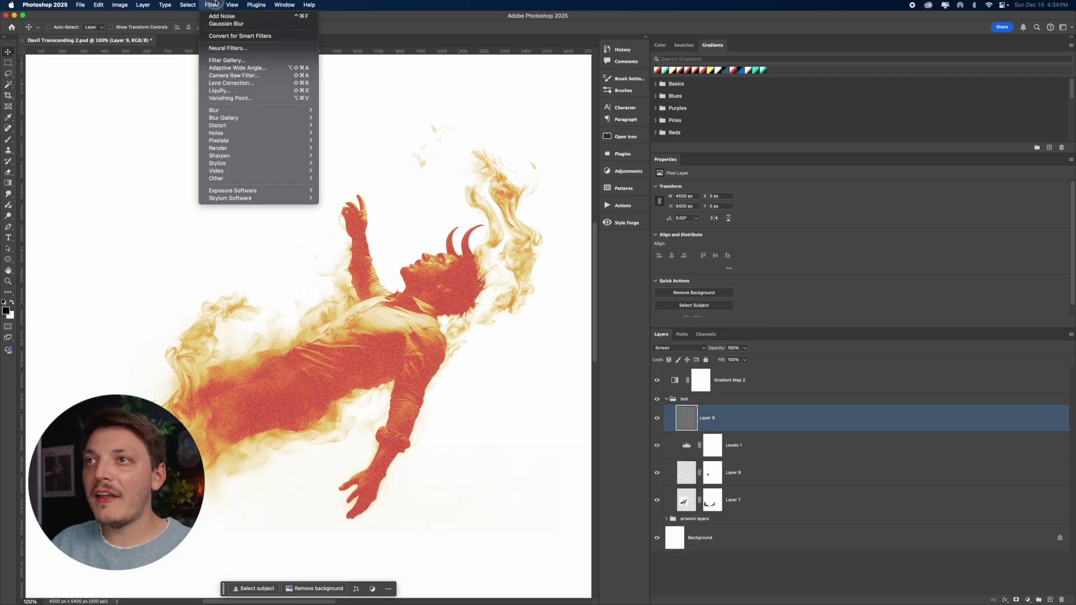
pyautogui.moveTo(236, 112)
pyautogui.click(332, 141)
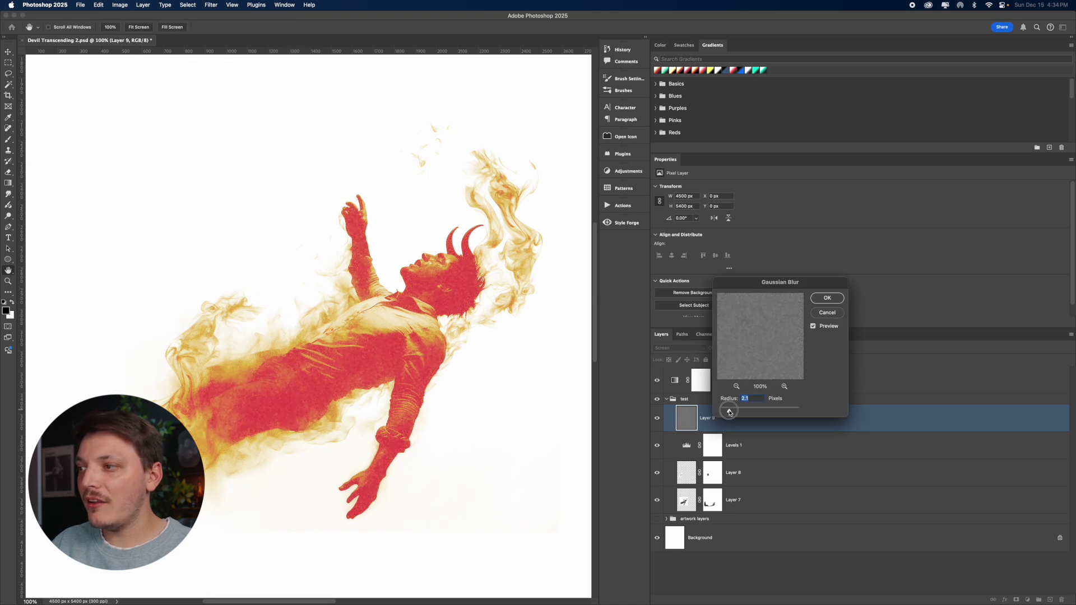
pyautogui.moveTo(729, 411); pyautogui.dragTo(725, 414)
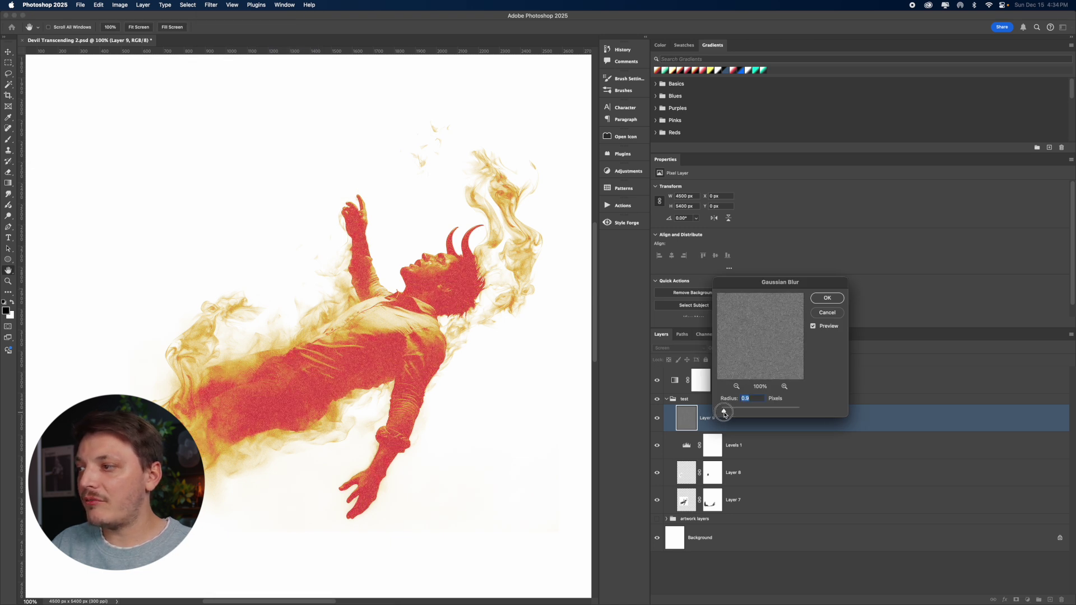
pyautogui.click(827, 297)
# - Move the noise Layer 9 out of the group to sit above test
pyautogui.keyDown('super'); pyautogui.click(757, 483); pyautogui.keyUp('super')
pyautogui.click(707, 419)
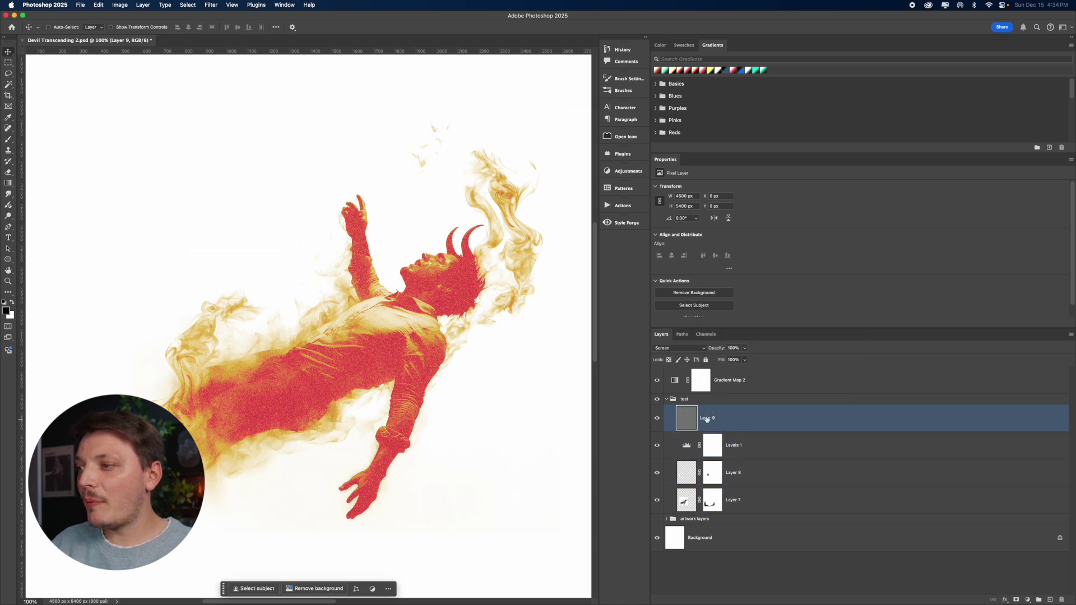
pyautogui.moveTo(707, 419); pyautogui.dragTo(707, 394)
# - Convert the test group to a smart object and give it a 2.5 px Gaussian Blur
pyautogui.click(678, 425)
pyautogui.click(666, 426)
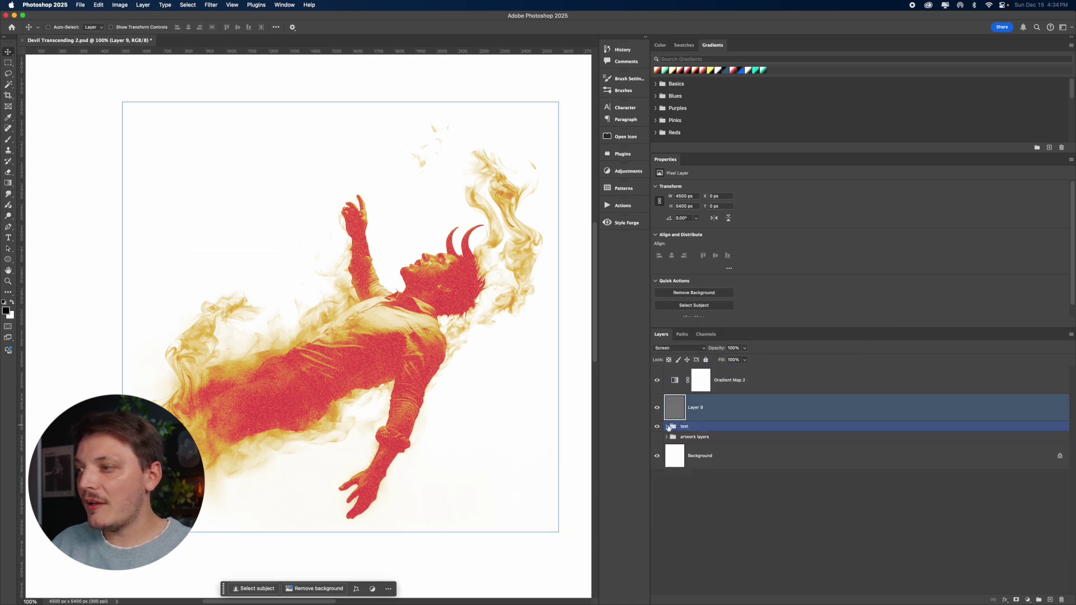
pyautogui.rightClick(710, 426)
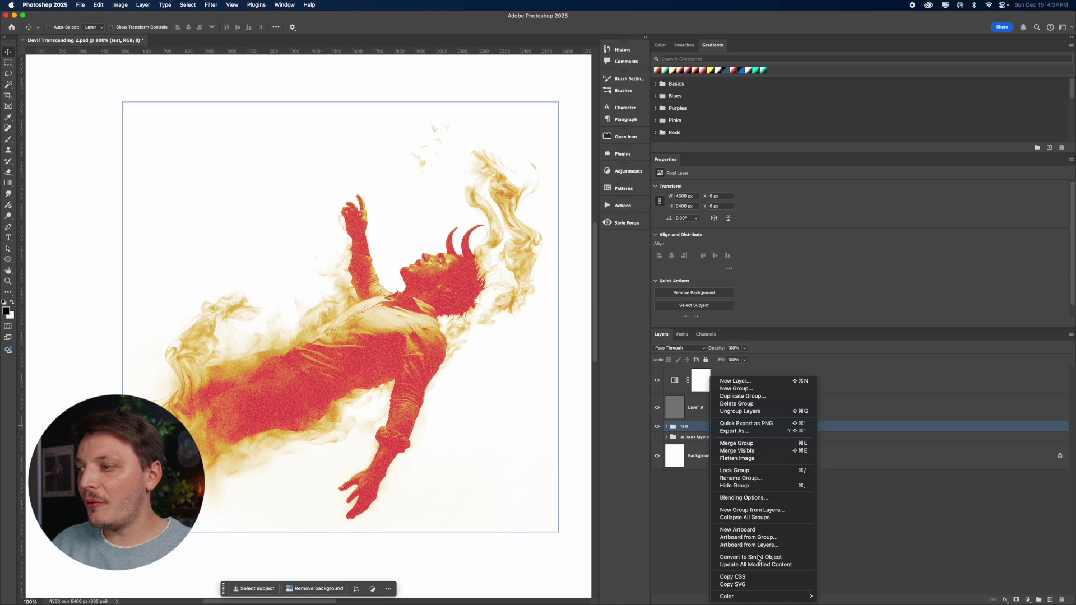
pyautogui.click(758, 556)
pyautogui.click(210, 5)
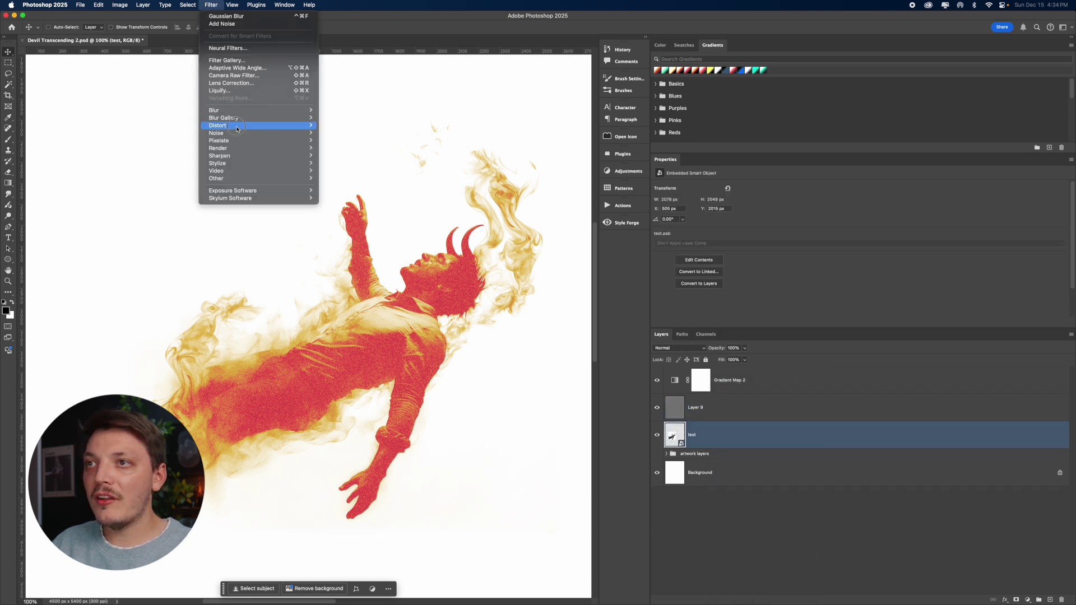
pyautogui.moveTo(236, 110)
pyautogui.click(345, 140)
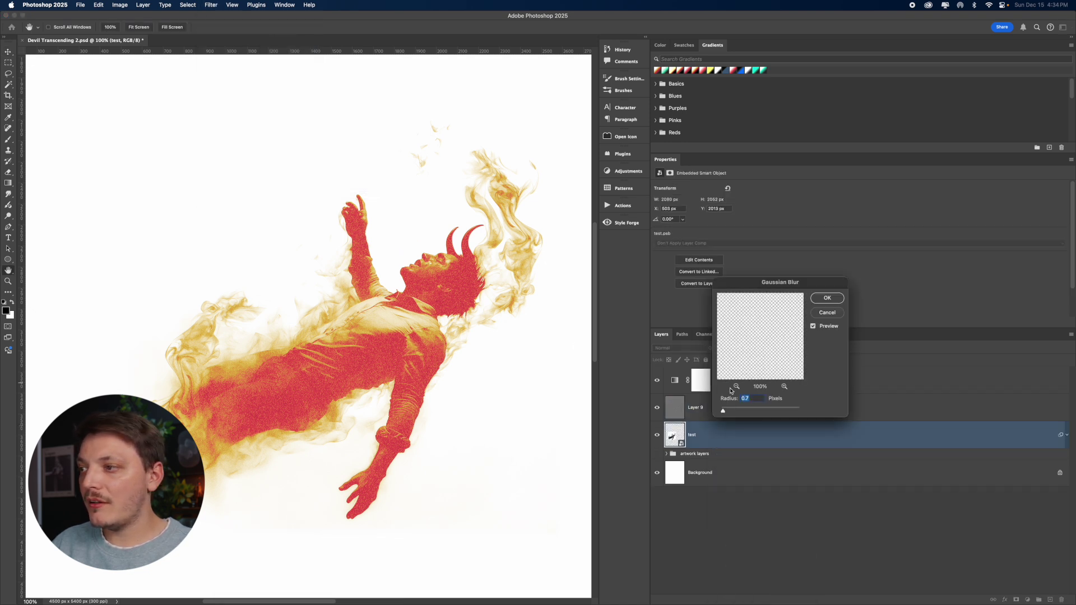
pyautogui.moveTo(723, 410); pyautogui.dragTo(731, 412)
pyautogui.click(828, 299)
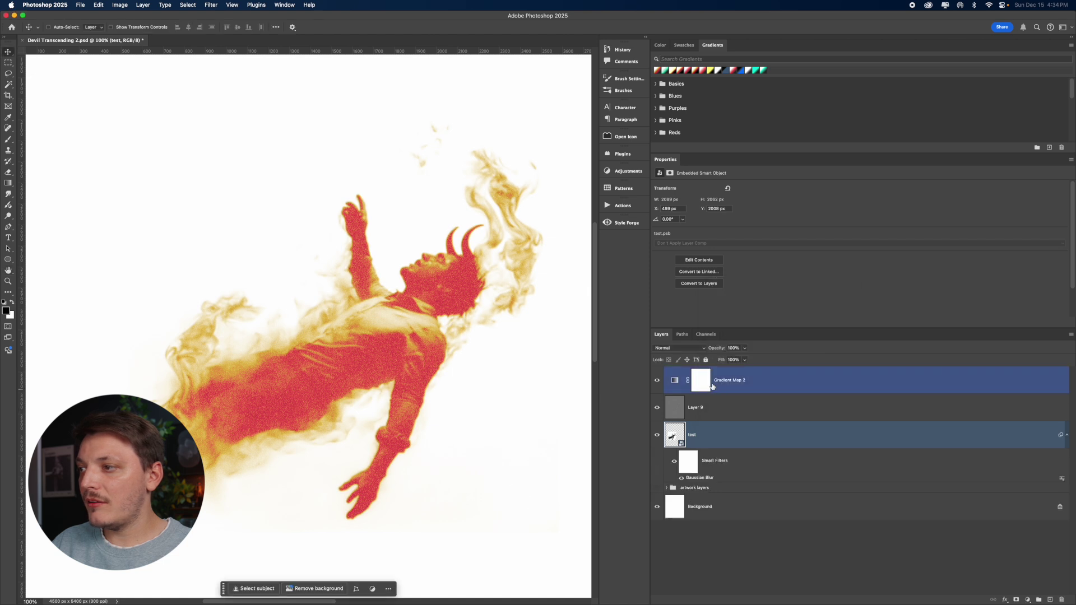
# - Delete Gradient Map 2's layer mask and set its blend mode to Overlay
pyautogui.rightClick(713, 386)
pyautogui.click(728, 397)
pyautogui.click(657, 380)
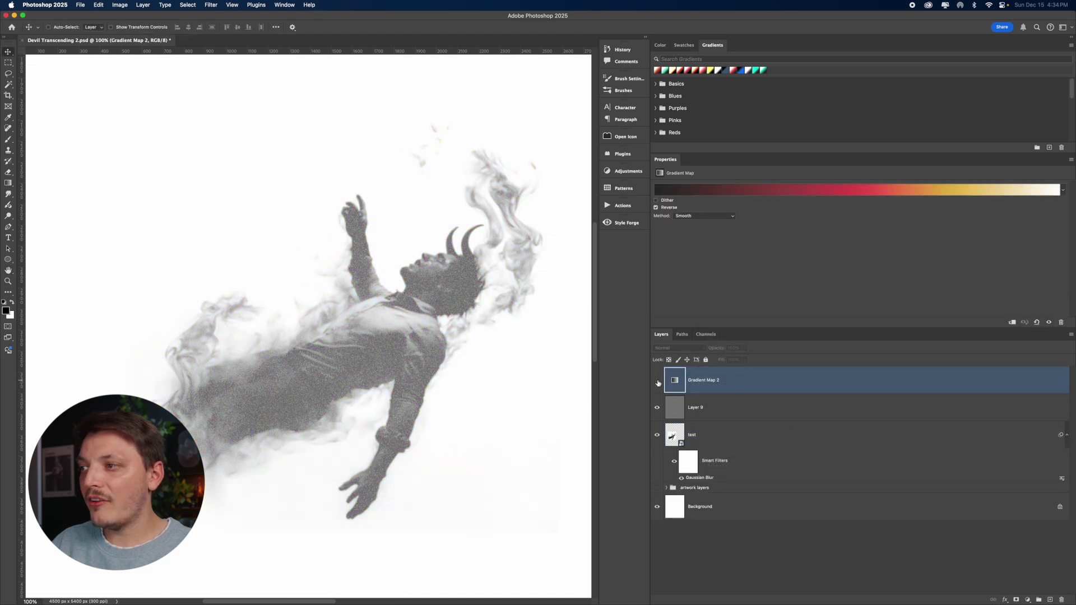
pyautogui.click(657, 380)
pyautogui.click(666, 348)
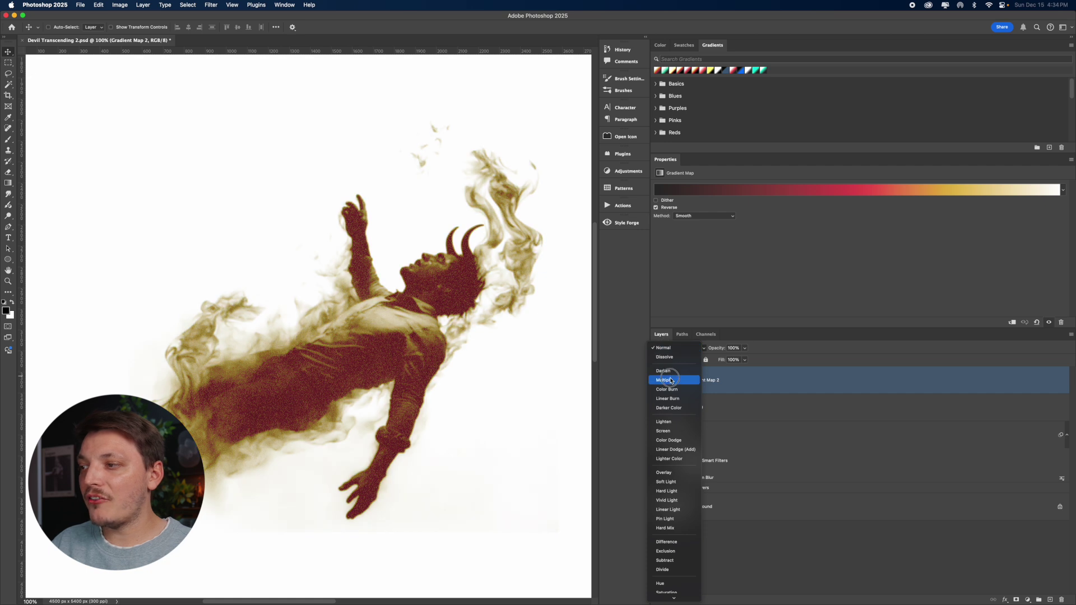
pyautogui.click(664, 472)
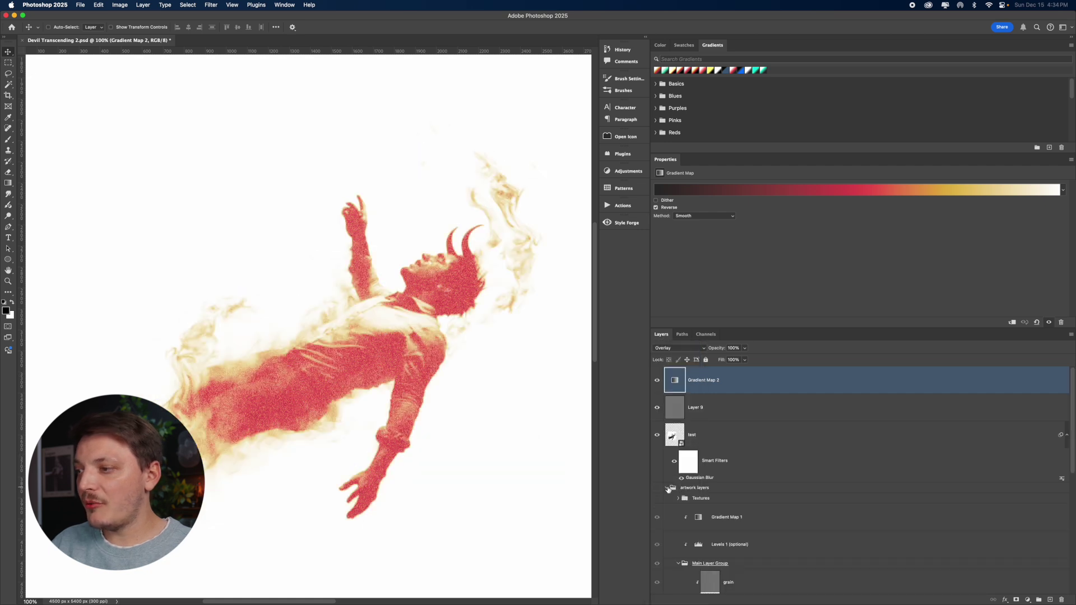
pyautogui.click(715, 524)
# - Set the grain Layer 9 to Hard Light and inspect the grain up close
pyautogui.click(697, 408)
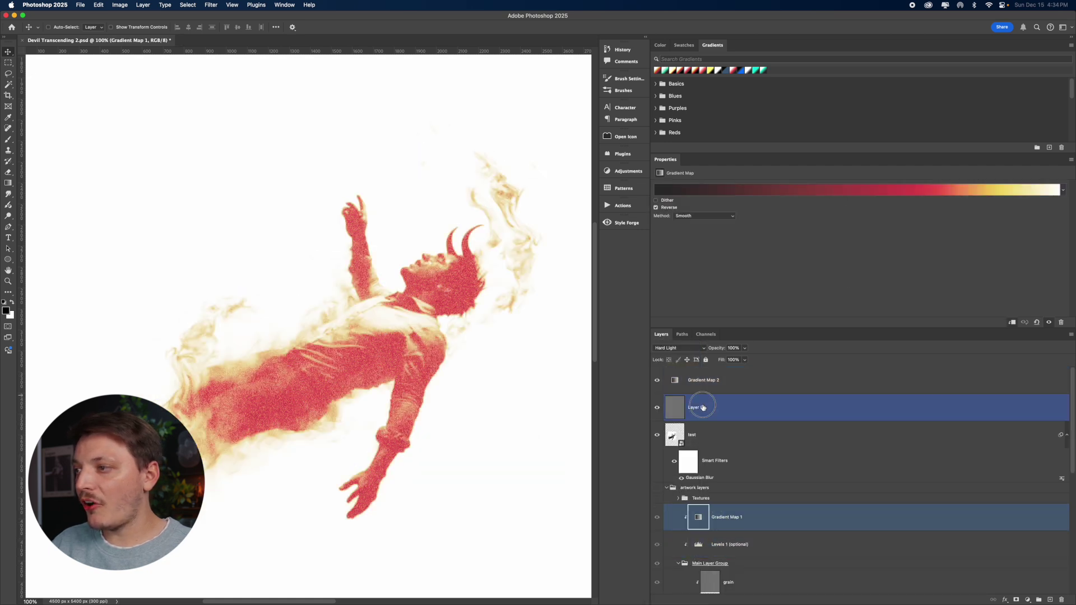
pyautogui.click(679, 348)
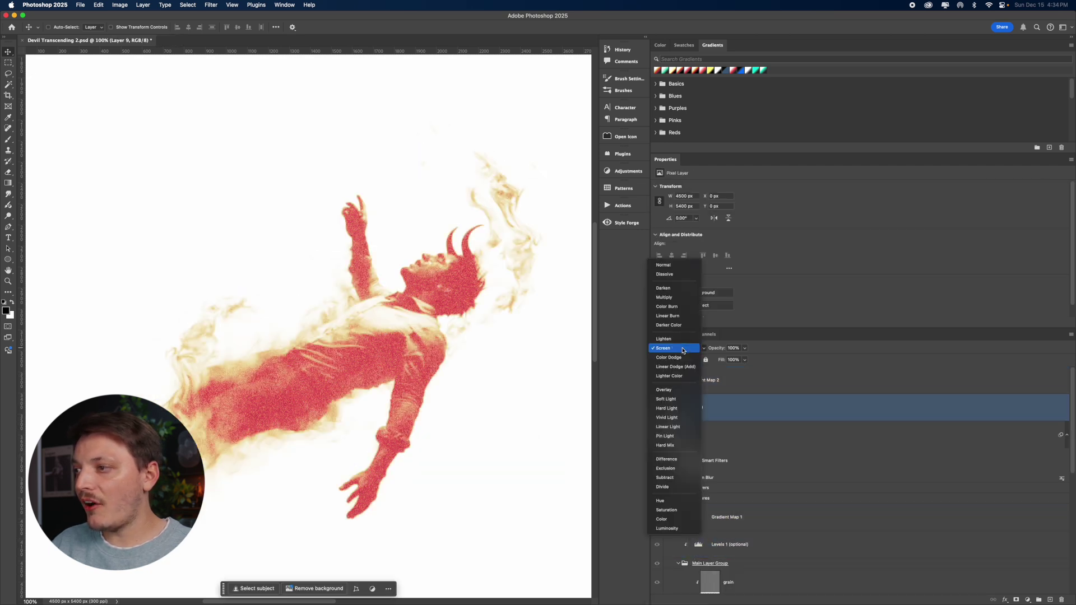
pyautogui.click(667, 408)
pyautogui.press('z')
pyautogui.click(470, 289)
pyautogui.moveTo(492, 284); pyautogui.dragTo(421, 276)
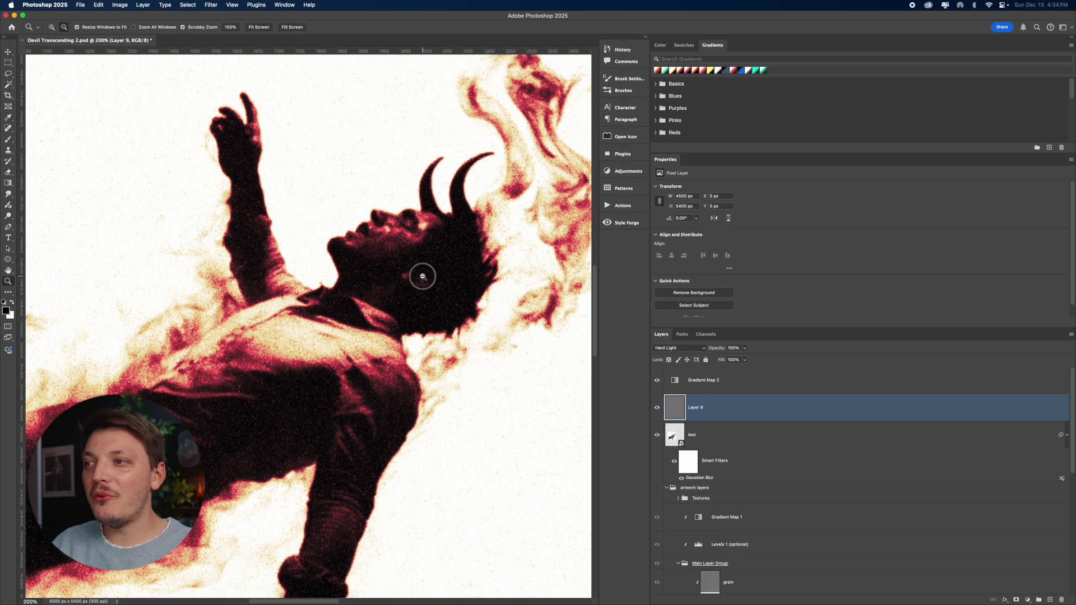
pyautogui.press('super+t')
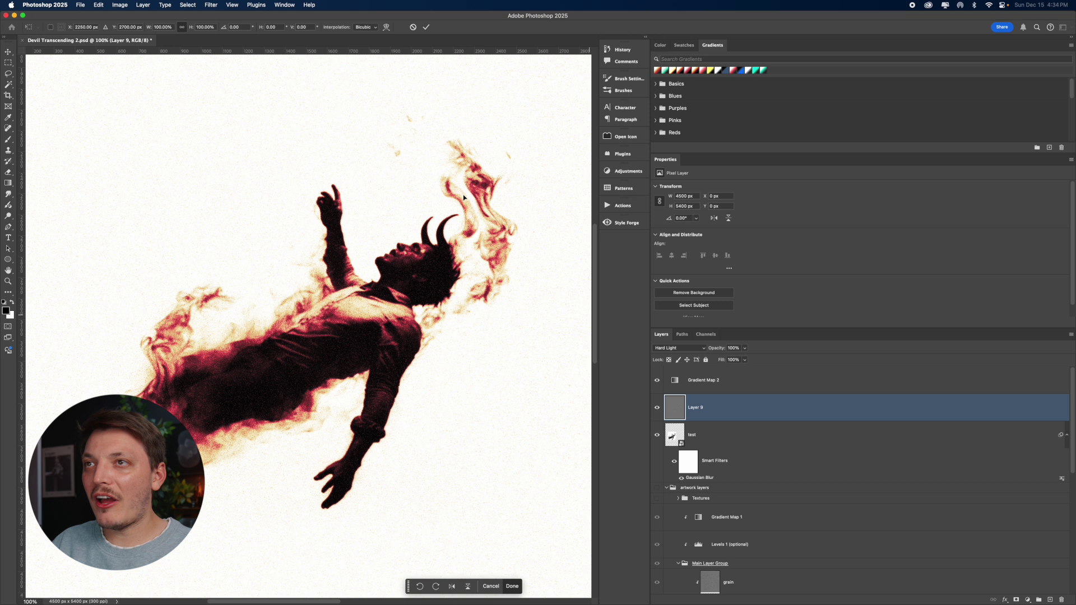
pyautogui.press('Return')
# - Darken the midtones of the test smart object with a Levels adjustment
pyautogui.click(717, 442)
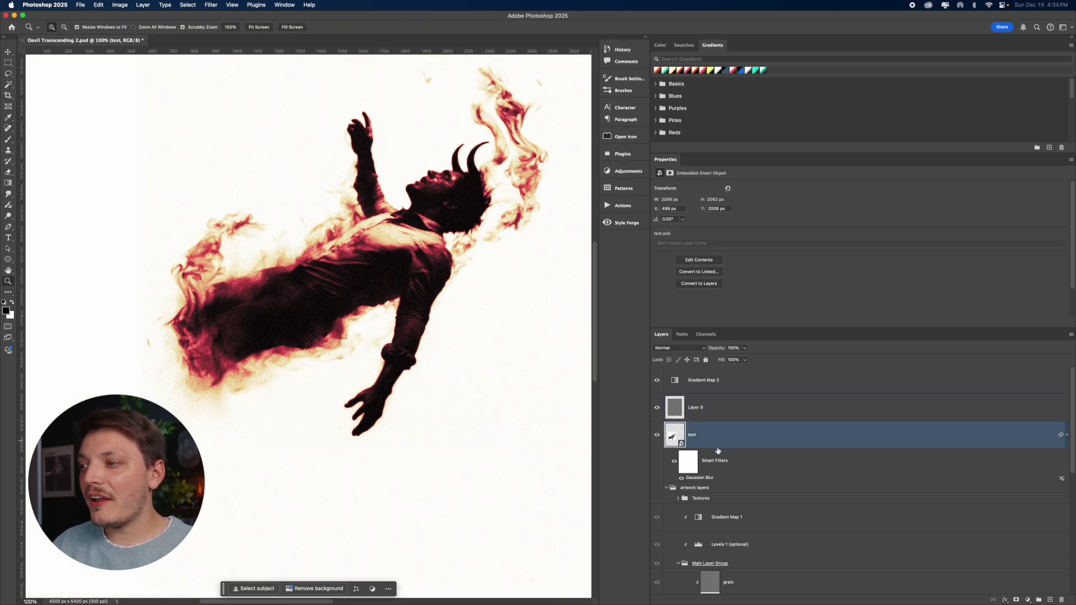
pyautogui.press('super+l')
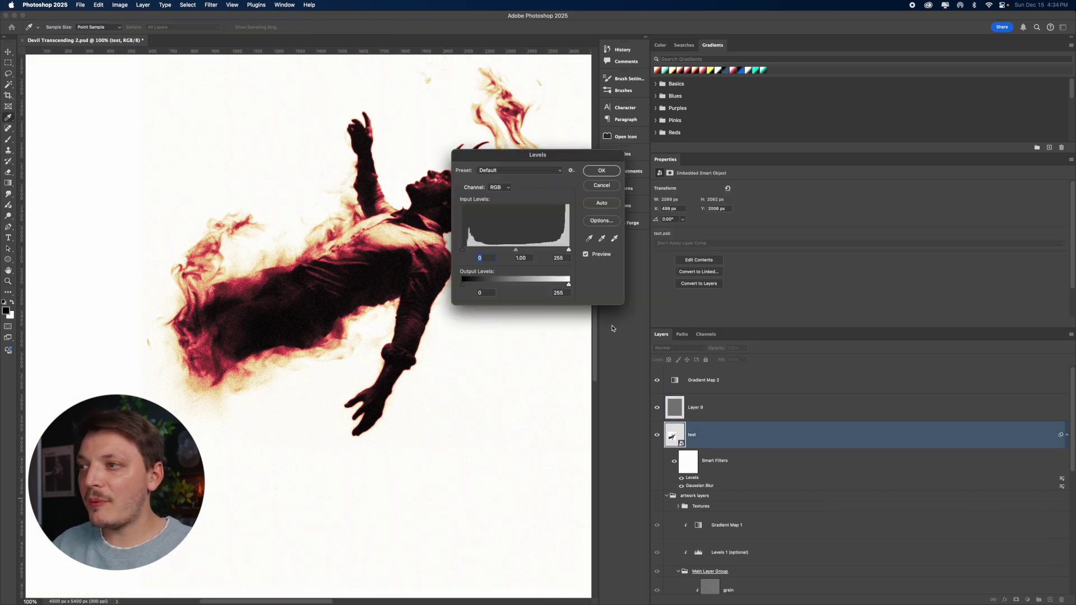
pyautogui.moveTo(518, 252)
pyautogui.mouseDown()
pyautogui.moveTo(529, 253)
pyautogui.moveTo(500, 256)
pyautogui.mouseUp()
pyautogui.click(601, 171)
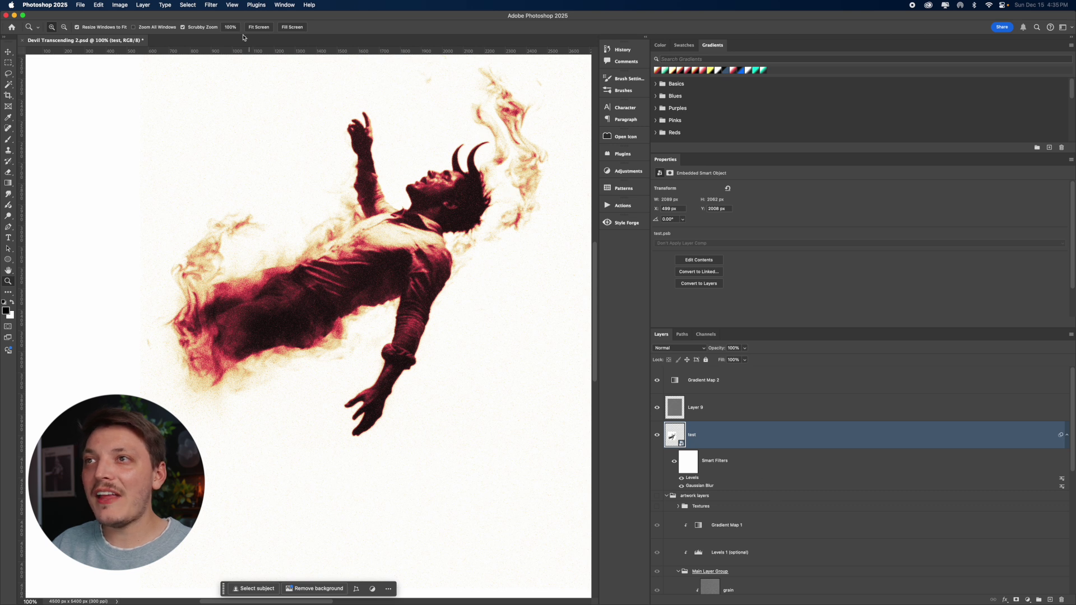
# - Apply Filter Gallery Palette Knife, Stamp and Grain effects to the test layer
pyautogui.click(210, 5)
pyautogui.press('Escape')
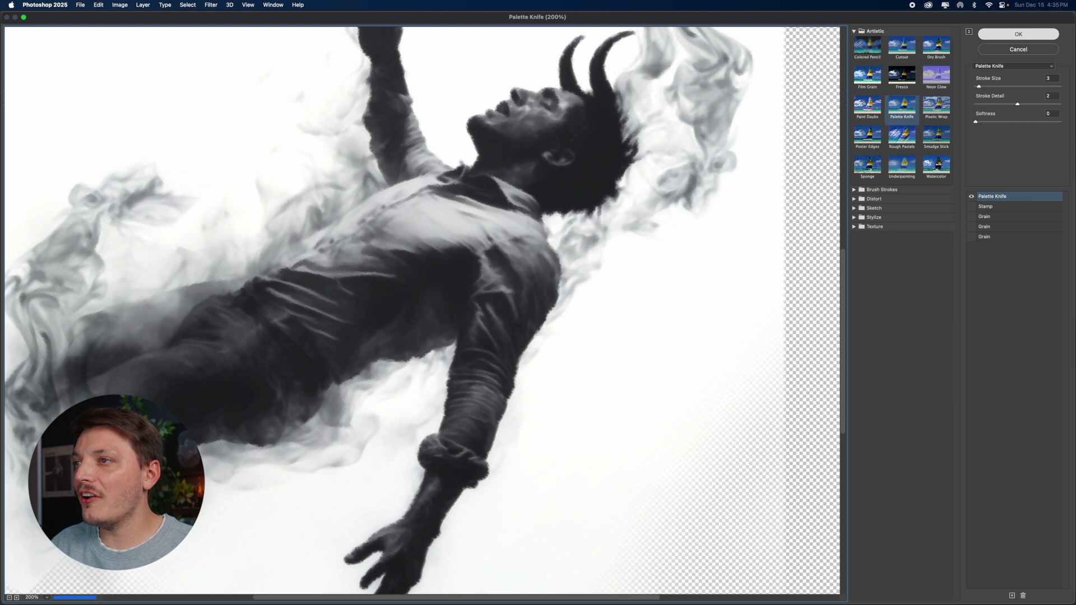
pyautogui.click(1012, 35)
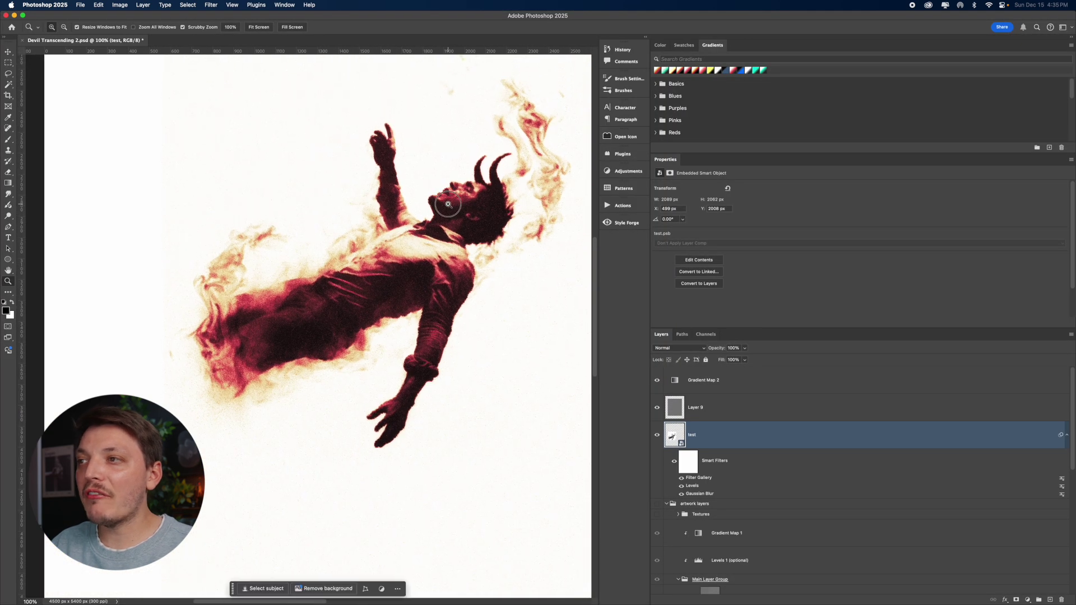
pyautogui.click(448, 205)
pyautogui.keyDown('alt'); pyautogui.click(448, 205); pyautogui.keyUp('alt')
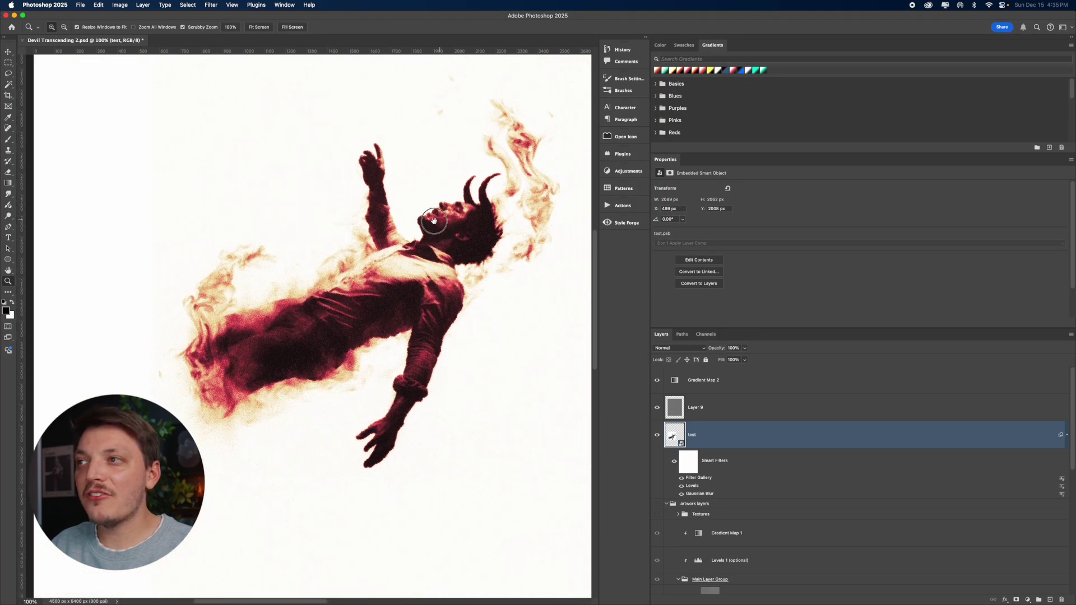
pyautogui.press('v')
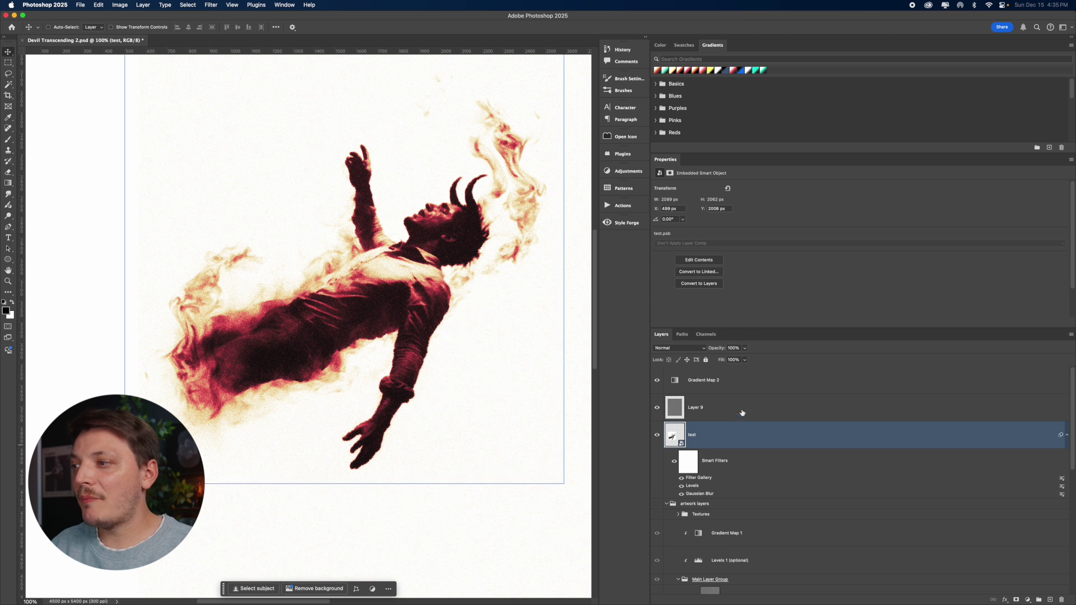
pyautogui.click(721, 383)
pyautogui.press('alt+shift+super+e')
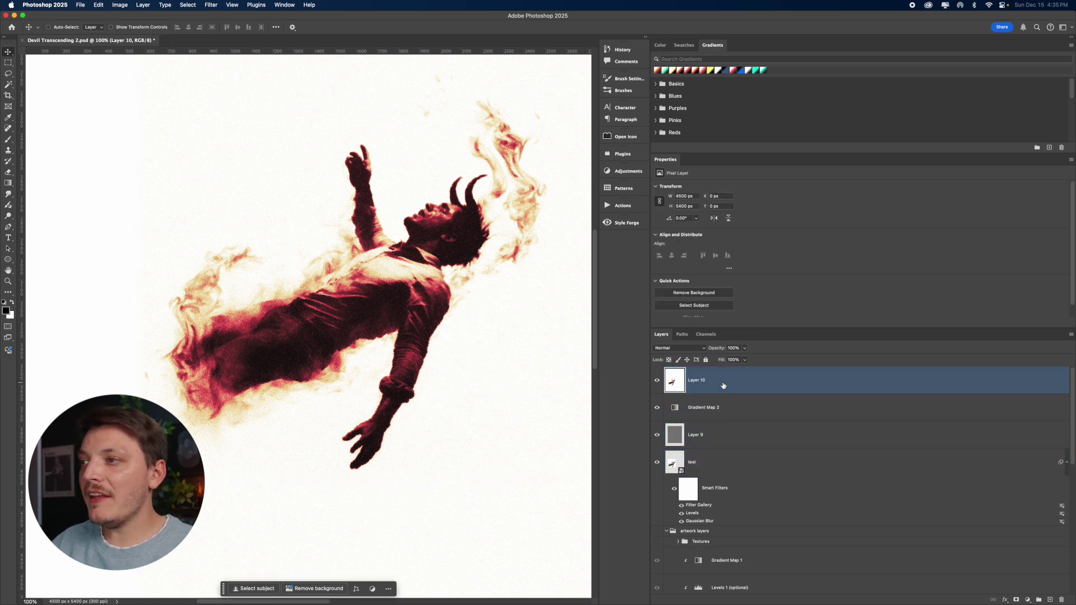
pyautogui.click(627, 222)
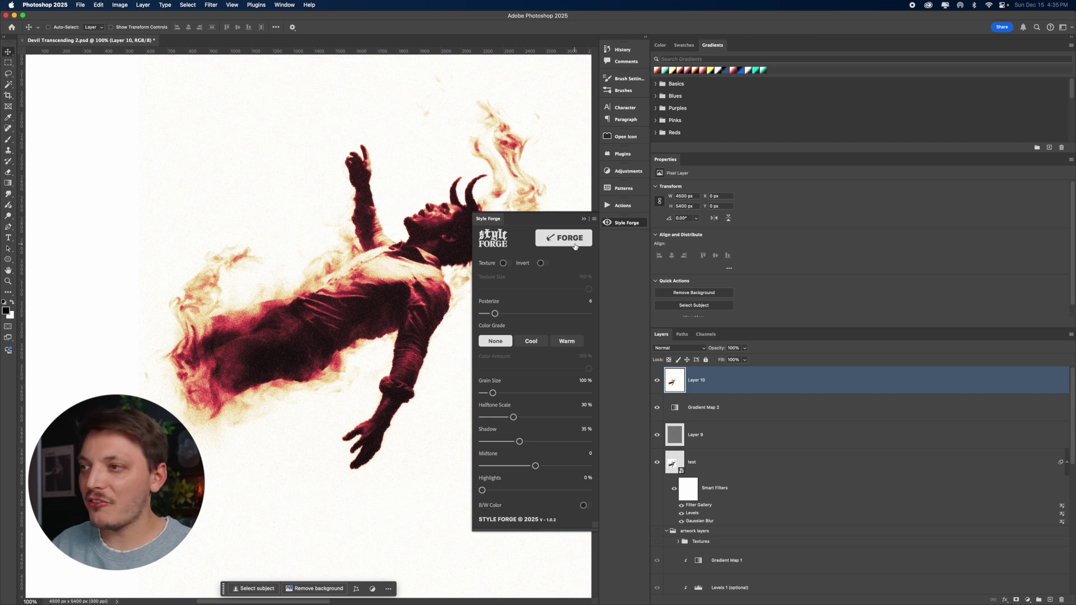
pyautogui.click(574, 246)
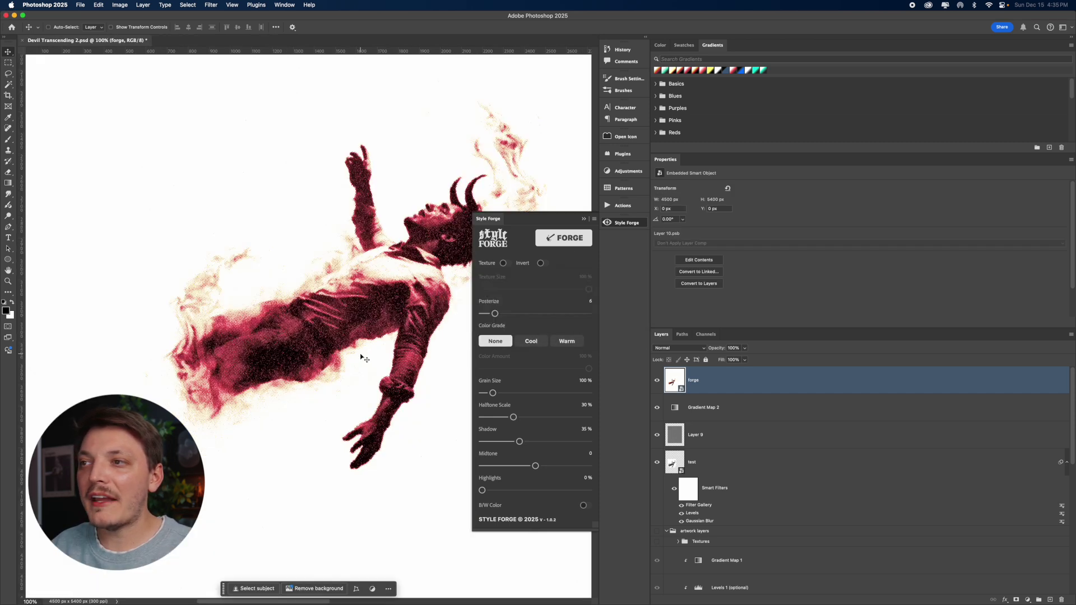
pyautogui.press('z')
pyautogui.click(370, 276)
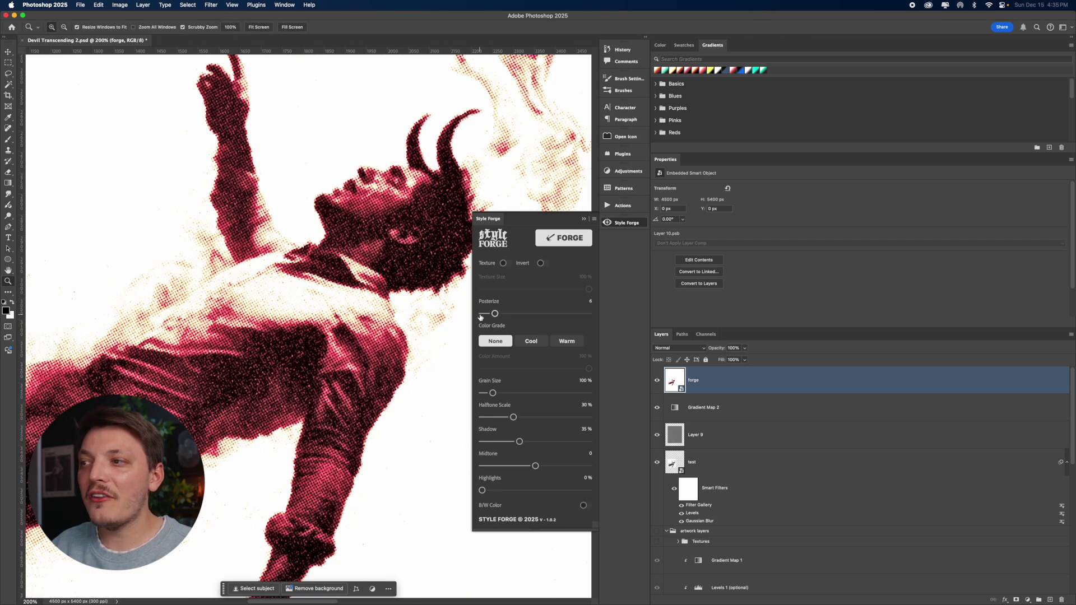
pyautogui.moveTo(494, 314); pyautogui.dragTo(481, 314)
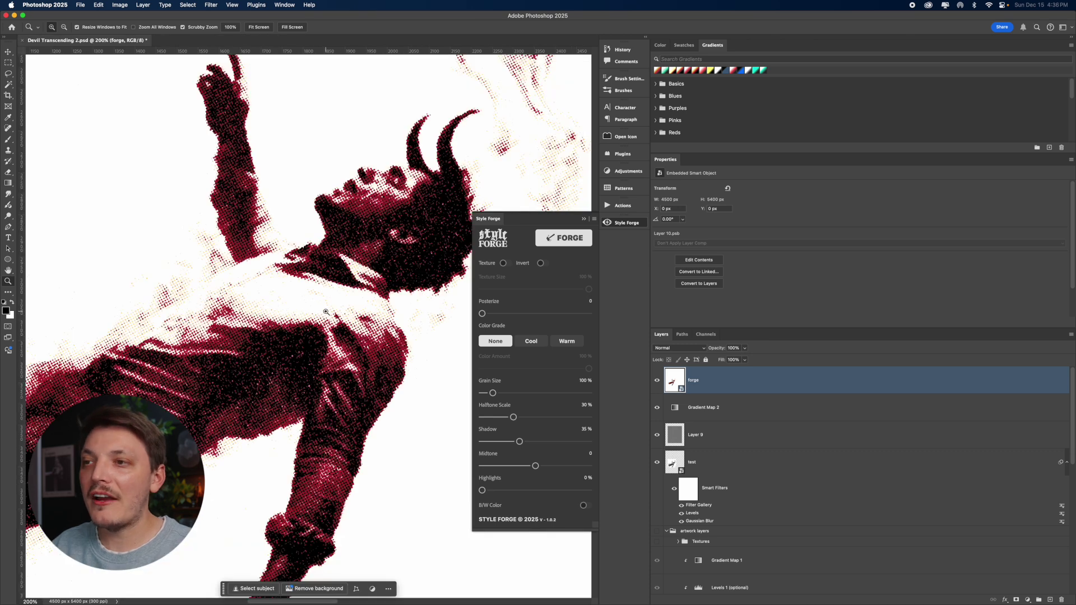
pyautogui.hscroll(-5, 359, 291)
pyautogui.scroll(-2, 358, 291)
pyautogui.click(488, 316)
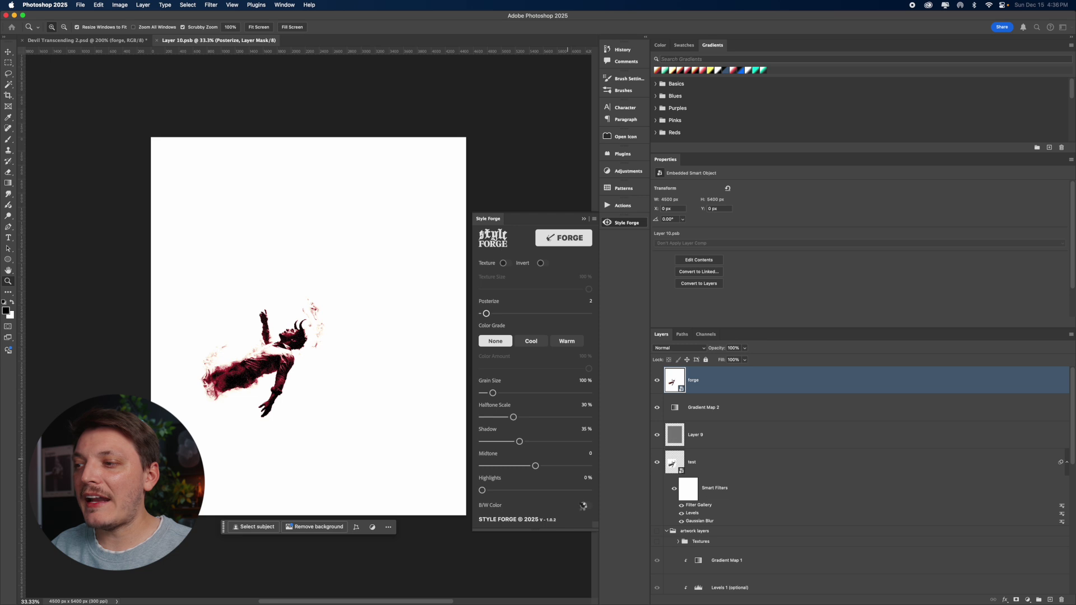
pyautogui.click(585, 506)
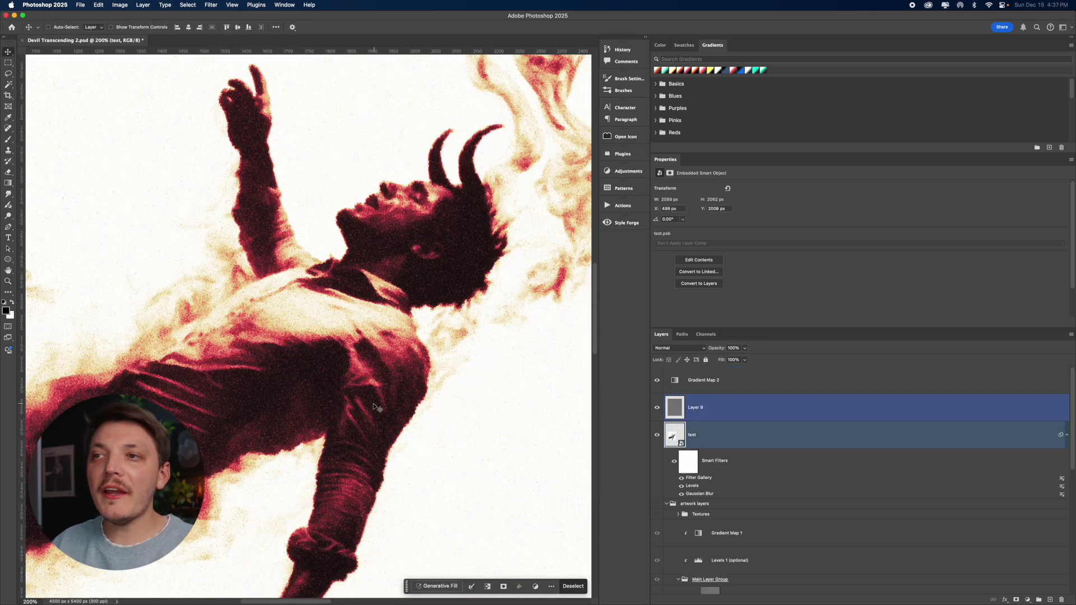
# - Type 'CREATE' as a new text layer on the canvas
pyautogui.press('t')
pyautogui.click(109, 197)
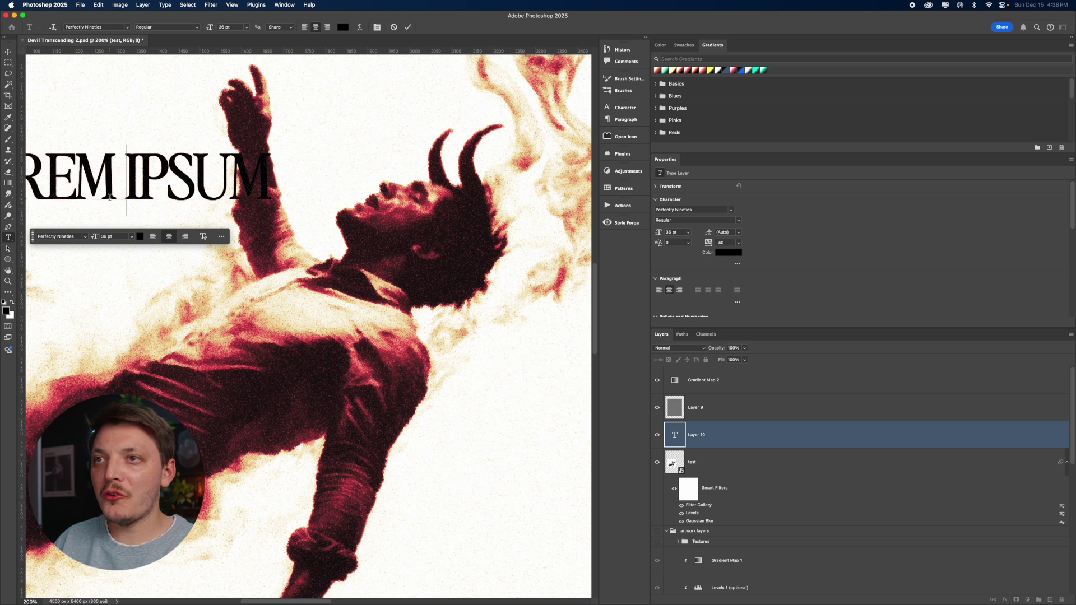
pyautogui.write('CREATE')
pyautogui.click(8, 52)
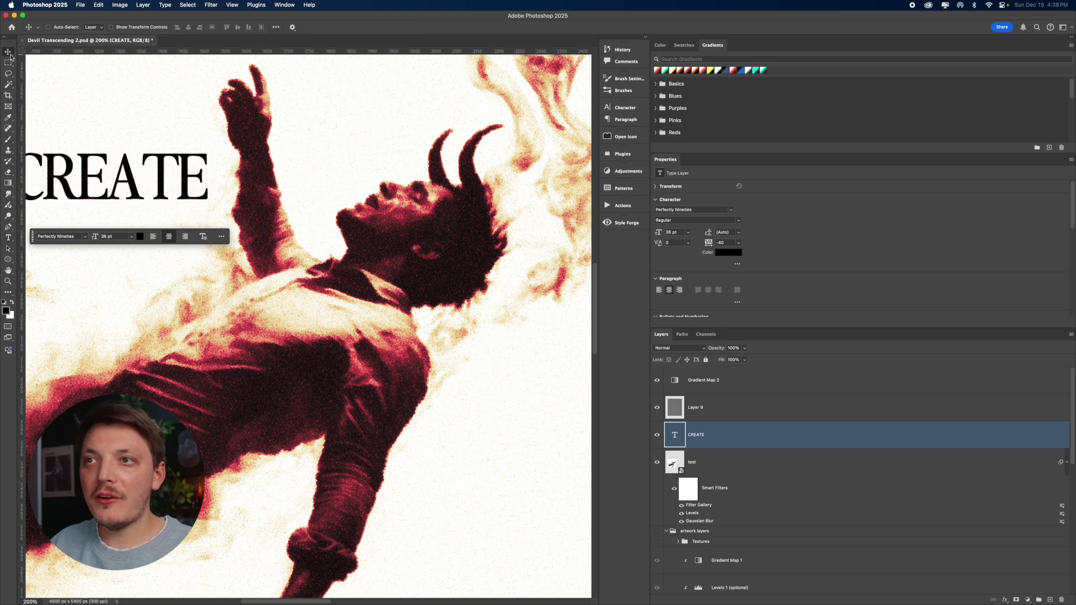
# - Position CREATE beside the figure and scale it to about 203%
pyautogui.hscroll(-5, 314, 280)
pyautogui.moveTo(324, 149); pyautogui.dragTo(420, 175)
pyautogui.press('super+t')
pyautogui.moveTo(346, 237); pyautogui.dragTo(271, 243)
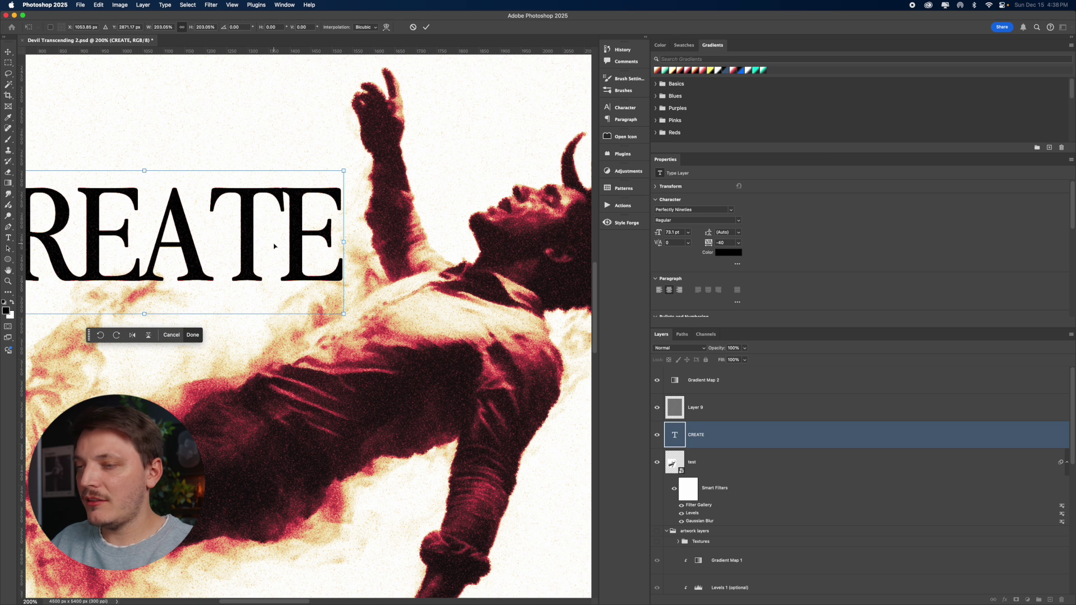
pyautogui.press('Return')
pyautogui.hscroll(-5, 428, 240)
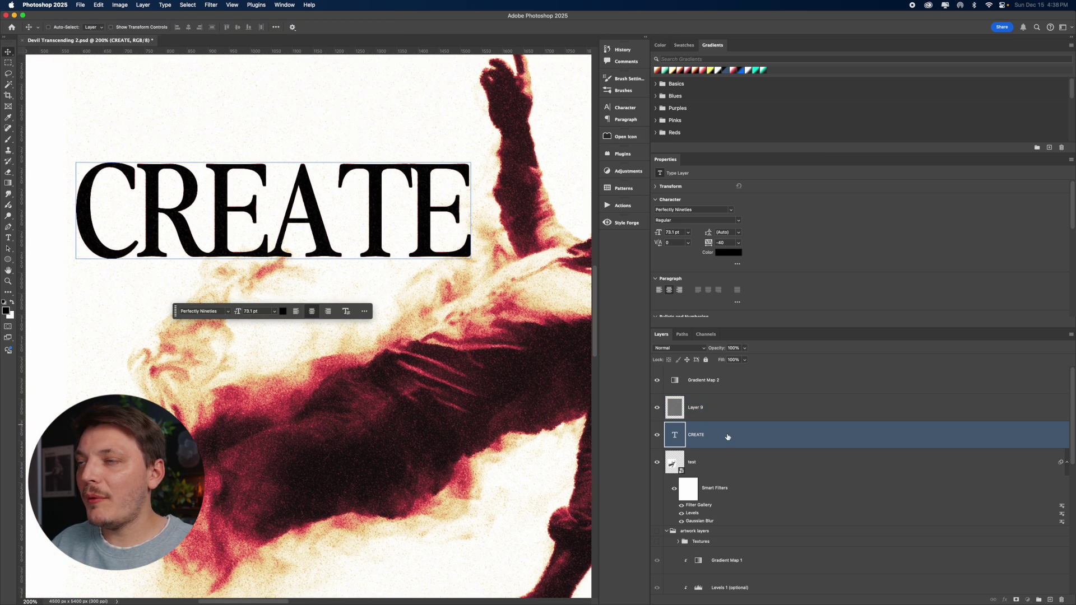
# - Rasterize the CREATE text and apply a 29 px horizontal Motion Blur
pyautogui.click(211, 5)
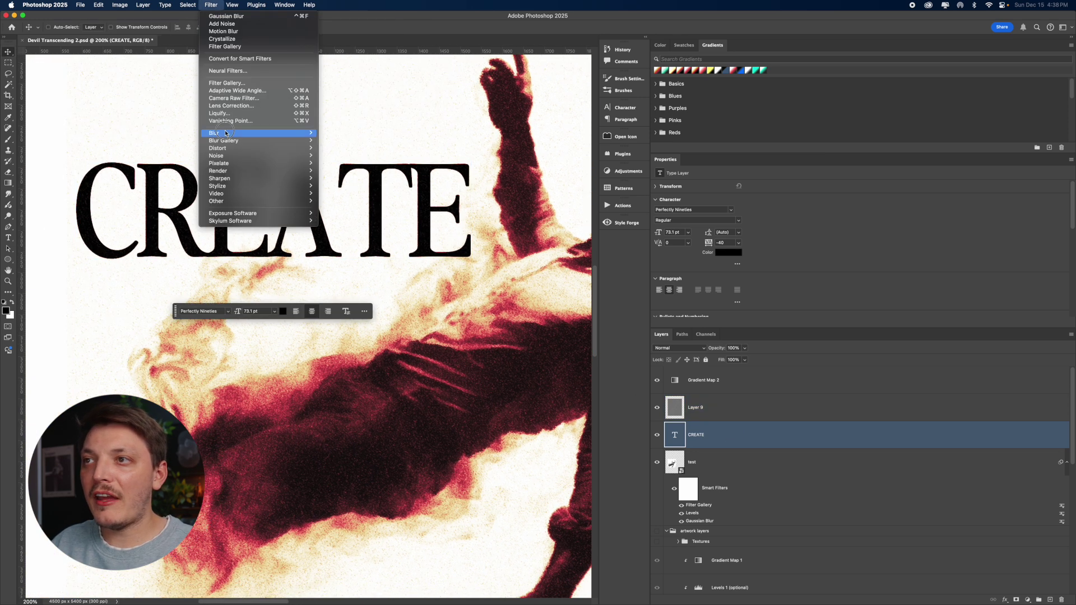
pyautogui.moveTo(252, 133)
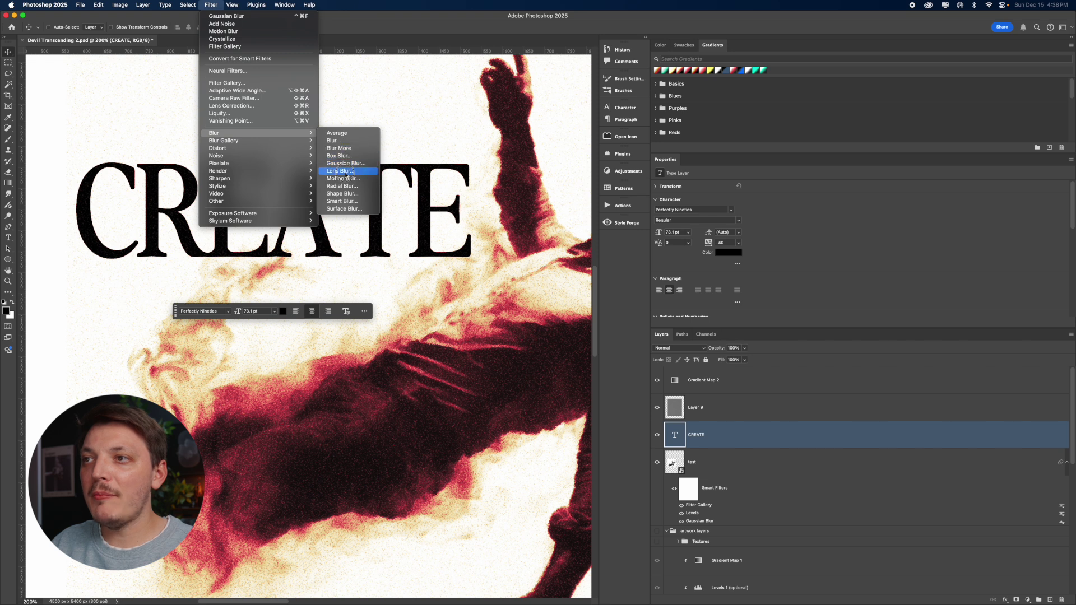
pyautogui.click(345, 179)
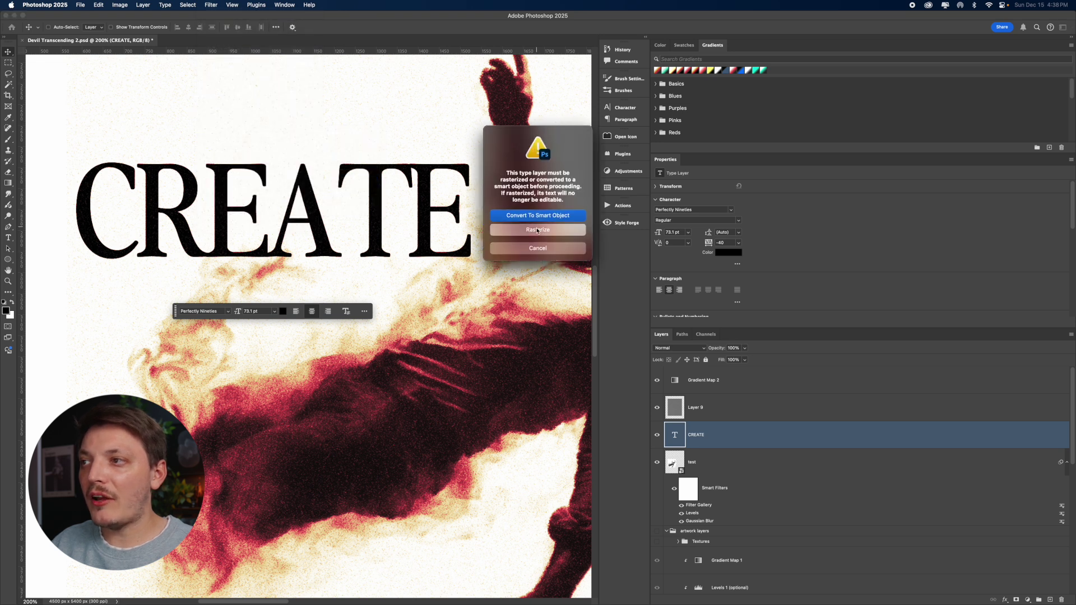
pyautogui.click(537, 230)
pyautogui.click(489, 303)
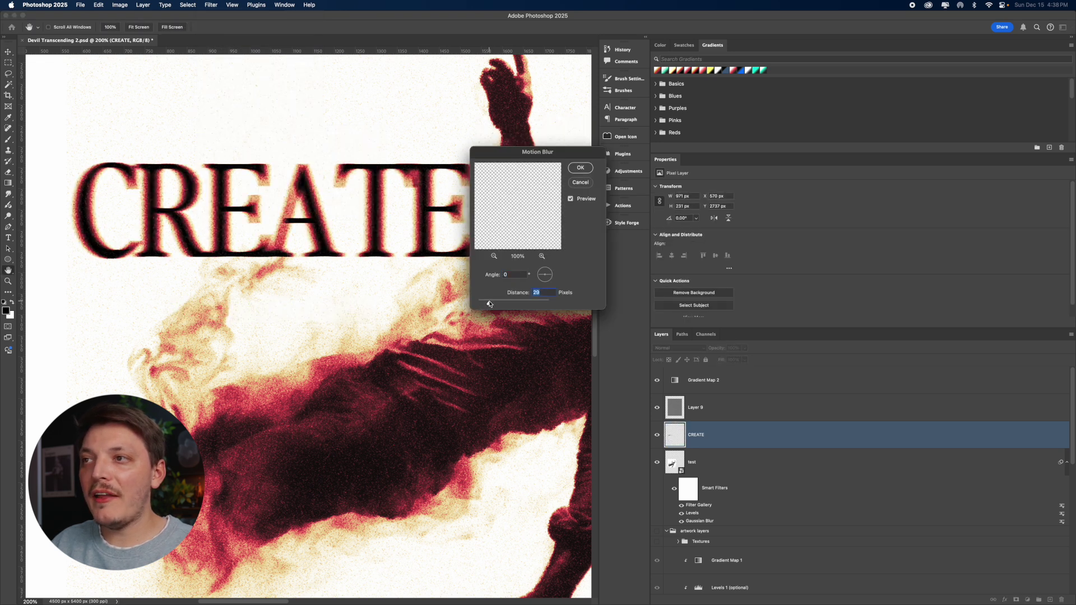
pyautogui.click(581, 168)
# - Inspect the blurred CREATE text up close, then select Gradient Map 2 and view the full poster
pyautogui.press('z')
pyautogui.keyDown('alt'); pyautogui.click(362, 145); pyautogui.keyUp('alt')
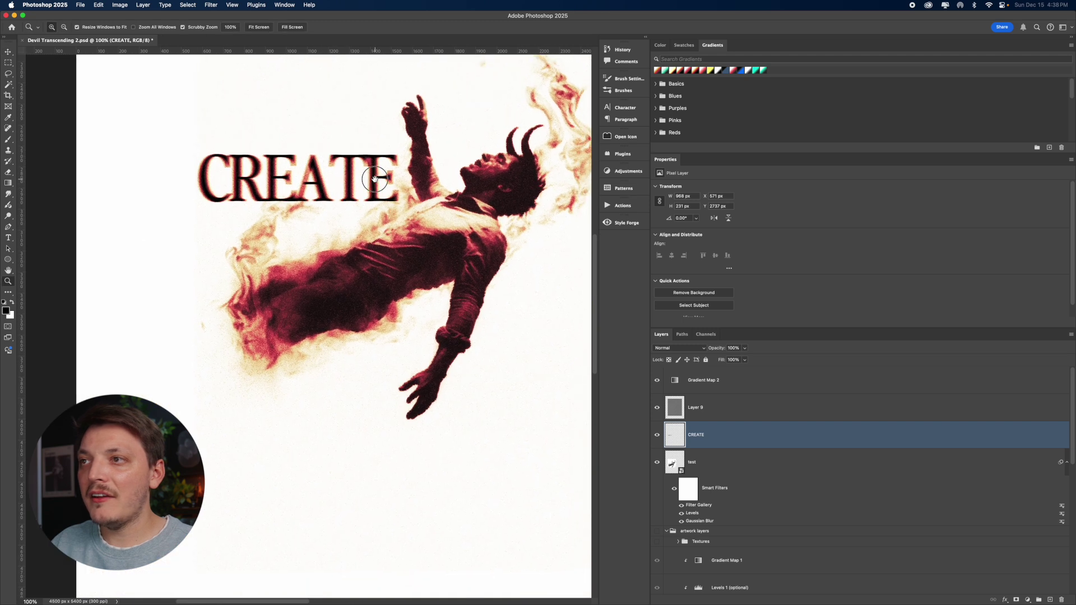
pyautogui.click(362, 144)
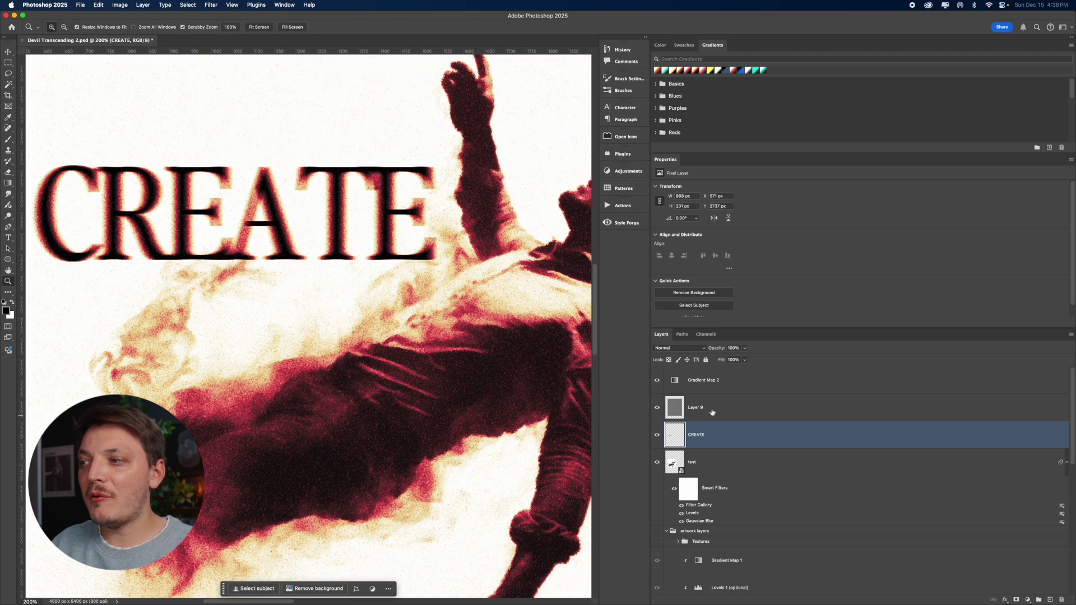
pyautogui.click(706, 412)
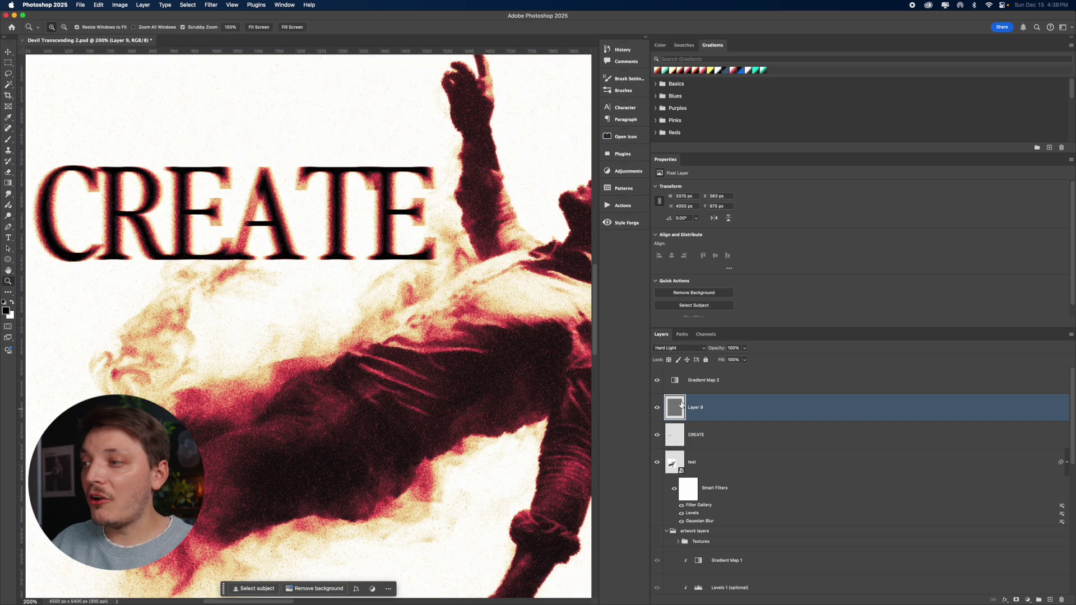
pyautogui.click(741, 383)
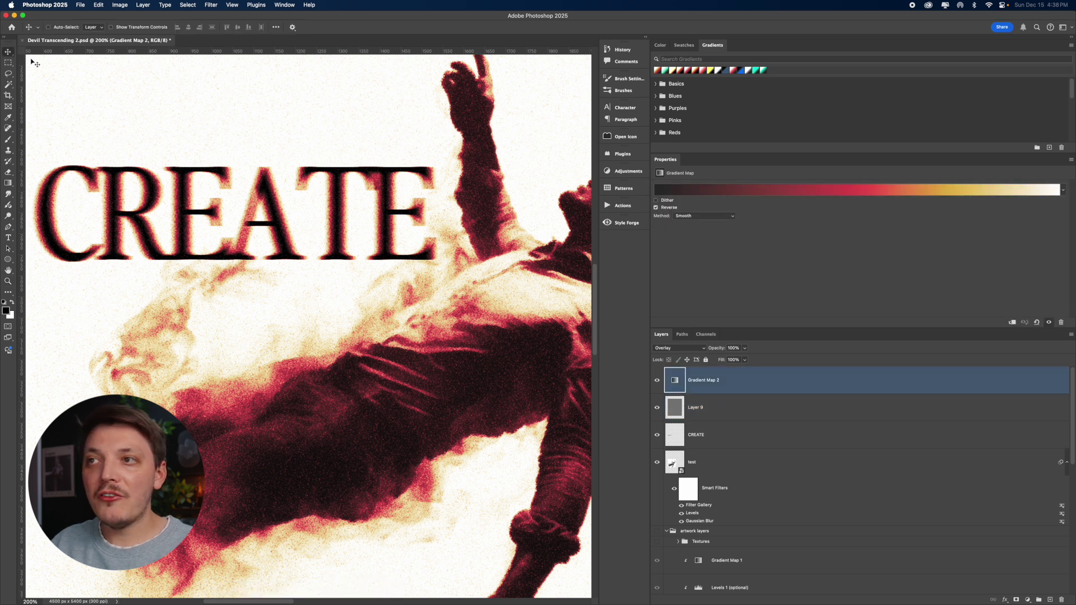
pyautogui.keyDown('alt'); pyautogui.click(350, 200); pyautogui.keyUp('alt')
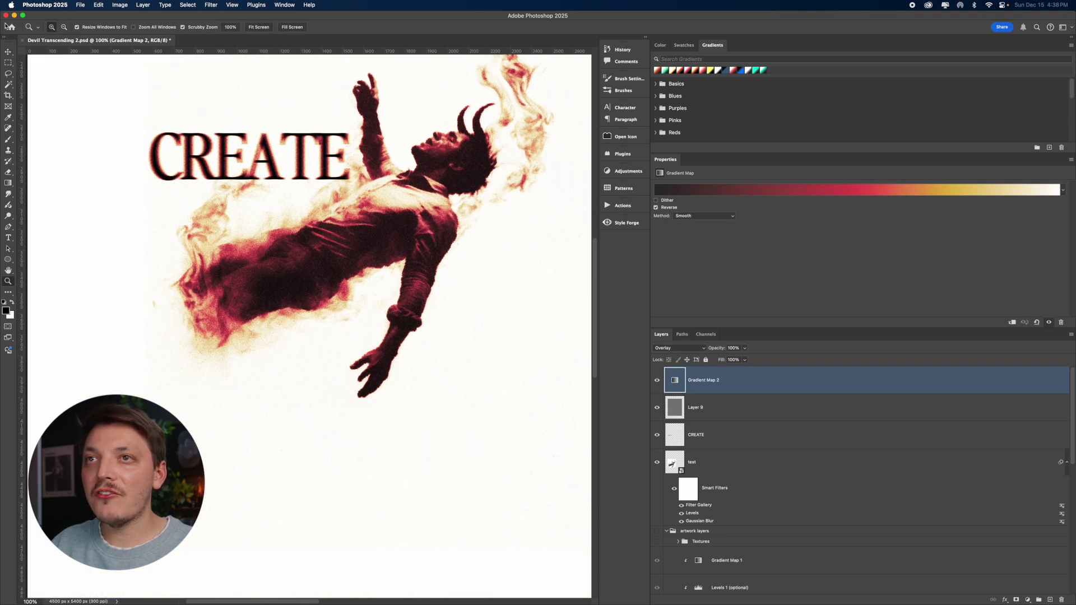